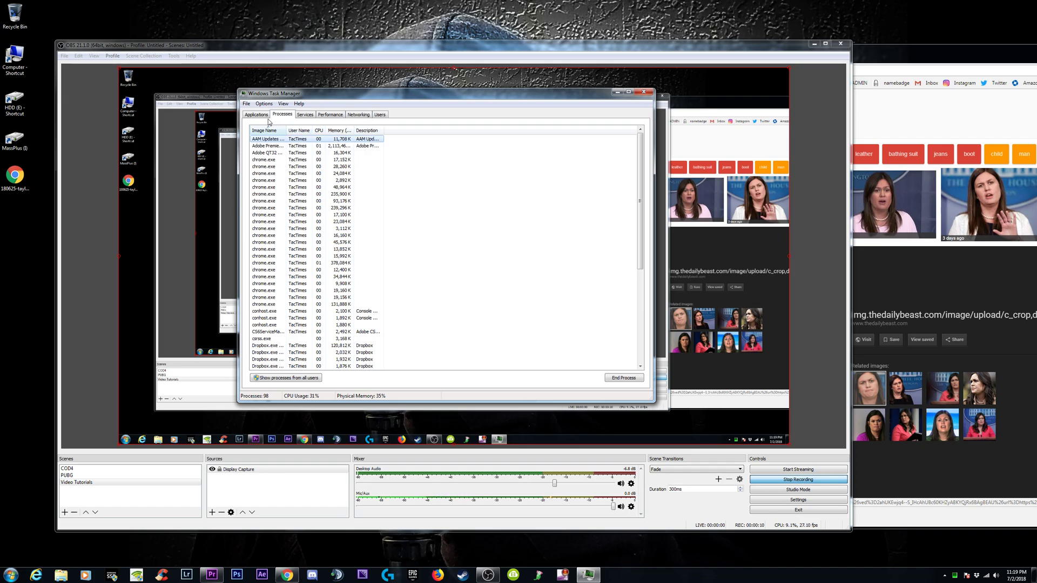
Step: Find the process behind the running Google Chrome task in Task Manager and end its whole process tree
left_click(256, 114)
left_click(294, 154)
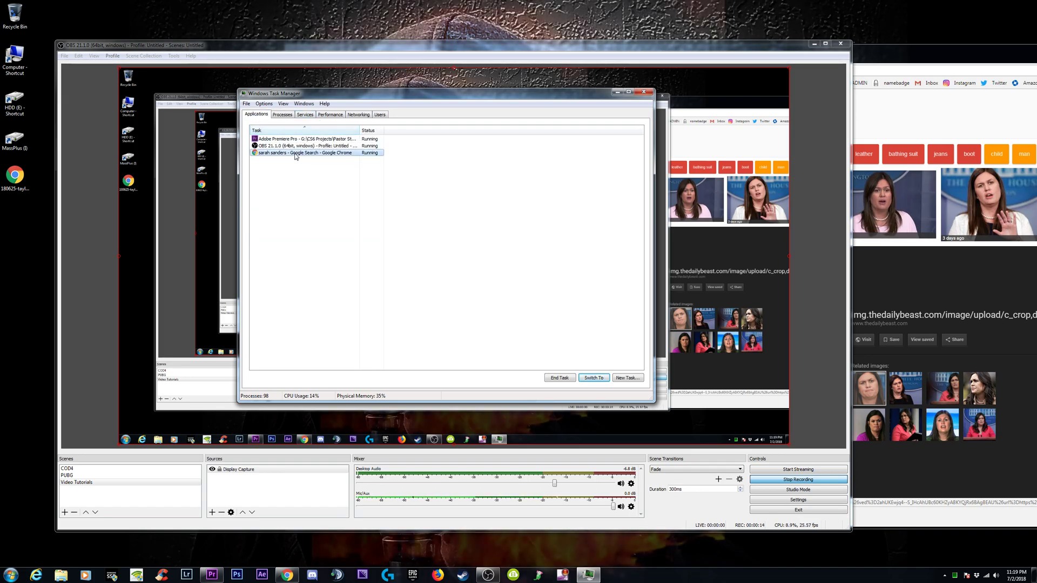
left_click(284, 574)
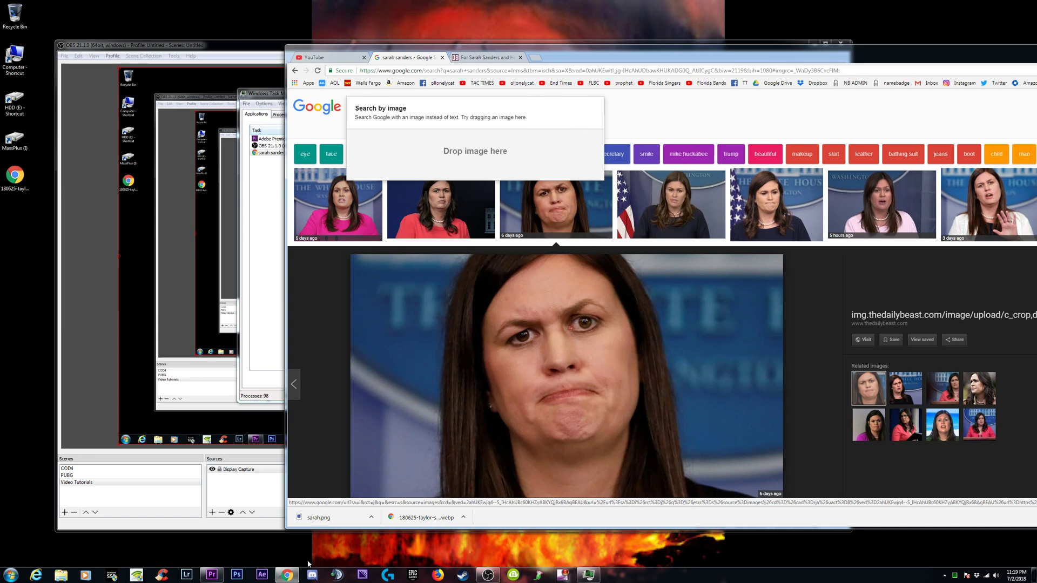
left_click(591, 576)
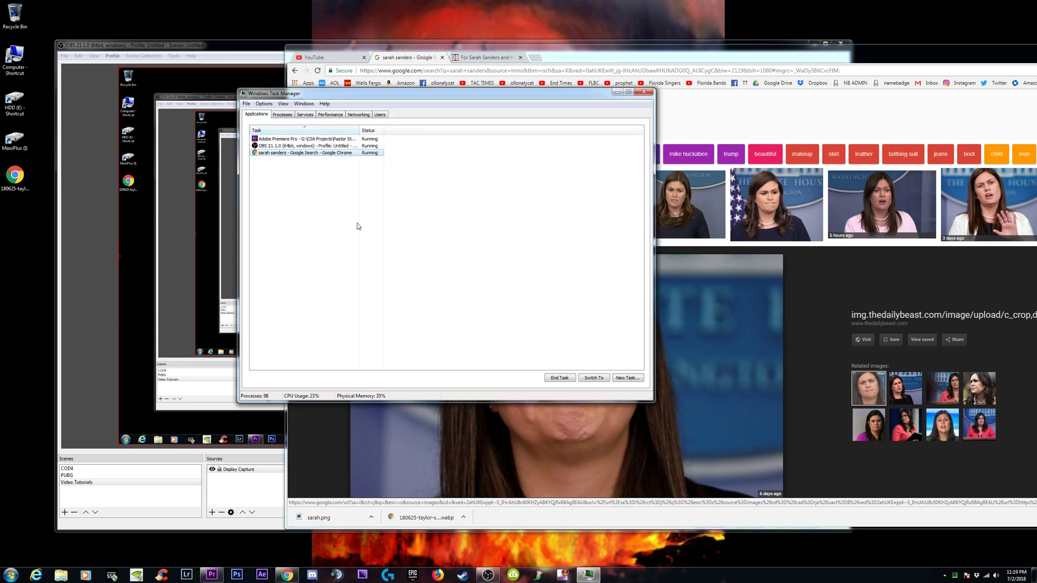
right_click(298, 155)
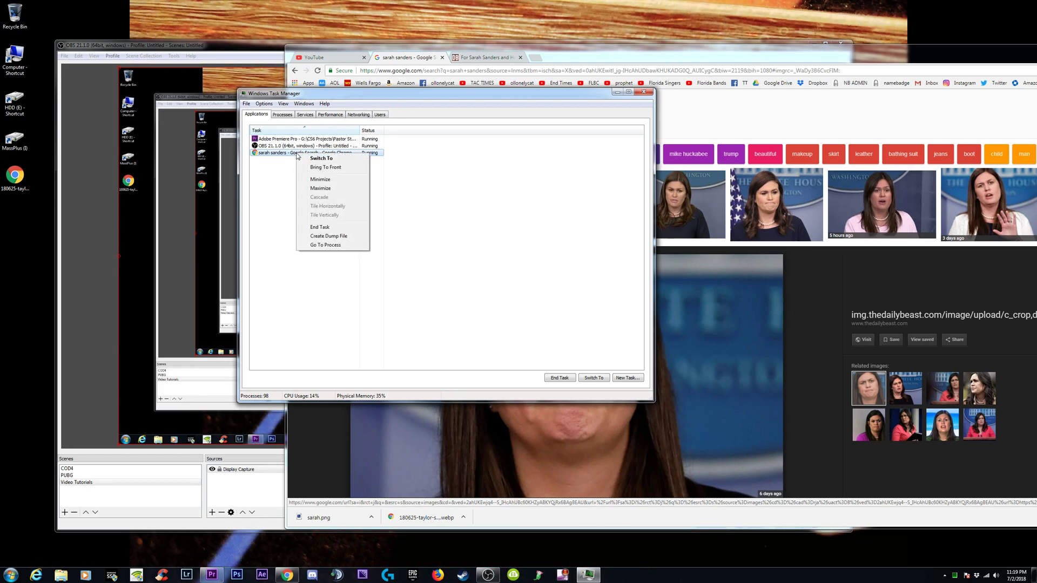
left_click(322, 245)
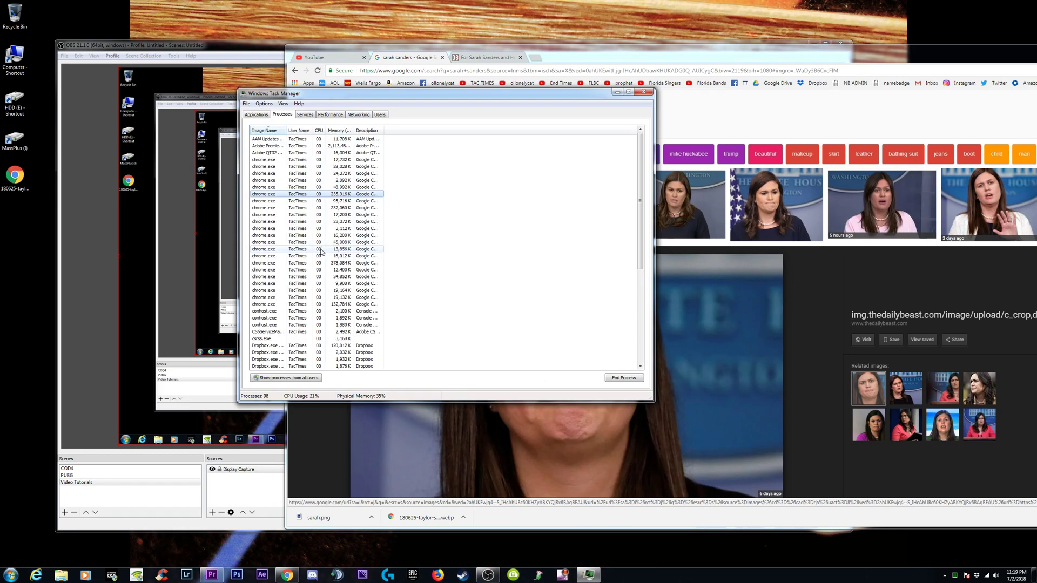
right_click(287, 195)
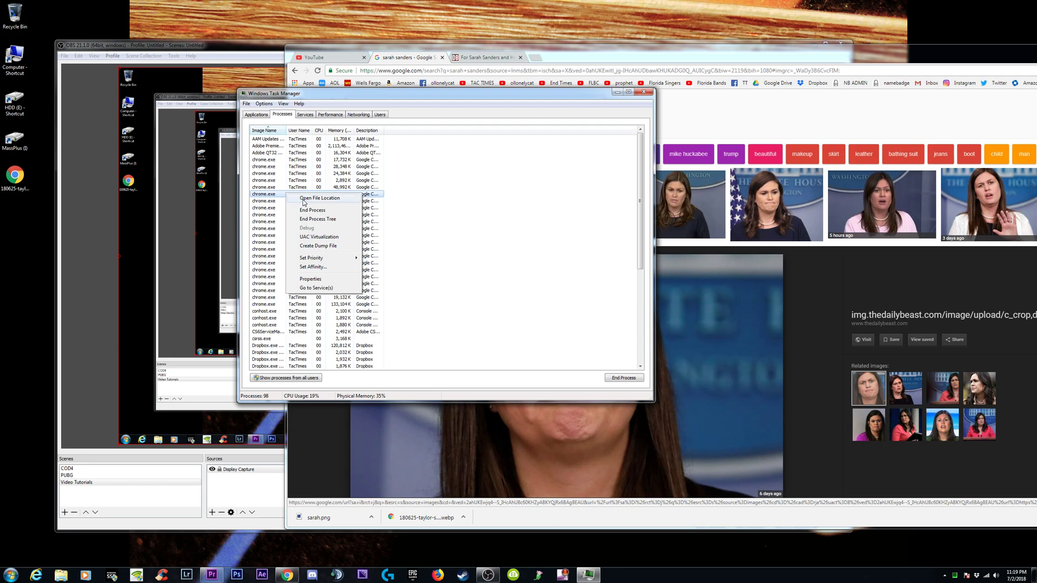
left_click(313, 219)
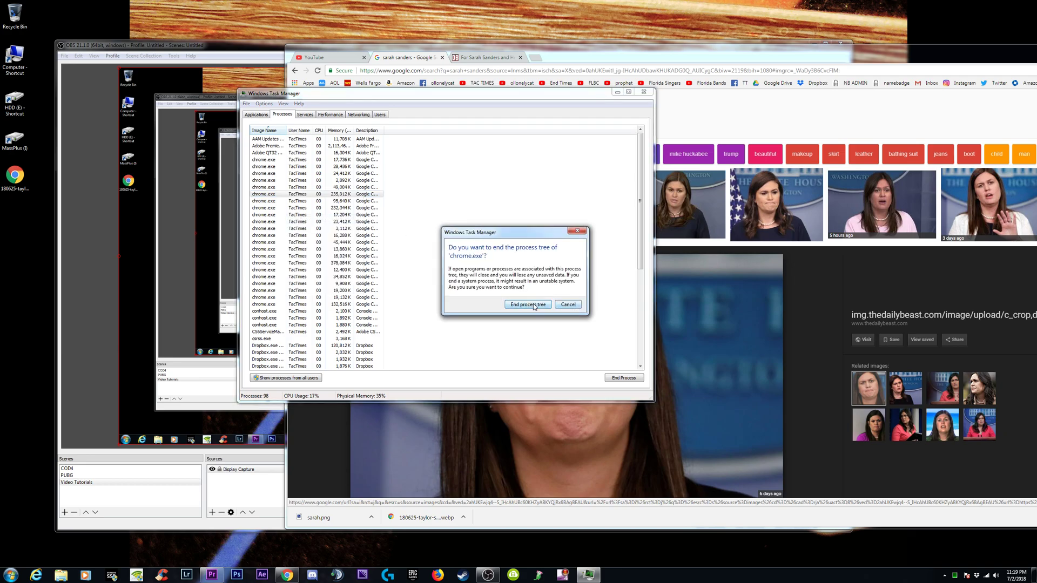
left_click(528, 305)
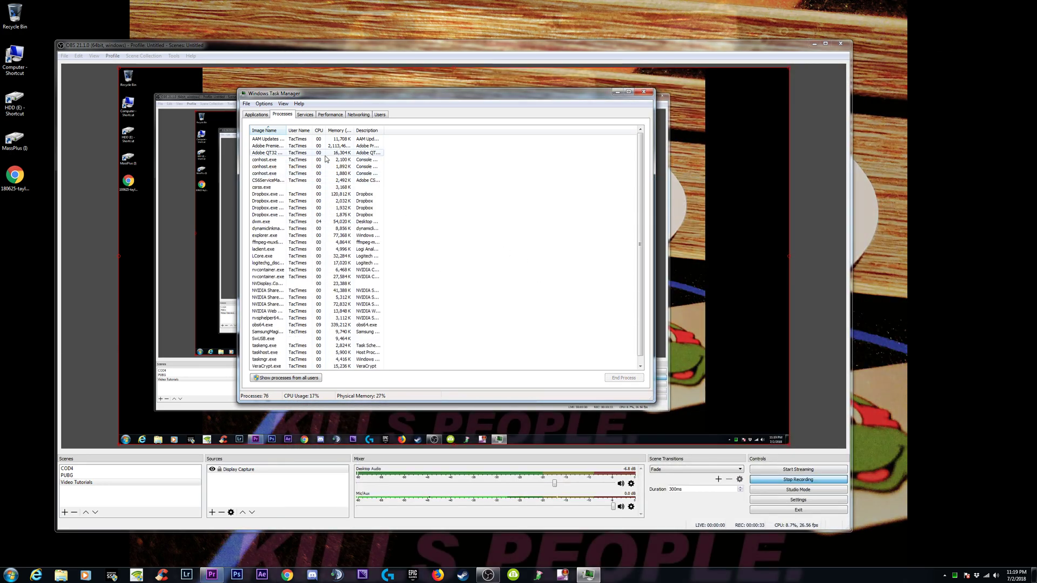
Step: Switch to the running Adobe Premiere Pro task from Task Manager's list of applications
left_click(256, 114)
left_click(316, 141)
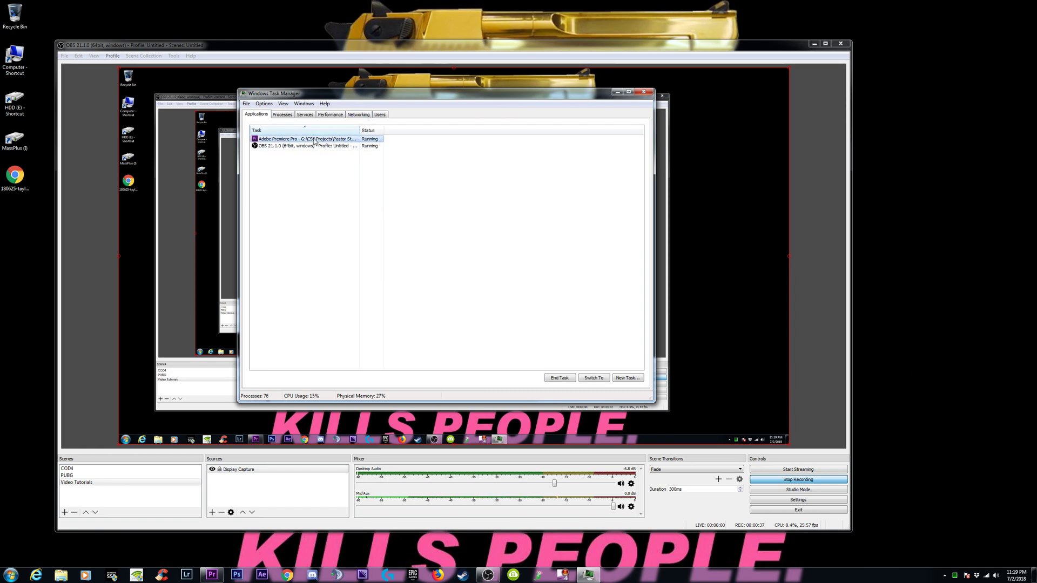
right_click(316, 141)
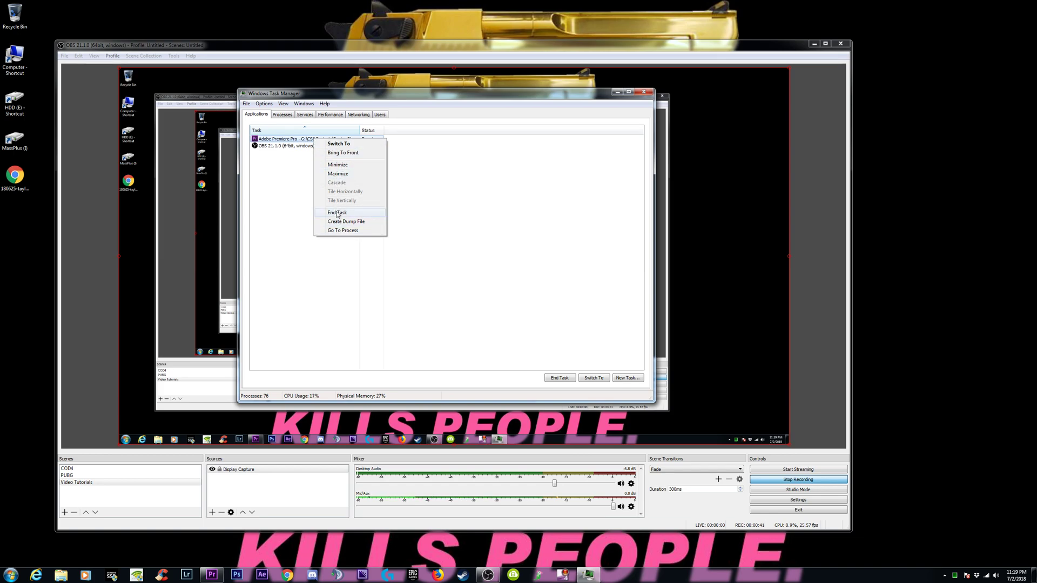
left_click(349, 143)
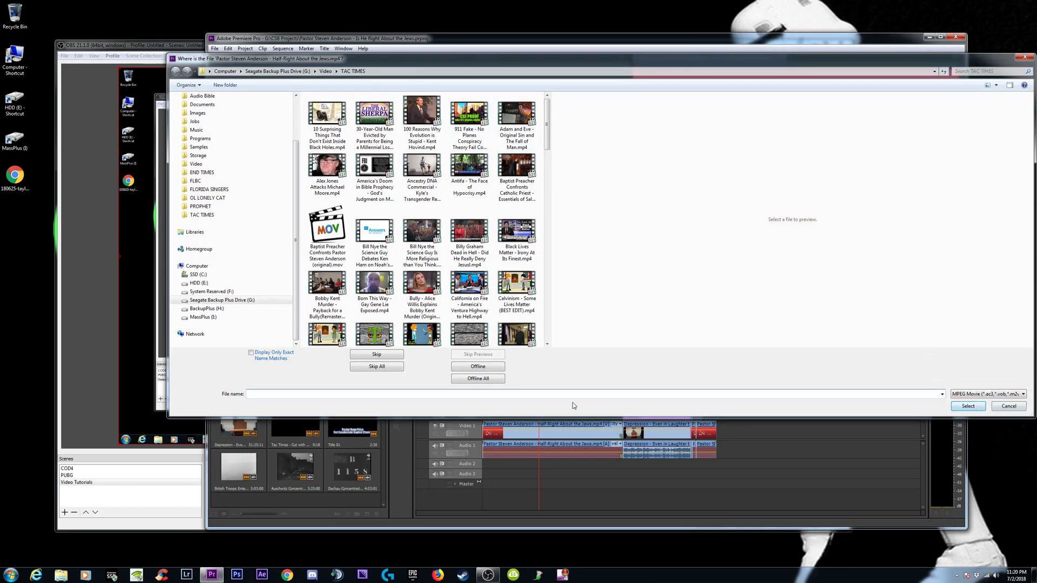
Step: Skip locating all of the project's missing media files and close Premiere Pro, saving the project changes
left_click(381, 368)
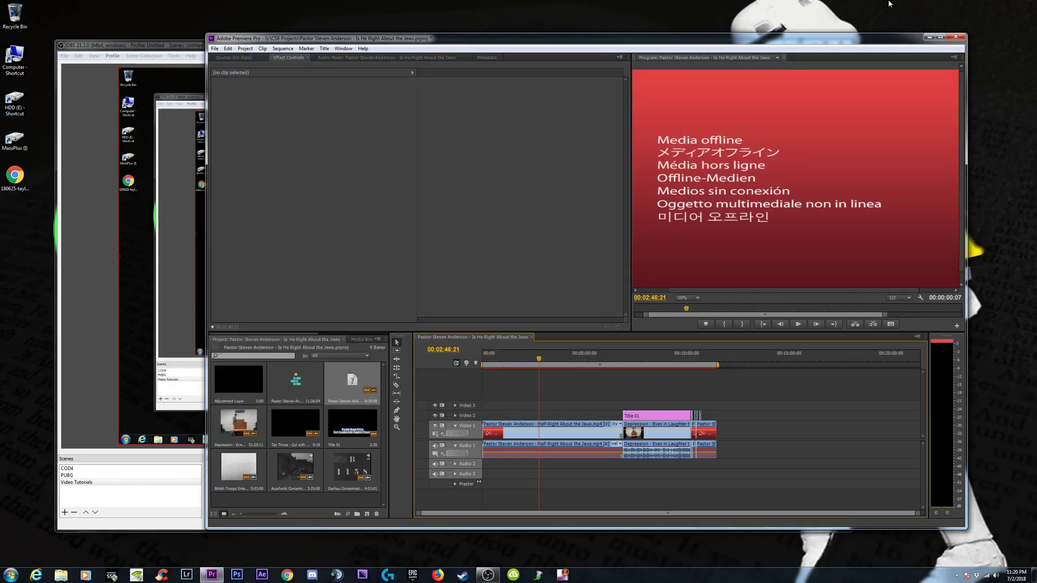
left_click(956, 36)
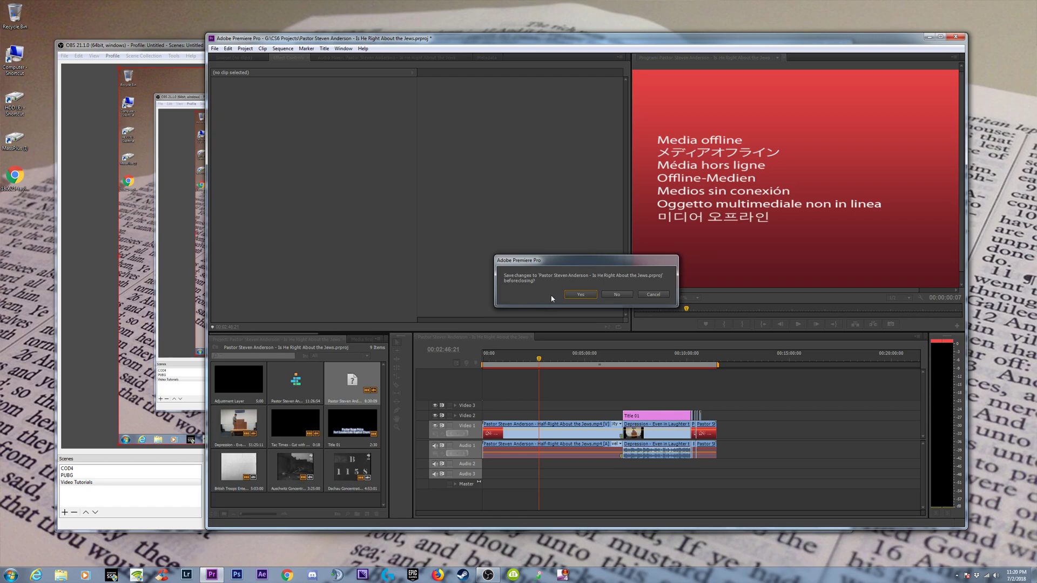
left_click(578, 295)
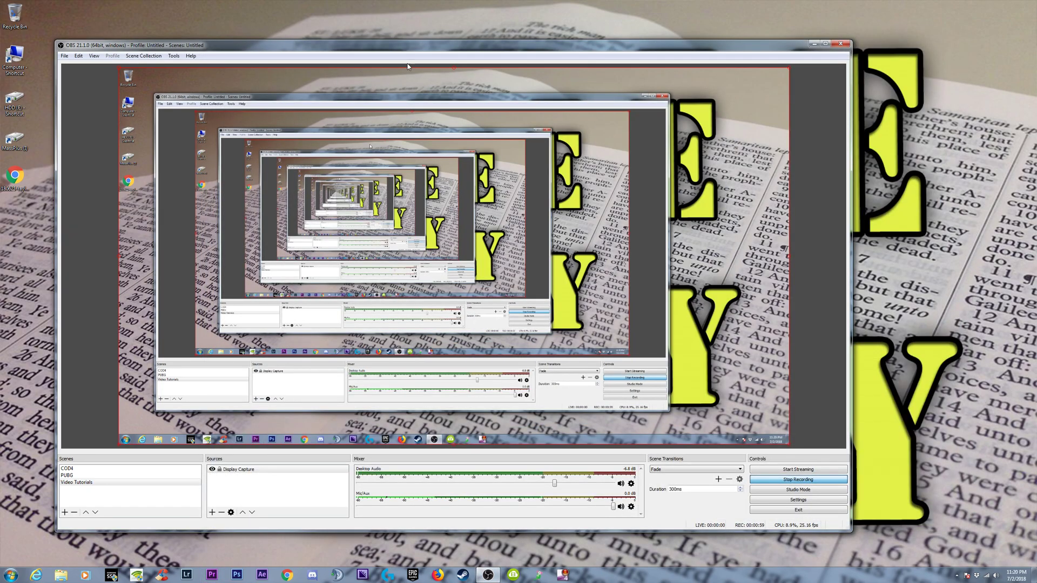
Step: Move the OBS window down out of the way and cancel the Copy File conflict for the WebP image
left_click_drag(322, 48, 263, 324)
left_click_drag(499, 208, 488, 86)
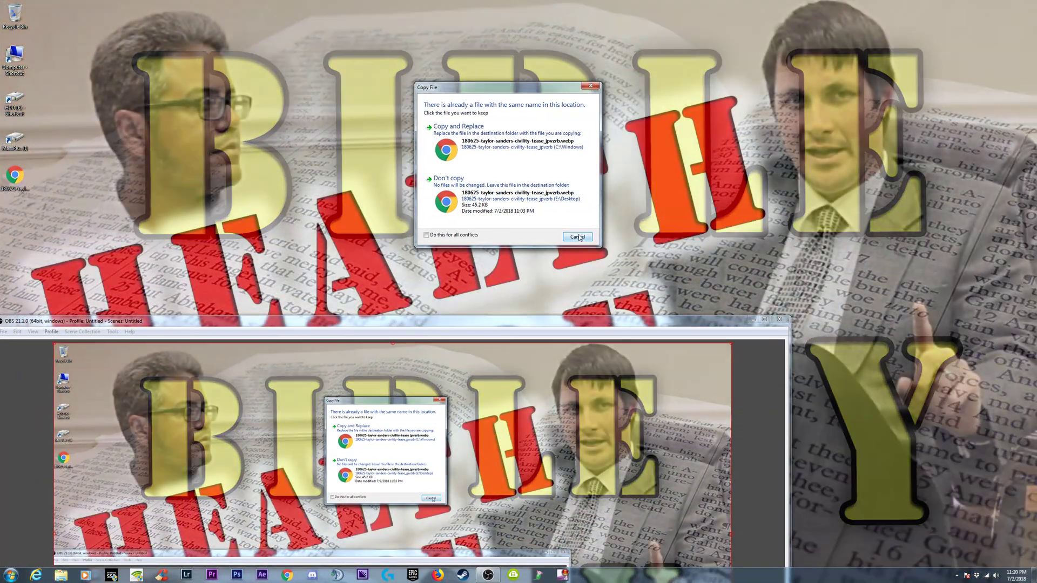
left_click(578, 237)
Step: Move the OBS window back up and delete the 180625-taylor-sanders WebP image from the desktop
left_click_drag(387, 330, 531, 47)
key("Delete")
key("Return")
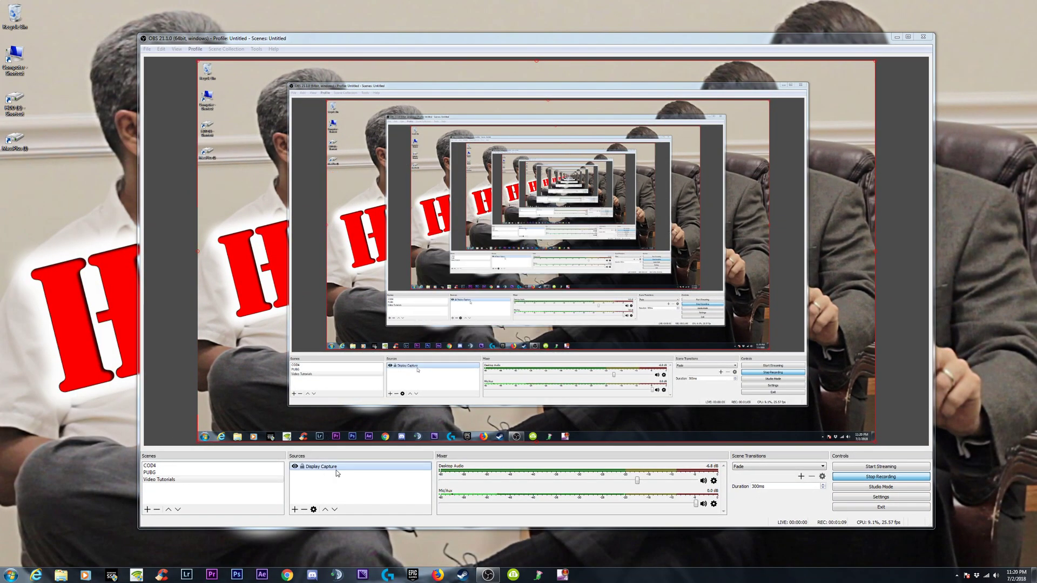
Step: Open Google Chrome, search Google for "sarah sanders" and show the image results
left_click(287, 575)
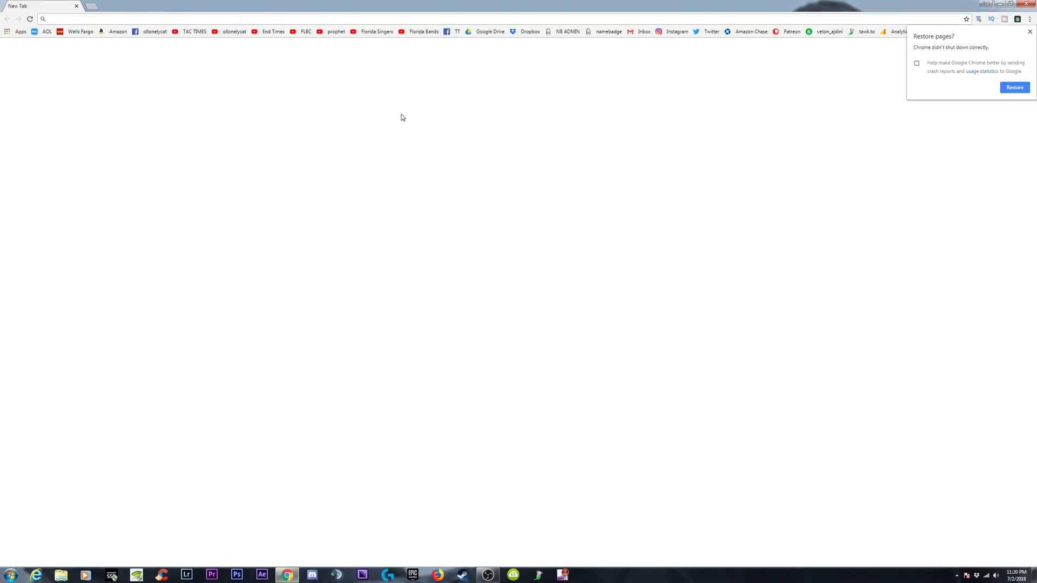
type("sarah sande")
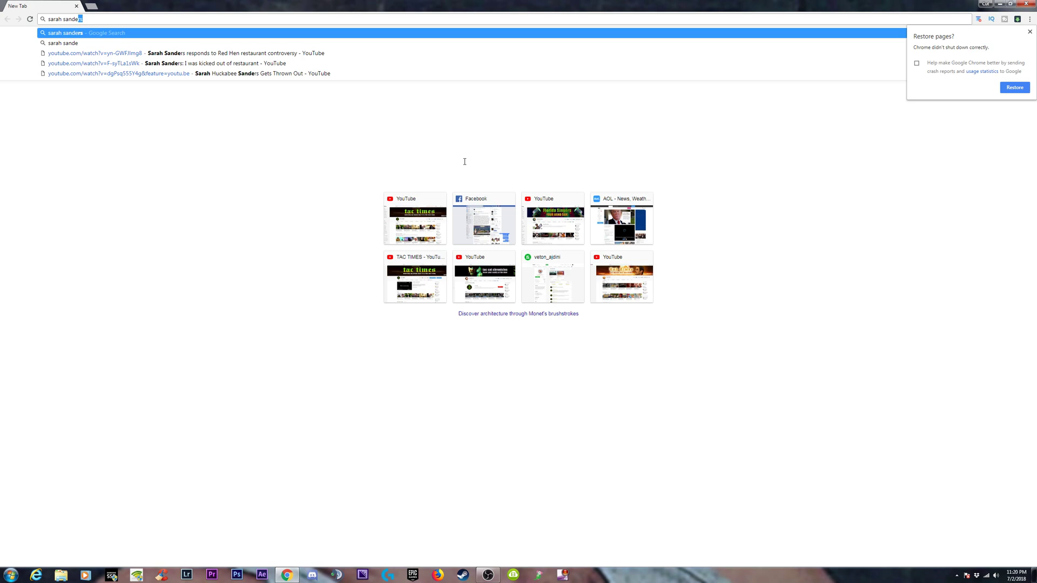
key("Return")
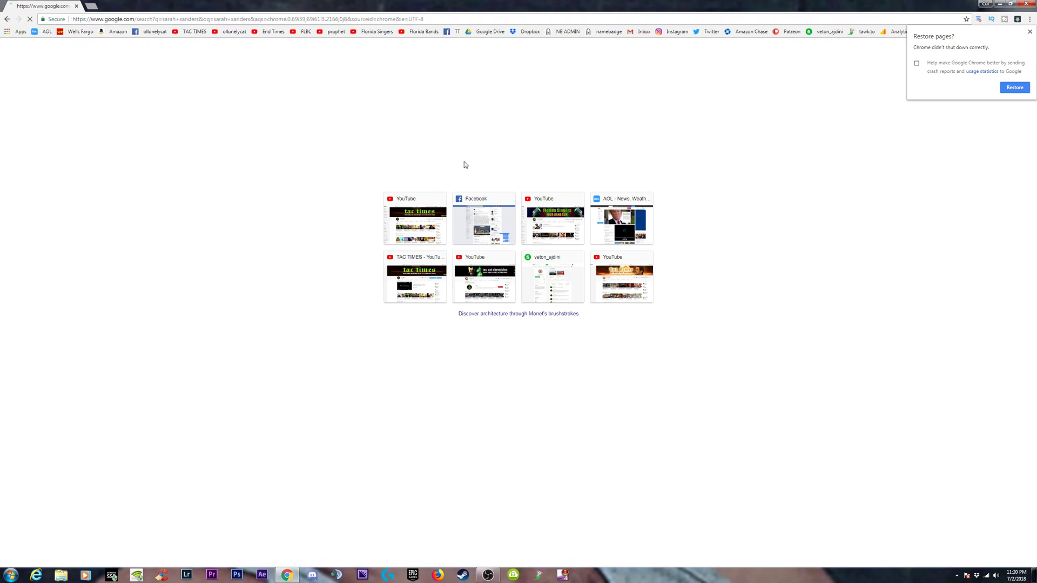
left_click(117, 79)
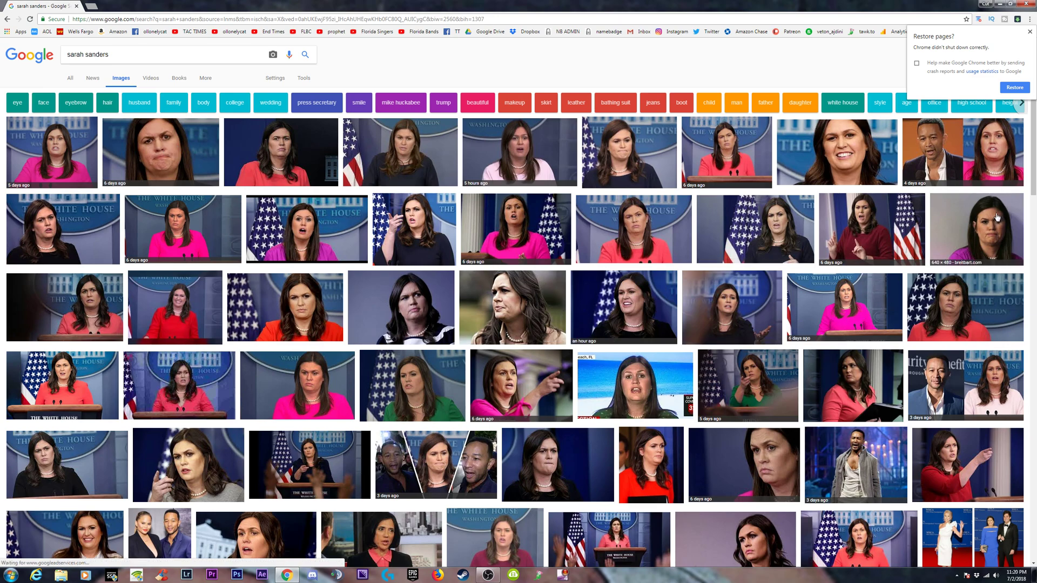
Step: Preview the 640 × 480 Breitbart picture and save it to the Desktop as a JPEG image under its suggested name
left_click(976, 225)
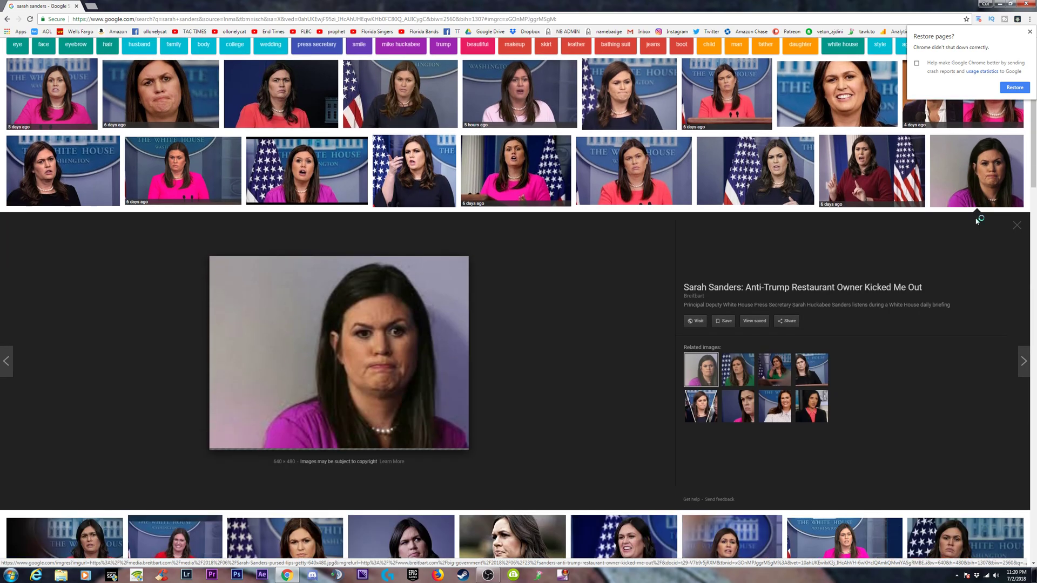
right_click(357, 330)
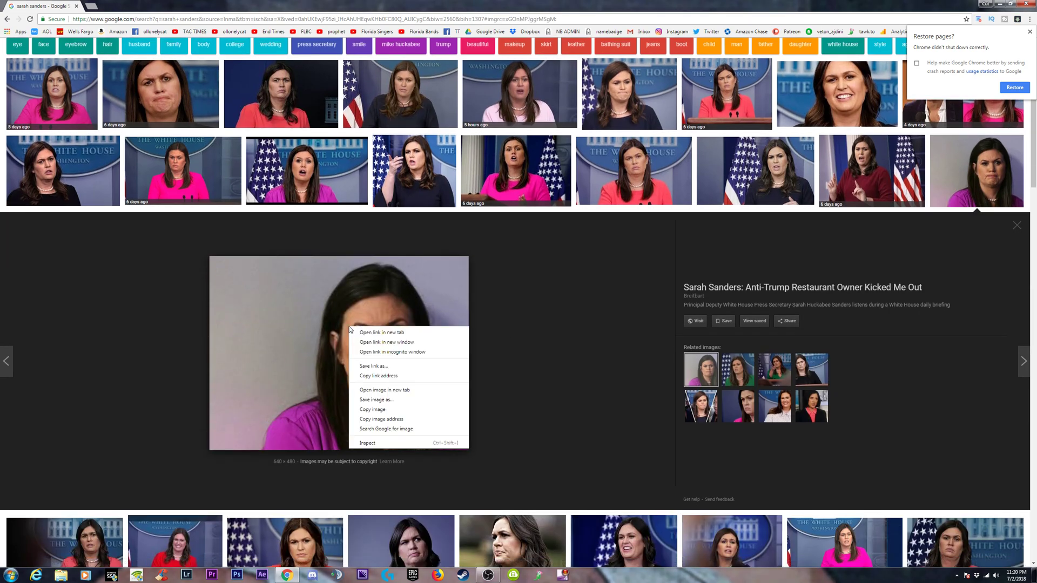
left_click(378, 401)
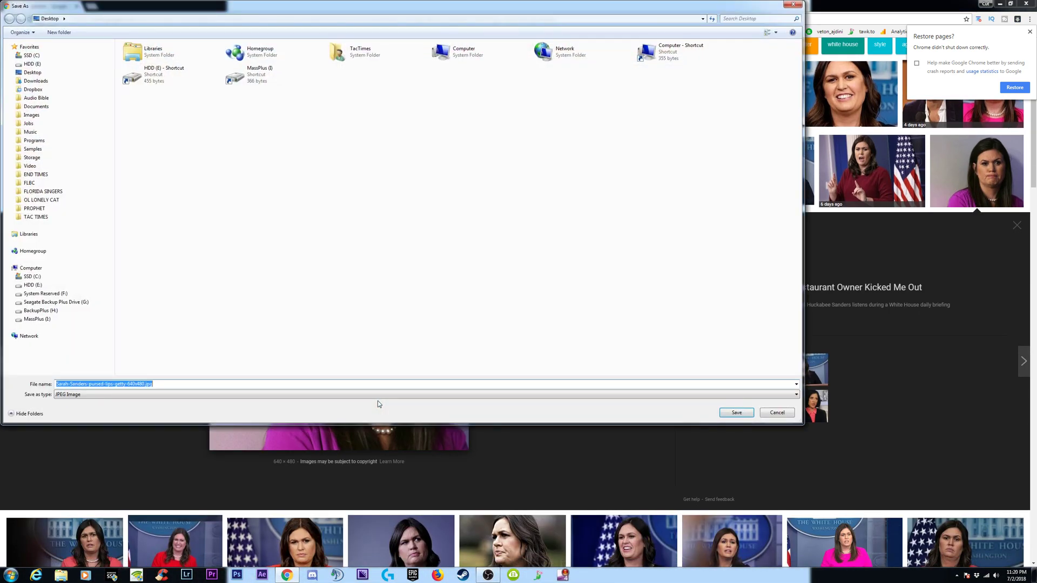
left_click(738, 413)
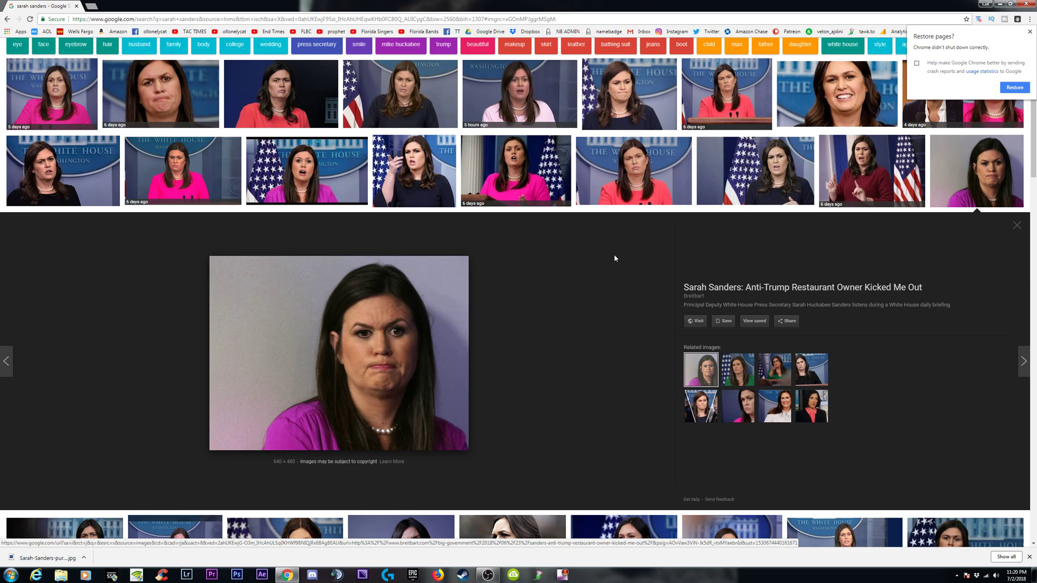
Step: Preview the 800 × 533 yahoo.com picture and browse further down the "sarah sanders" image results for other pictures
scroll(615, 259, "down", 8)
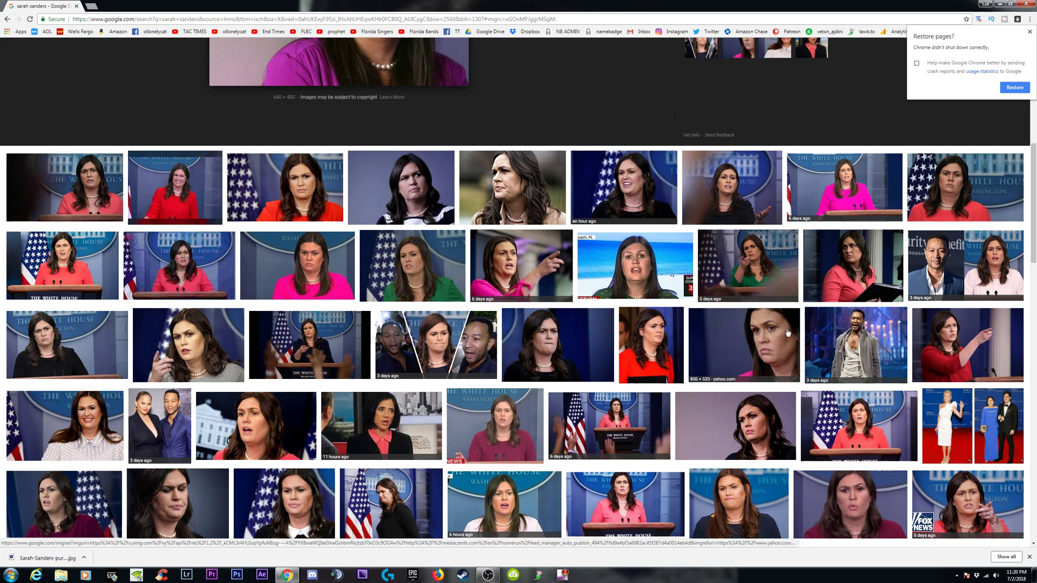
left_click(762, 337)
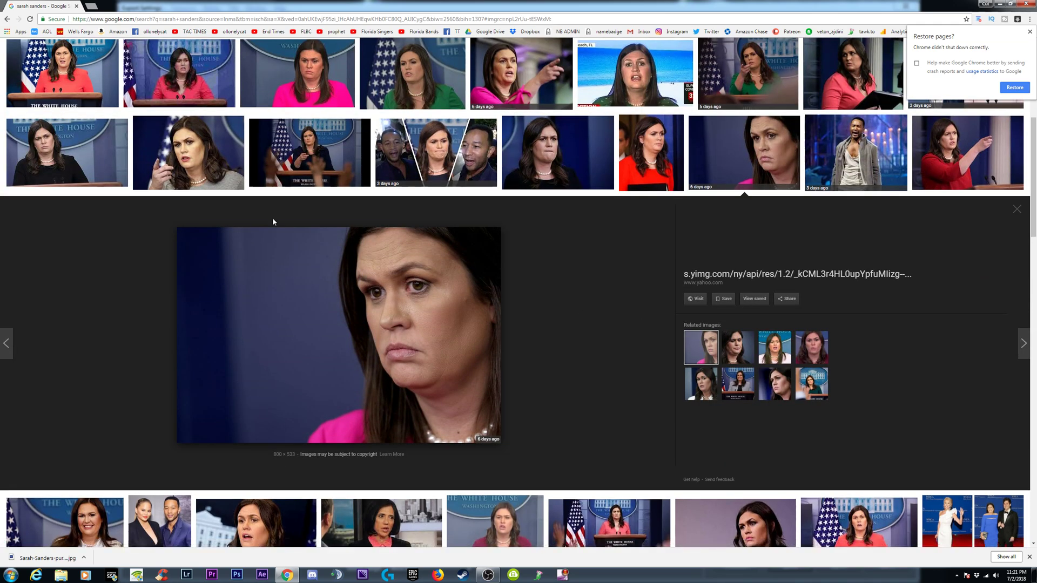
scroll(481, 312, "down", 7)
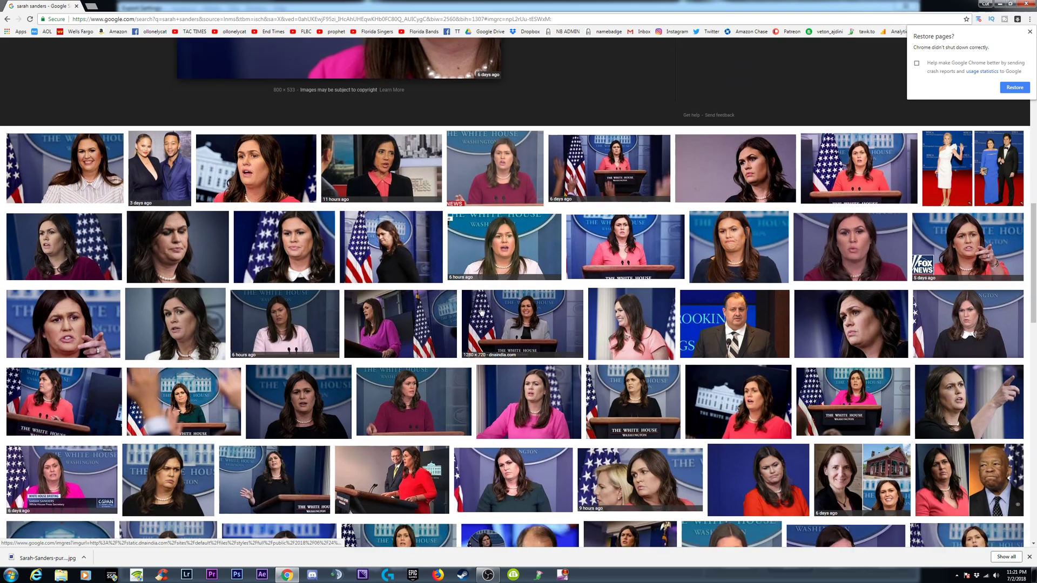
scroll(482, 311, "down", 2)
scroll(481, 312, "down", 1)
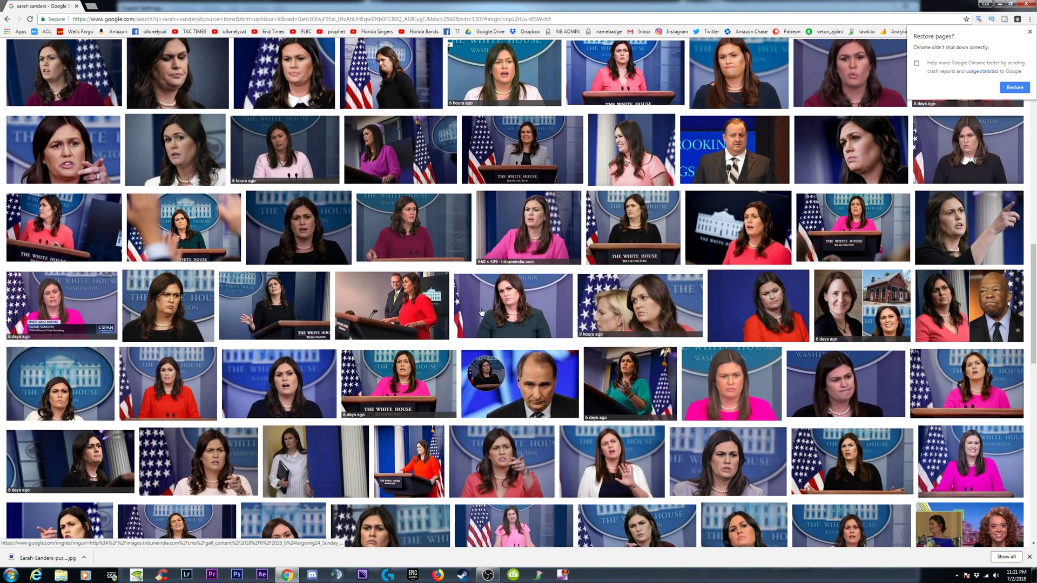
scroll(481, 311, "down", 2)
scroll(481, 312, "down", 1)
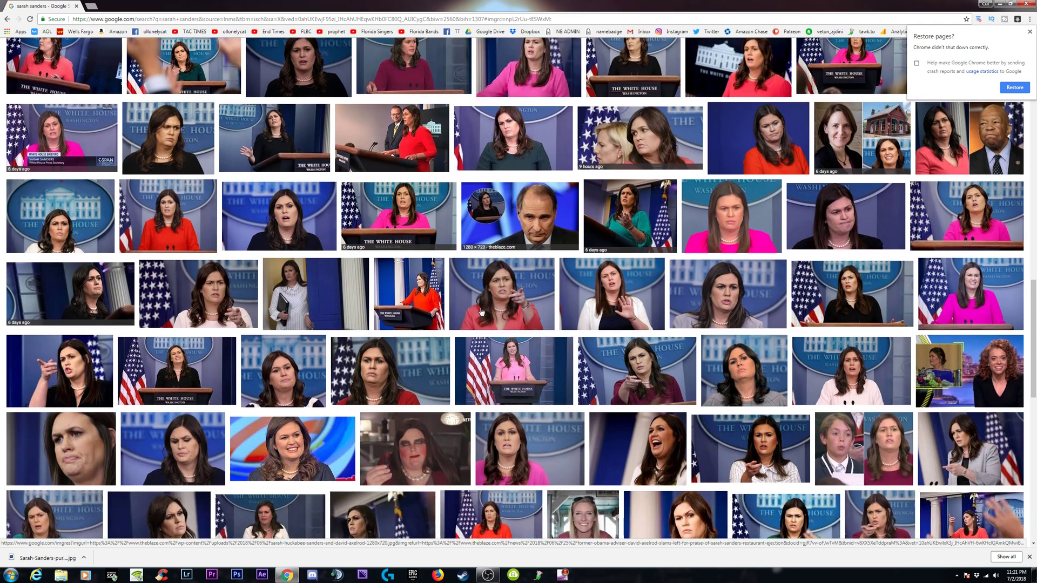
scroll(481, 312, "down", 1)
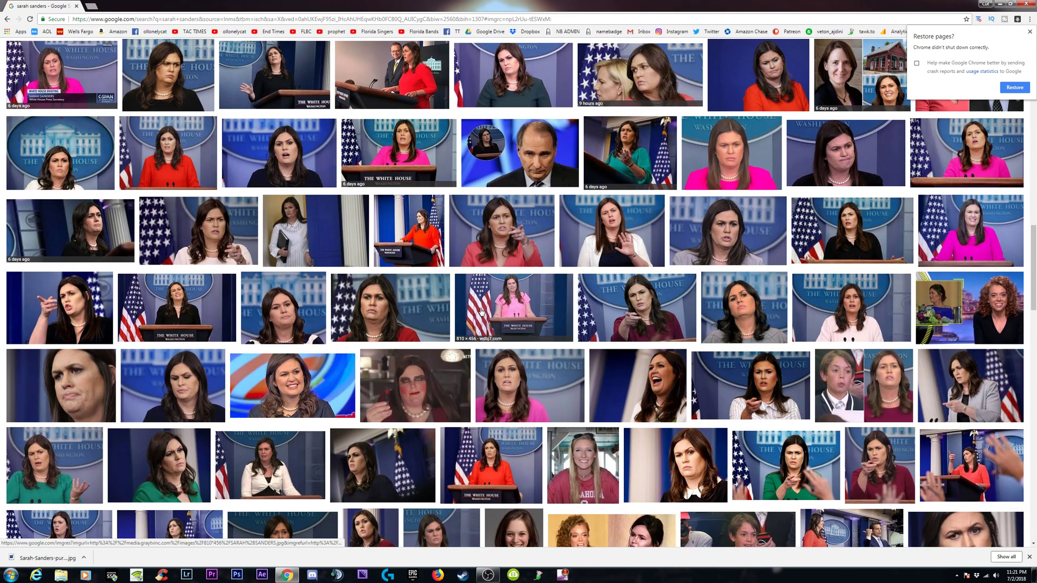
scroll(481, 312, "down", 1)
scroll(481, 312, "down", 1)
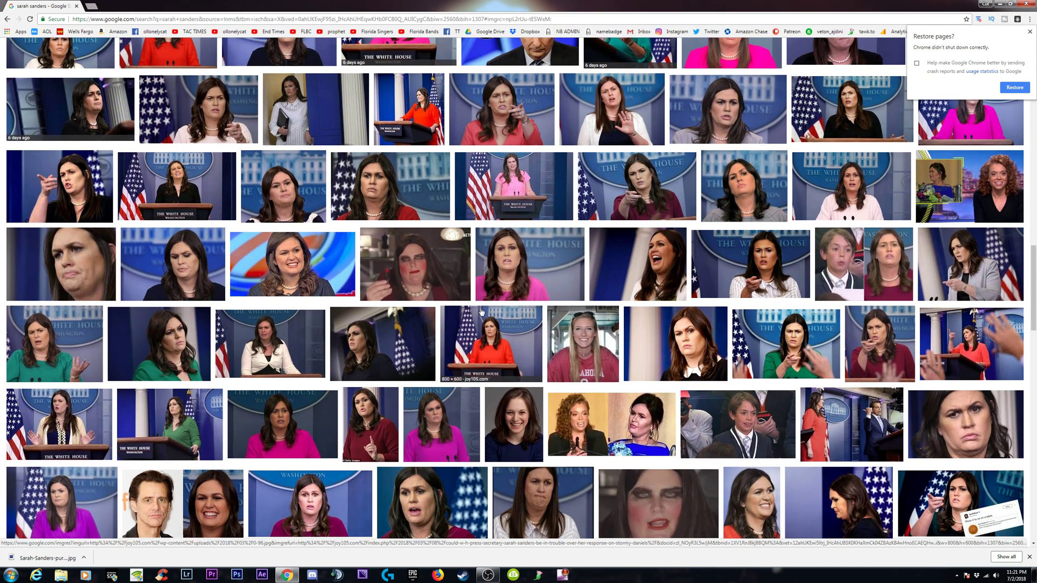
scroll(481, 312, "down", 1)
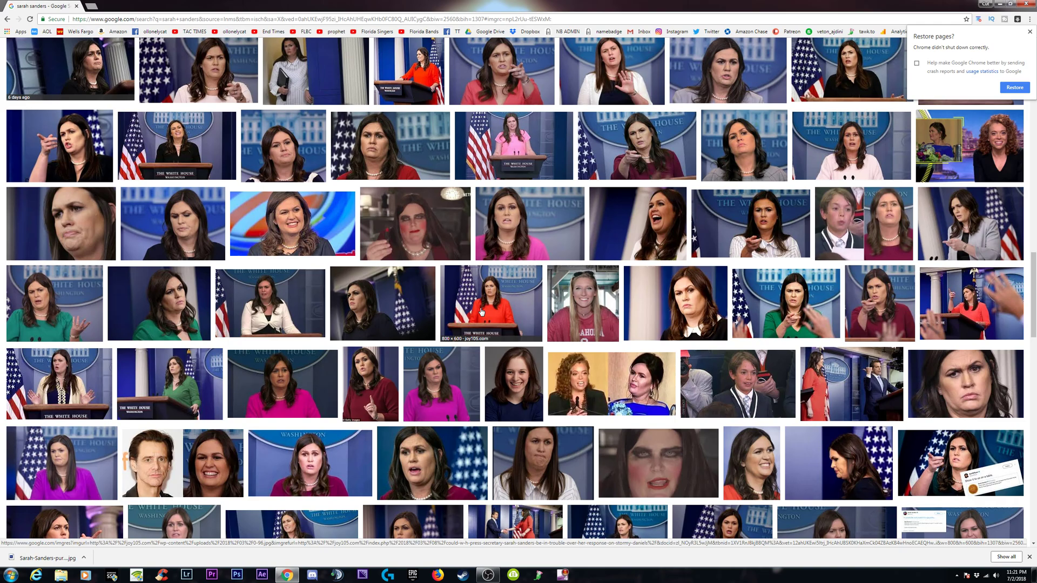
scroll(481, 311, "down", 1)
scroll(481, 311, "down", 1)
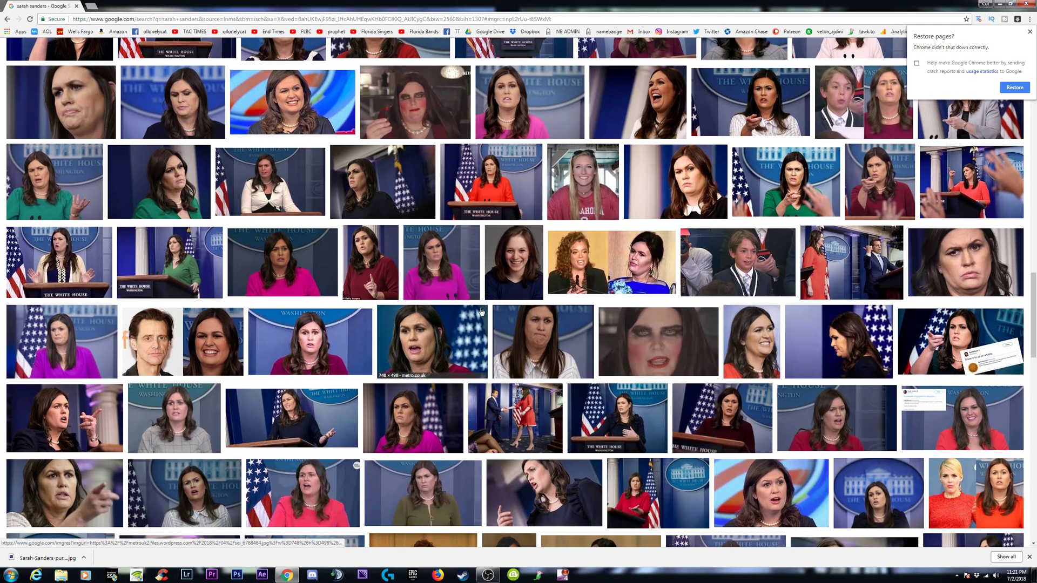
scroll(481, 312, "down", 1)
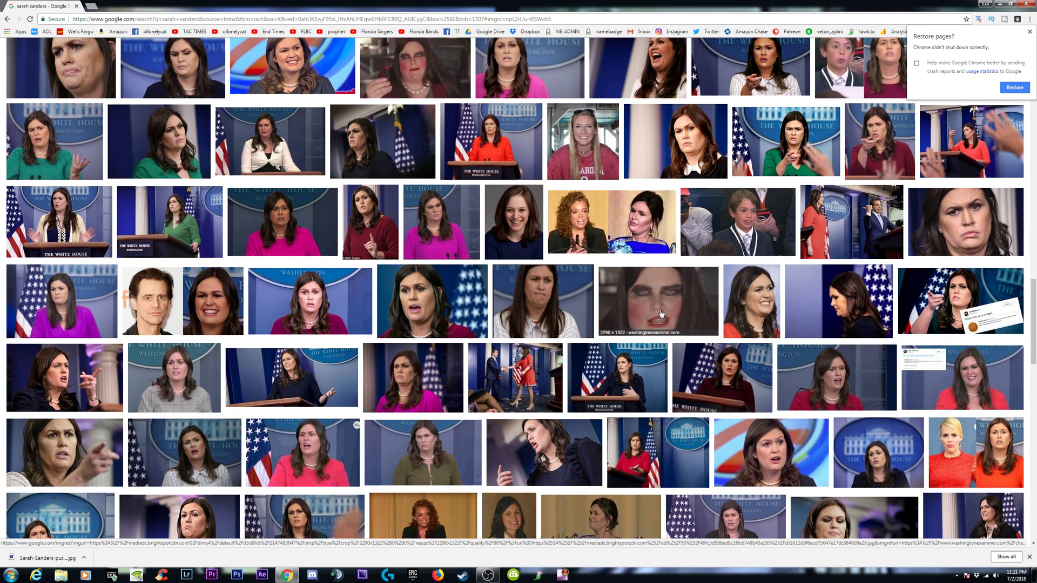
scroll(669, 321, "down", 3)
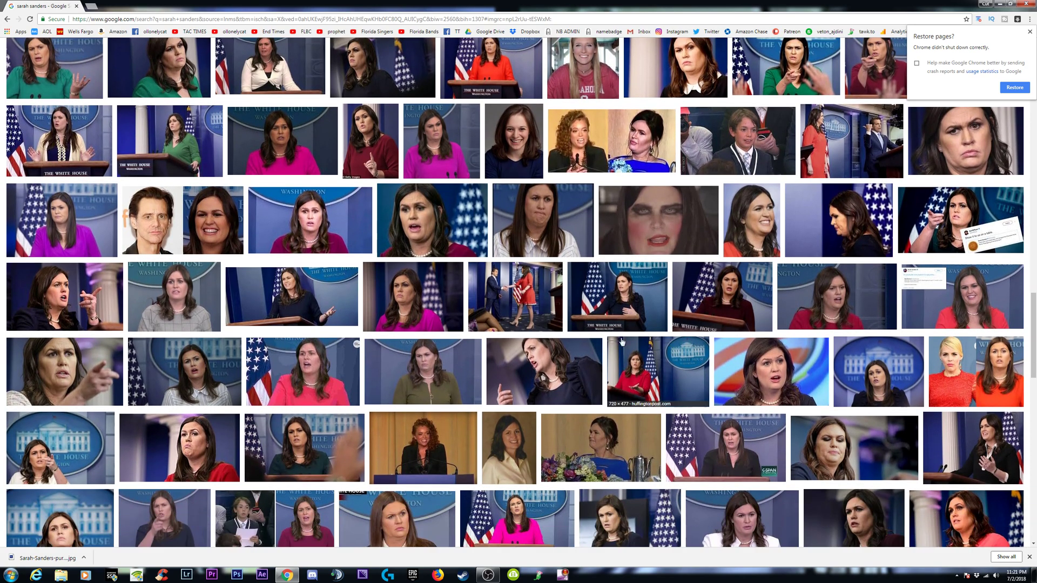
scroll(534, 349, "down", 1)
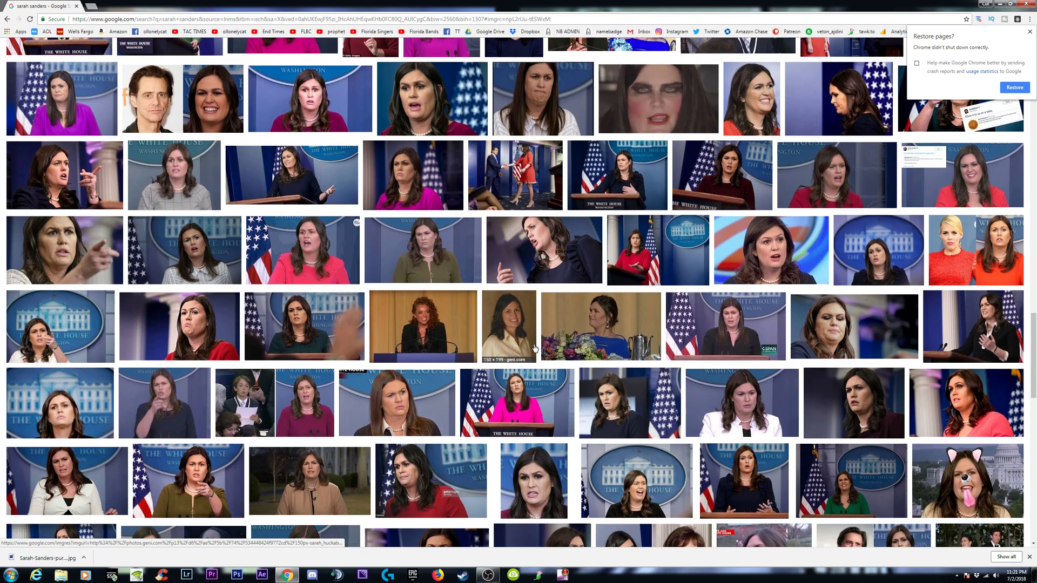
scroll(535, 348, "down", 2)
scroll(556, 347, "down", 1)
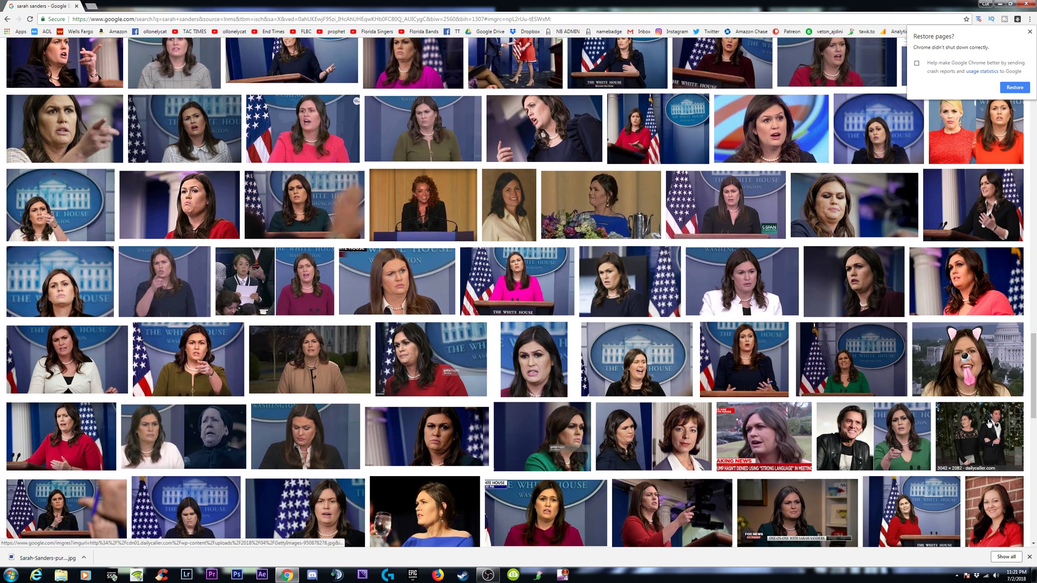
Step: Preview the 1480 × 833 Daily Beast picture from the first row of results and try to save it, cancelling the save
left_click_drag(1036, 374, 1003, 72)
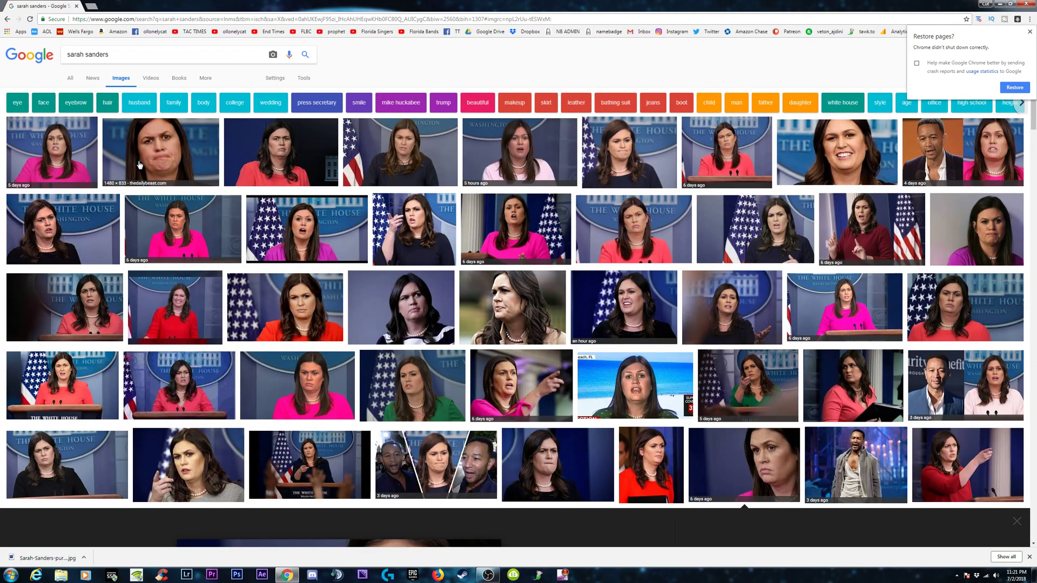
left_click(180, 149)
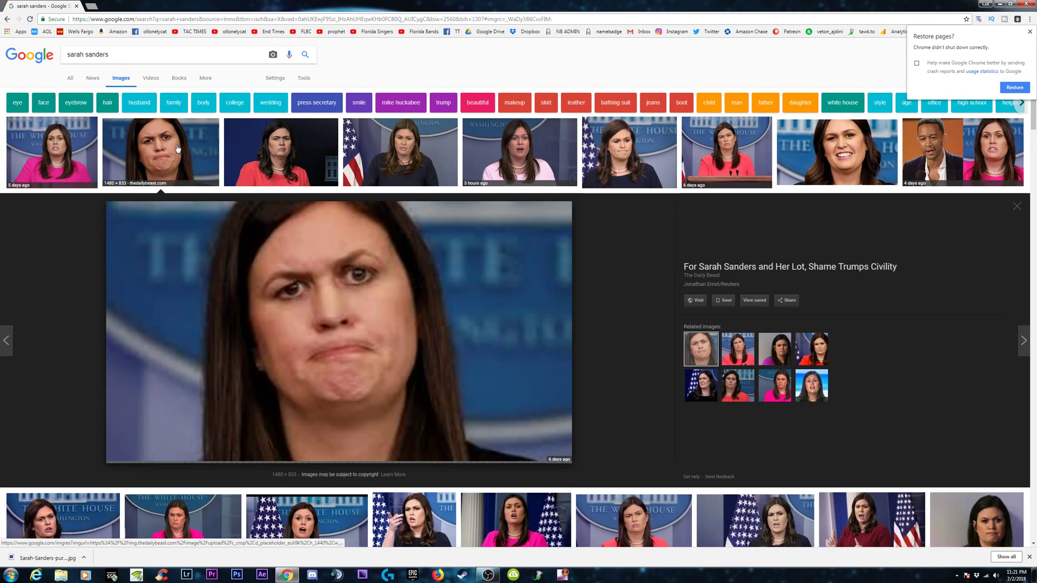
right_click(386, 268)
left_click(313, 266)
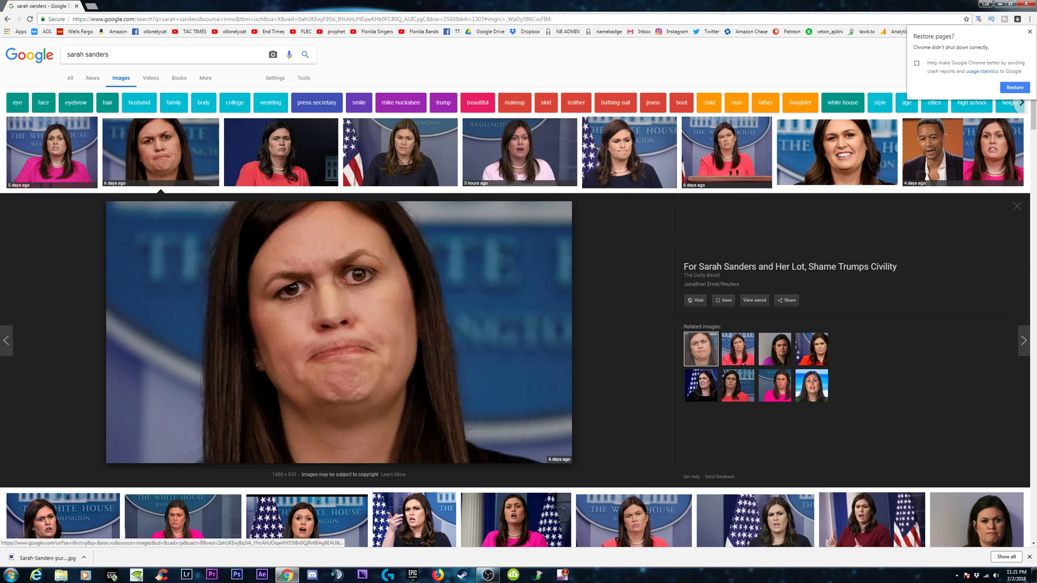
double_click(313, 266)
right_click(398, 271)
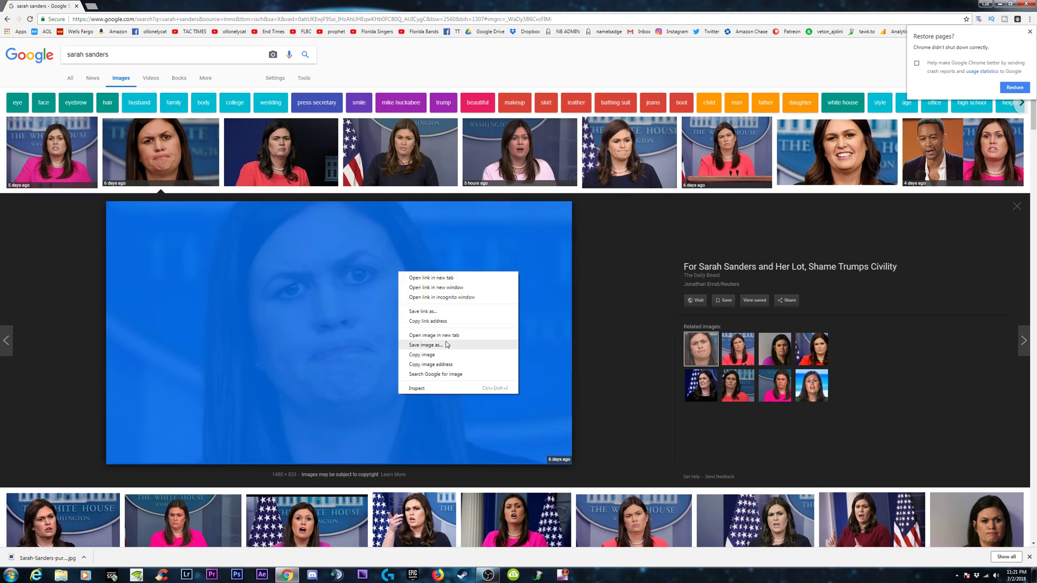
left_click(427, 345)
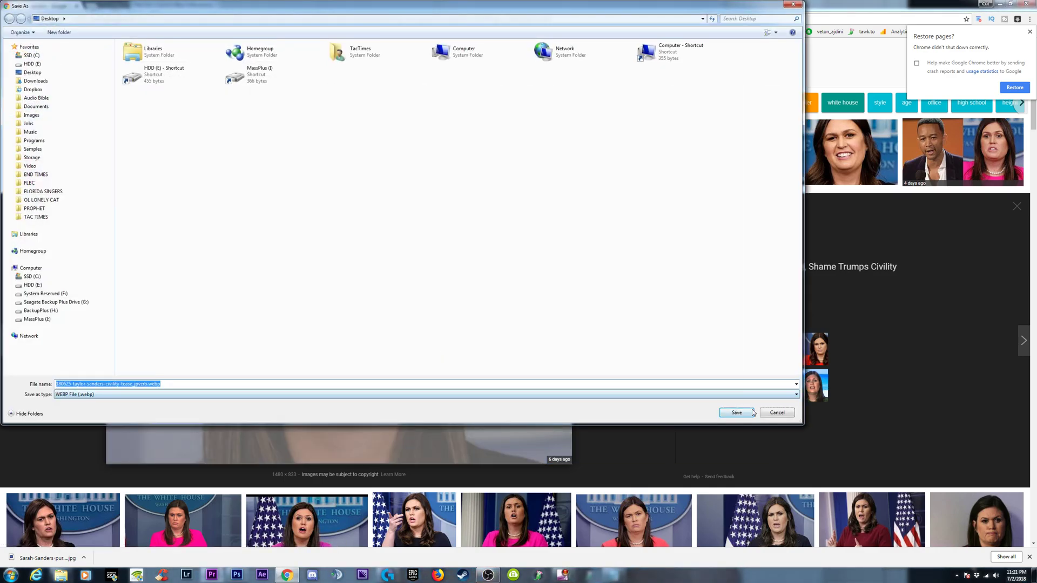
left_click(777, 412)
Step: Inspect the Daily Beast picture's page element, search the page code for "jpg" and clear the search
right_click(375, 315)
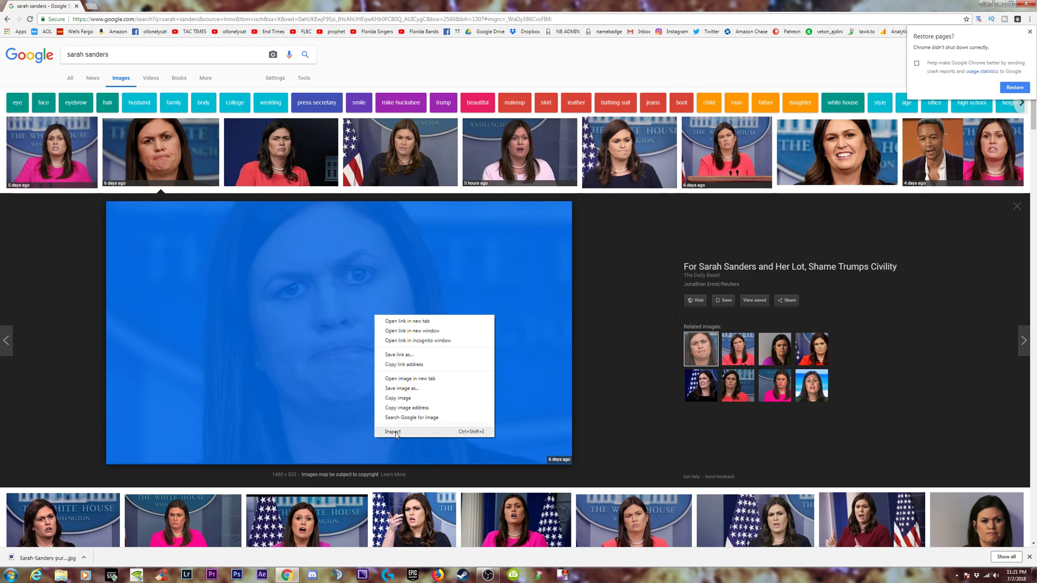
left_click(393, 432)
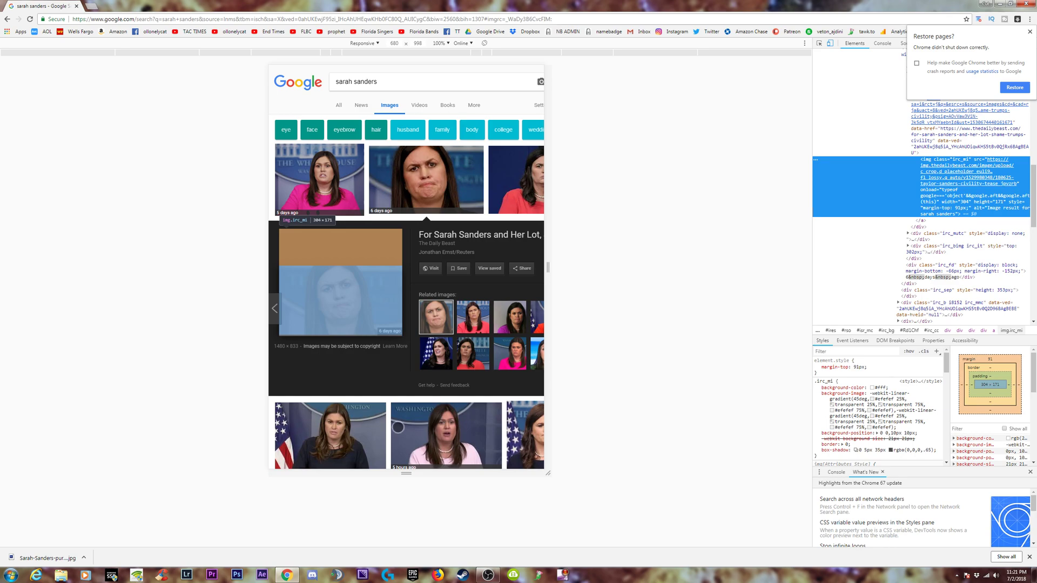
key("ctrl+f")
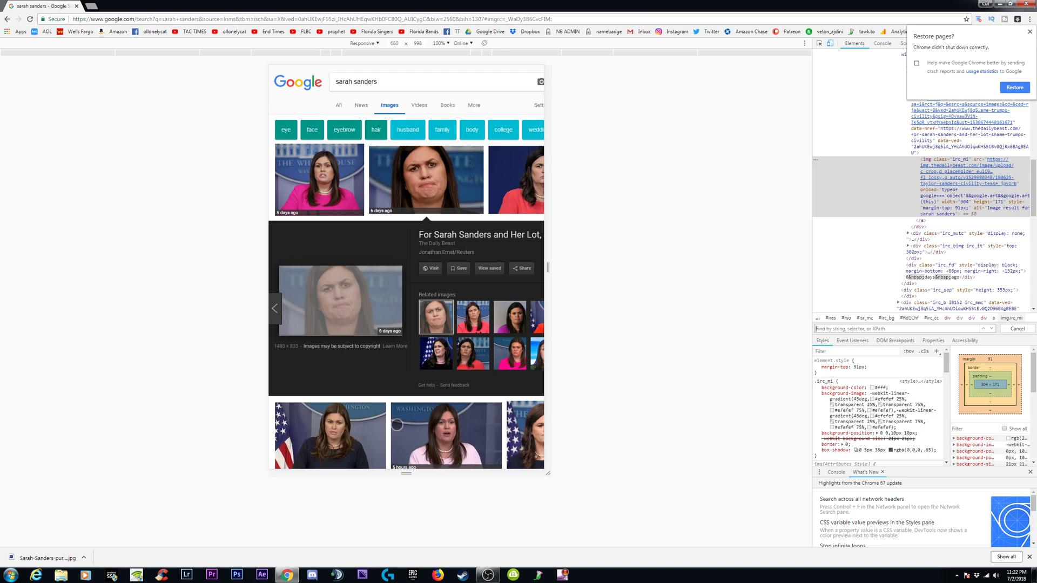
type("jpg")
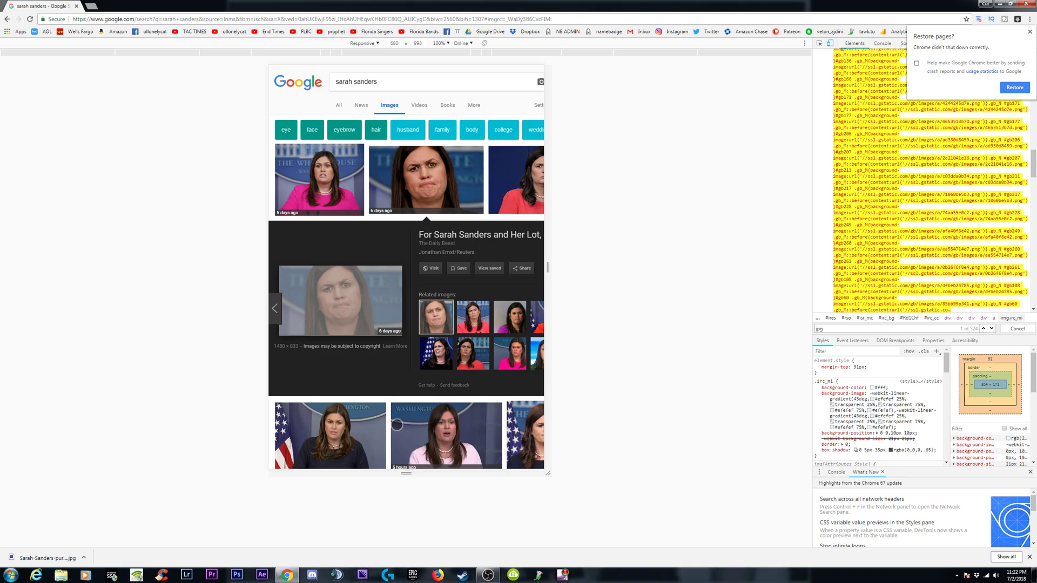
key("BackSpace")
key("BackSpace")
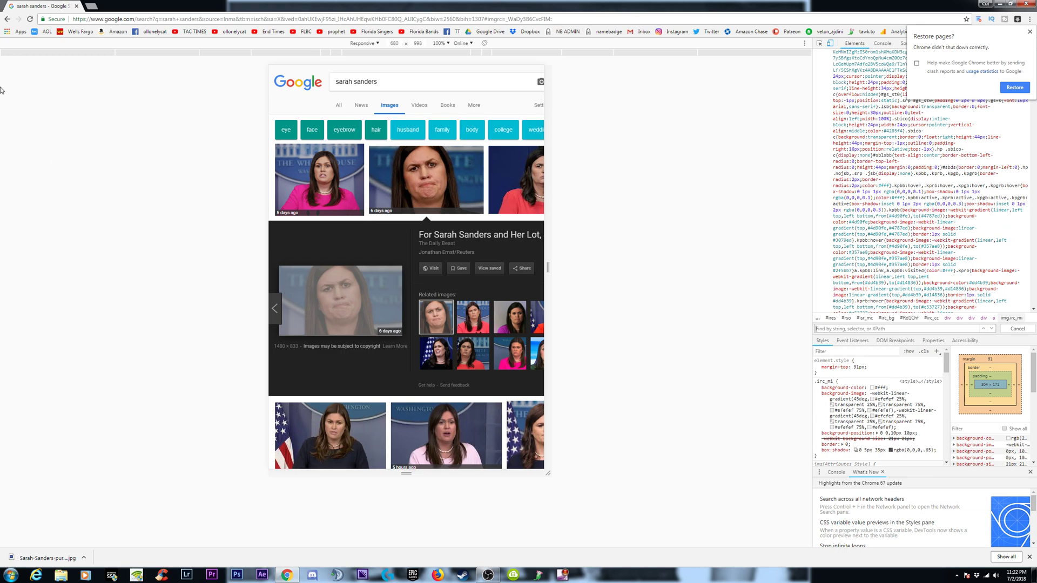
Step: Close the Restore pages prompt and the developer tools, and return to the "sarah sanders" image results
left_click(6, 20)
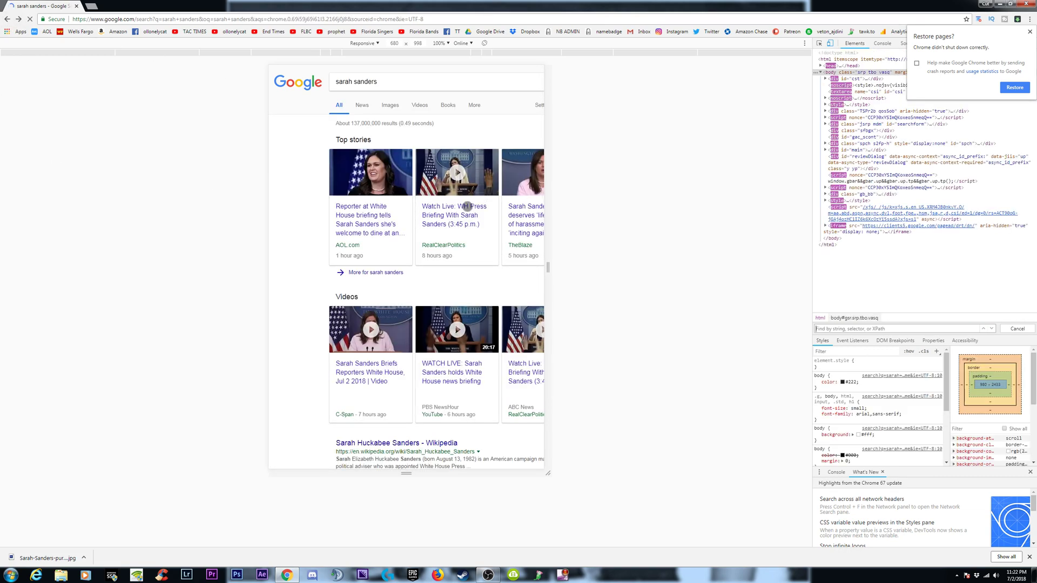
left_click(1029, 32)
left_click(1031, 44)
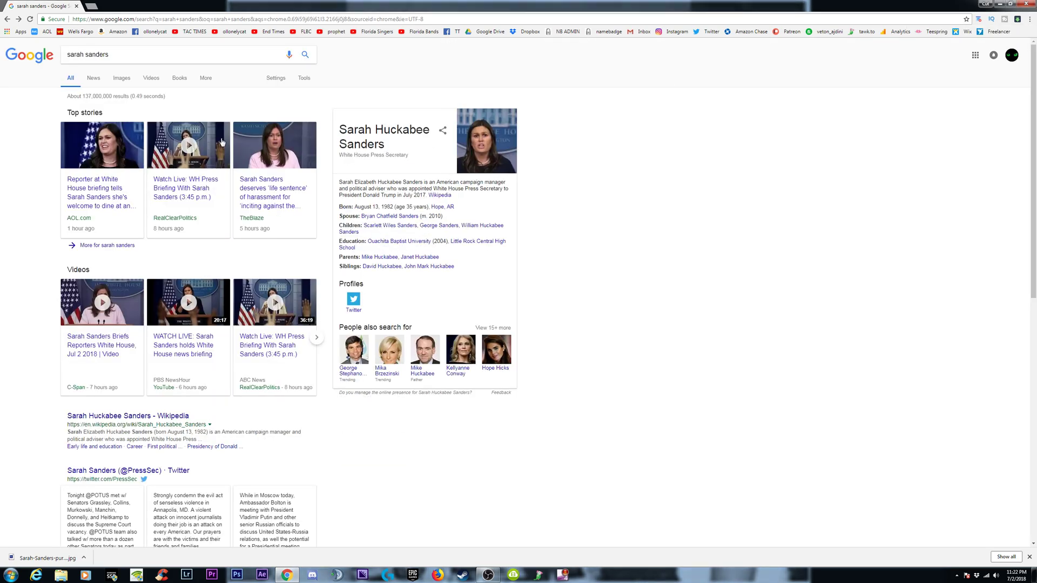
left_click(121, 78)
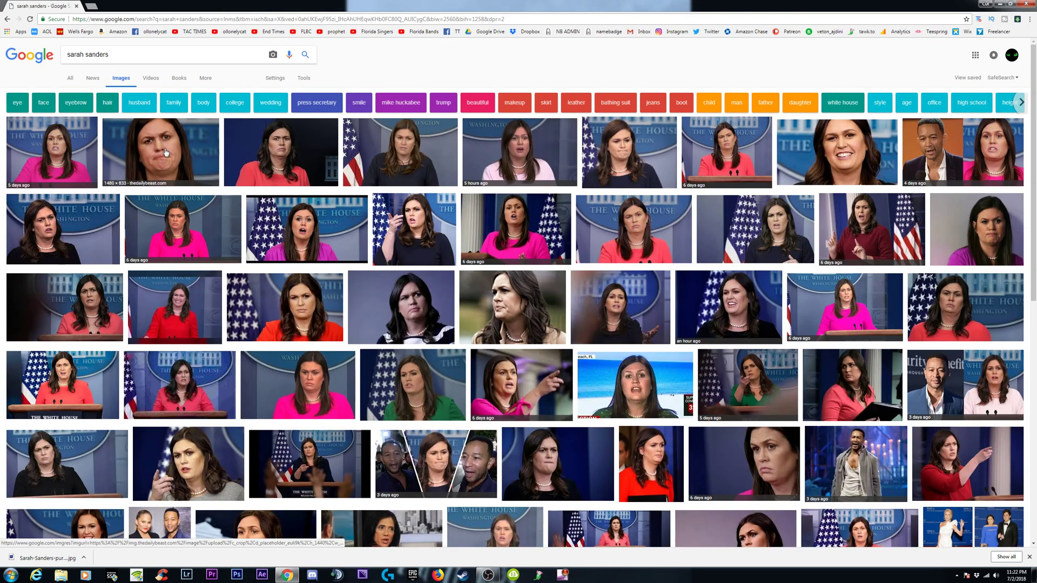
Step: Preview the 1480 × 833 Daily Beast picture again and copy the image to the clipboard
left_click(162, 154)
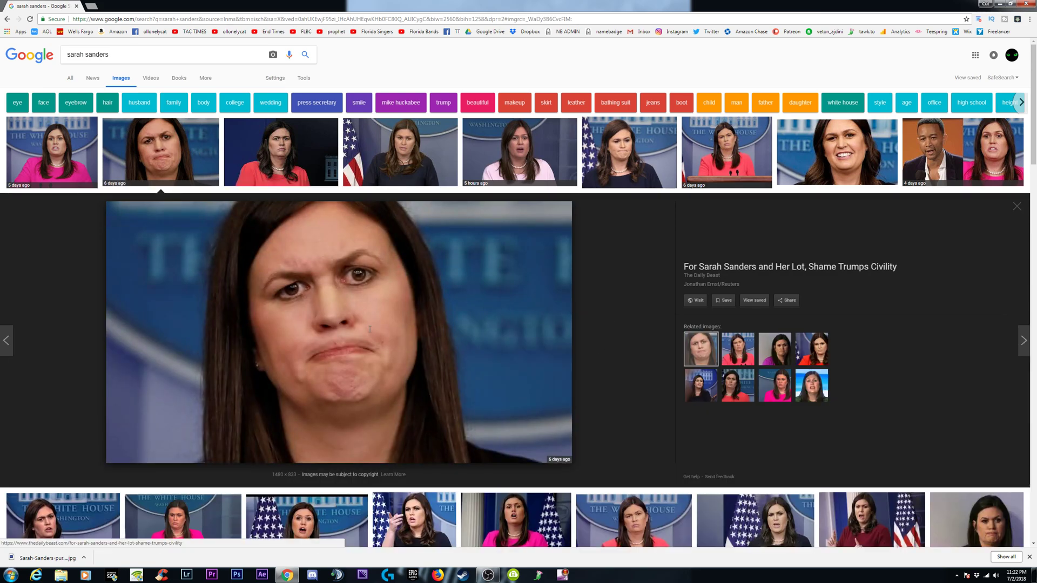
double_click(382, 327)
right_click(409, 301)
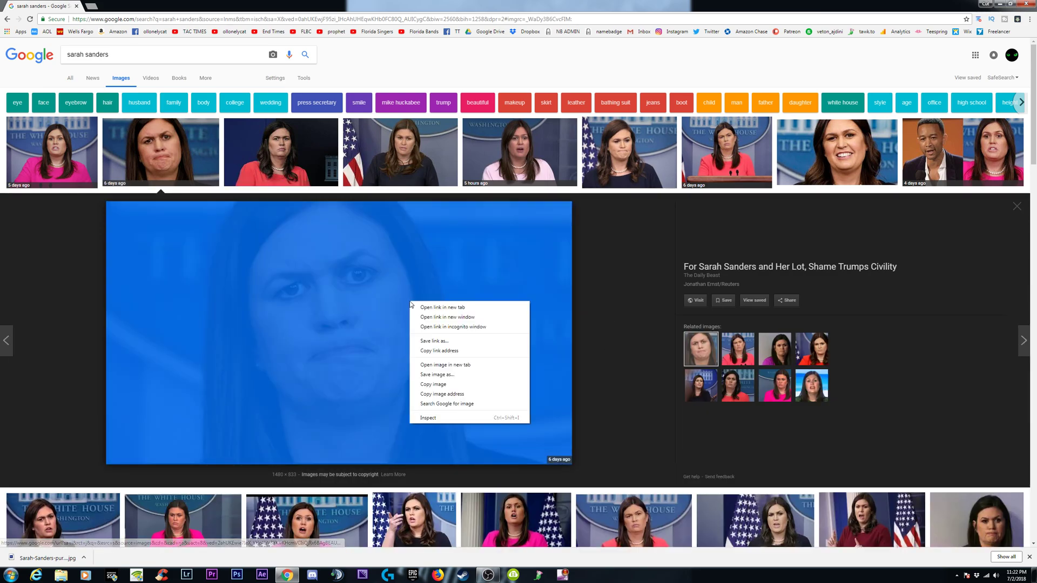
left_click(443, 385)
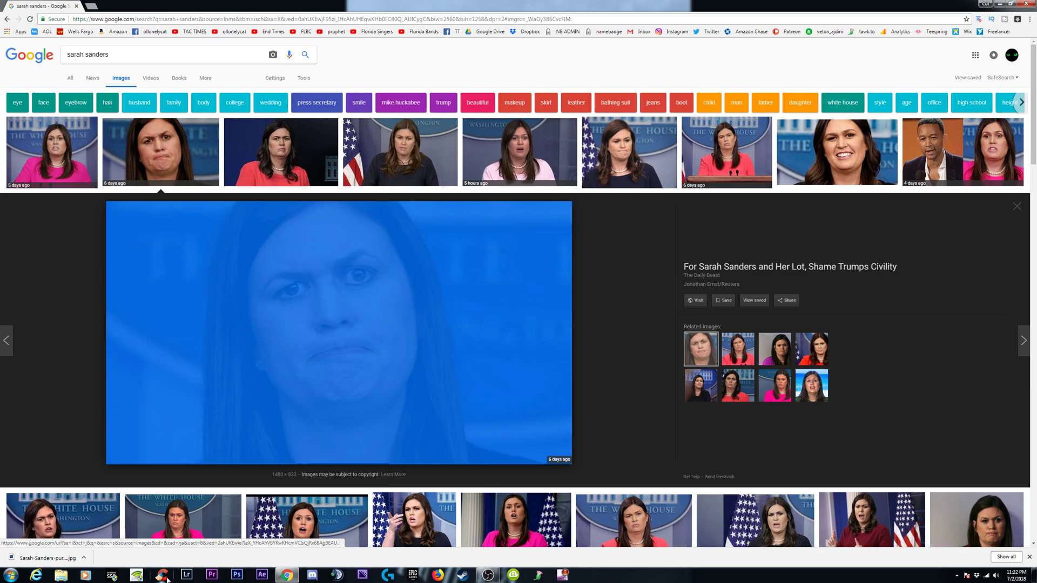
Step: Switch to Photoshop, create a new document with the preset settings and paste the copied picture into it
left_click(238, 575)
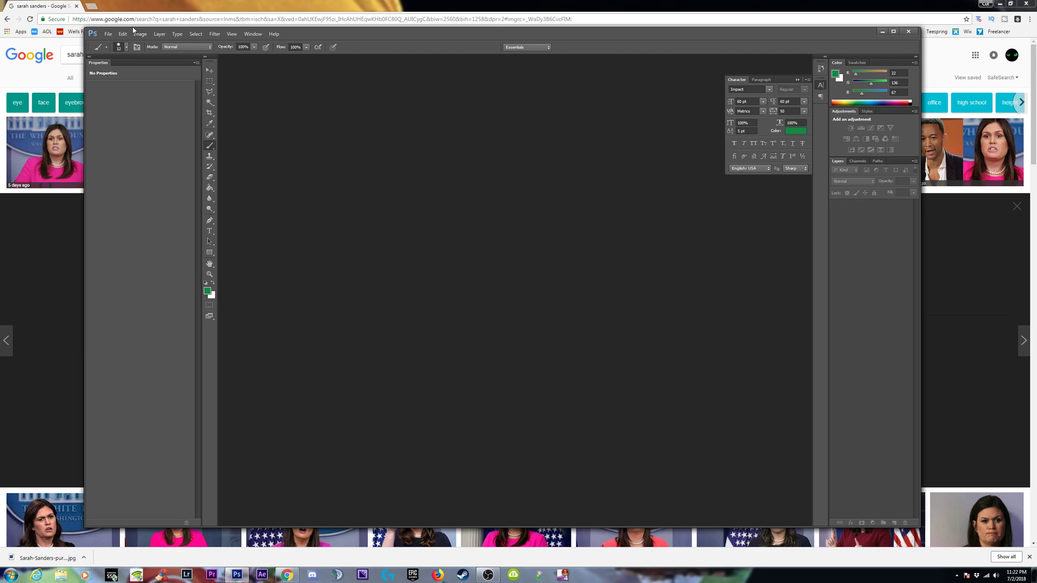
left_click(108, 34)
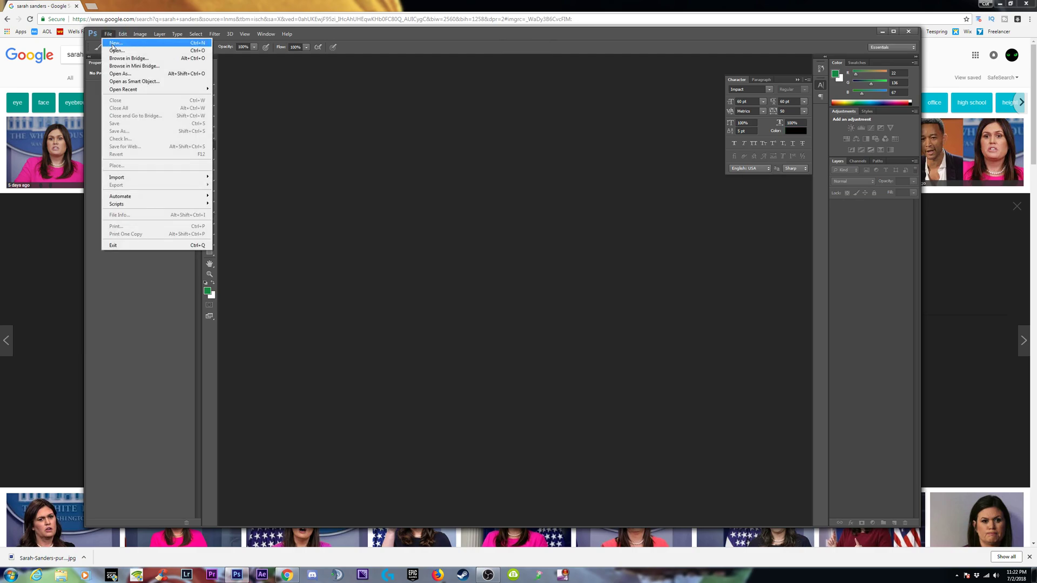
left_click(116, 43)
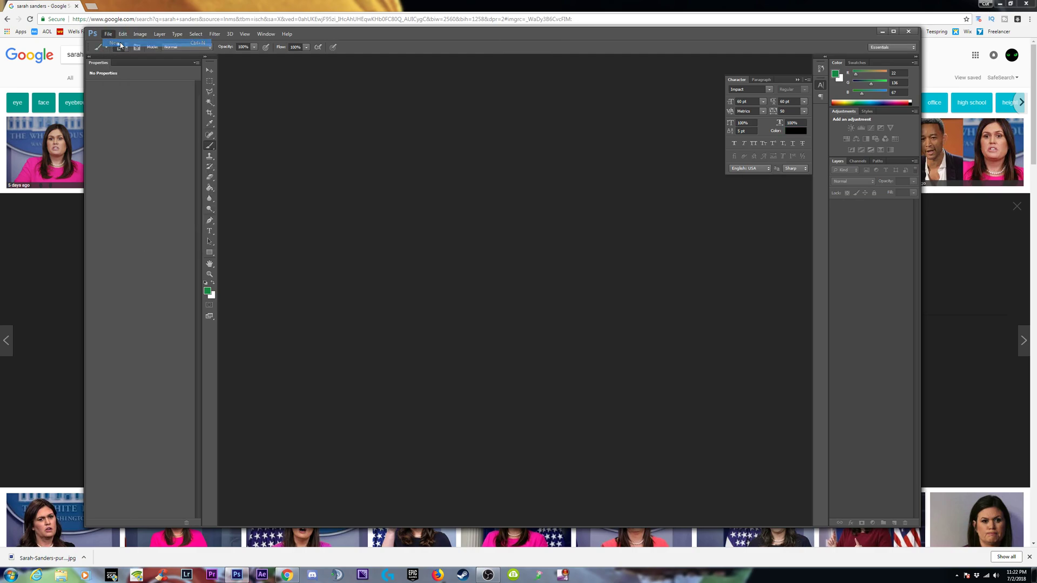
left_click(601, 162)
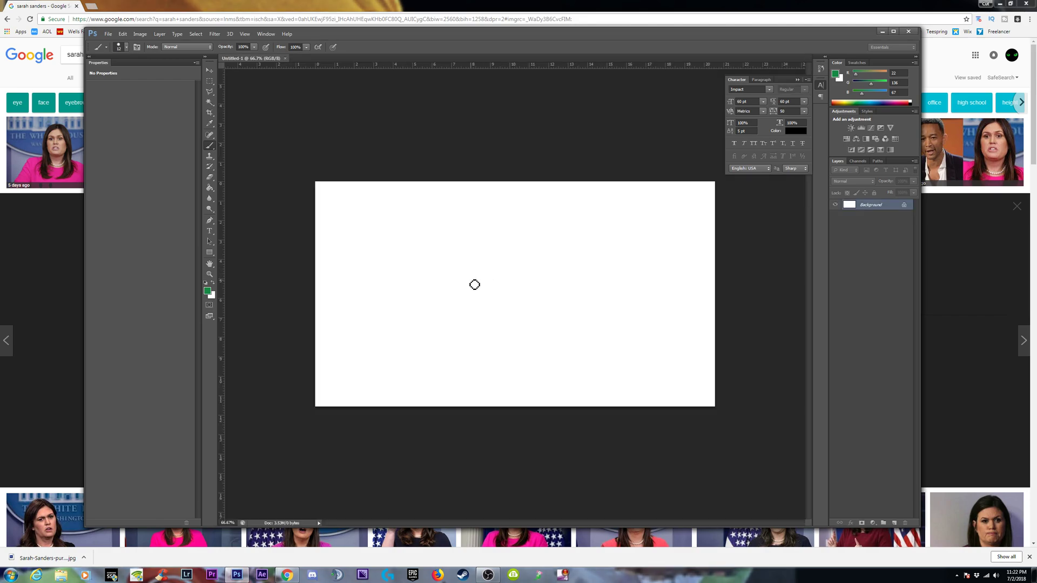
key("ctrl+v")
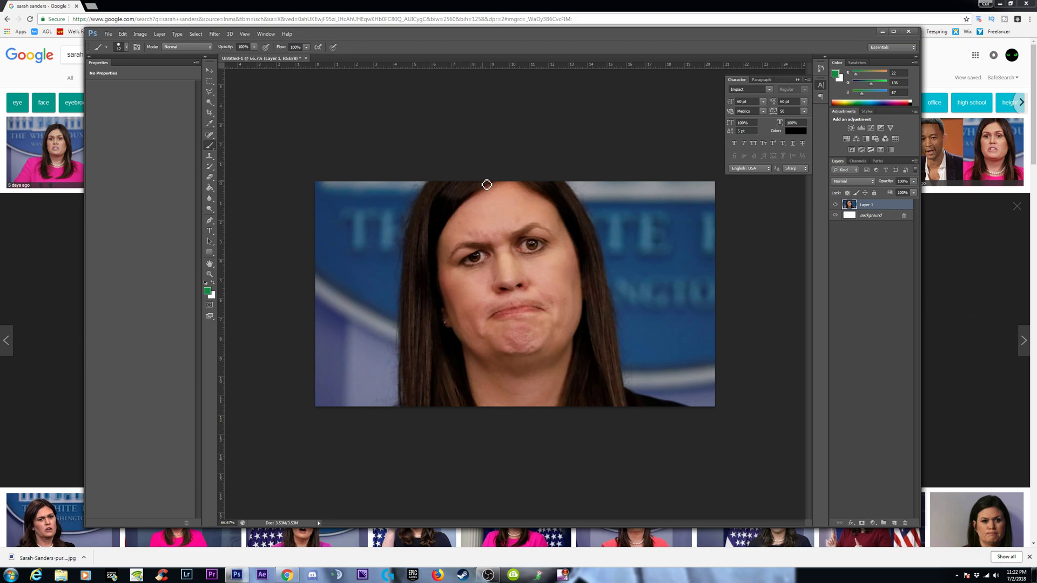
Step: Save the pasted picture to the Desktop as a JPEG named "Sarah" at maximum quality with the Baseline ("Standard") format option
left_click(110, 32)
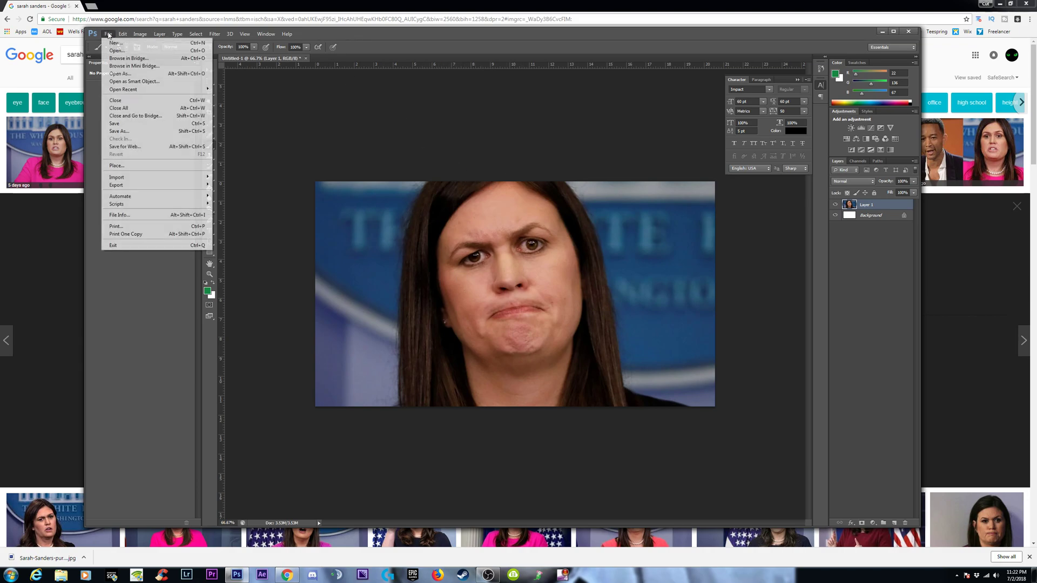
left_click(124, 132)
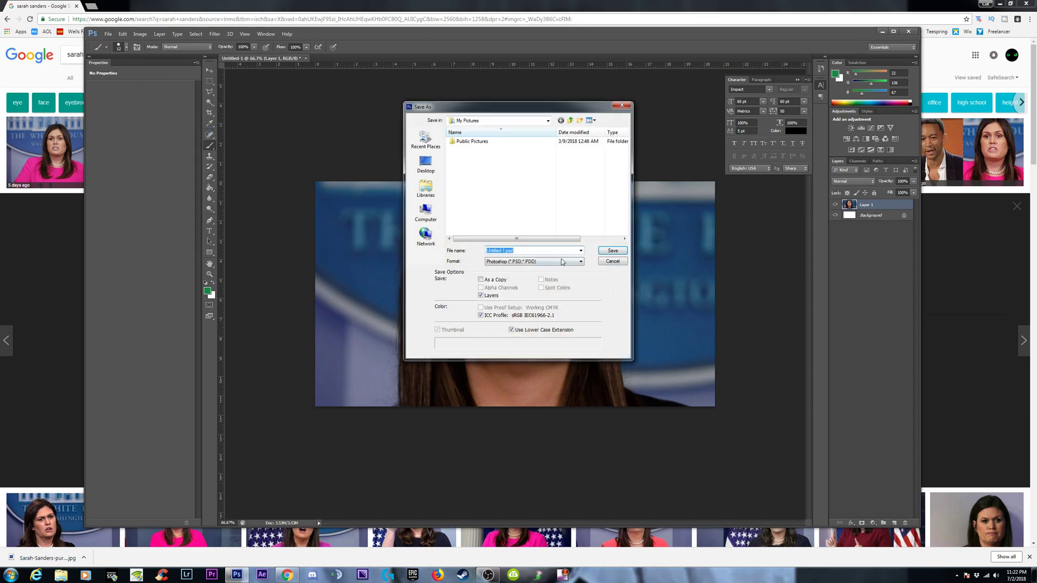
left_click(540, 261)
left_click(537, 316)
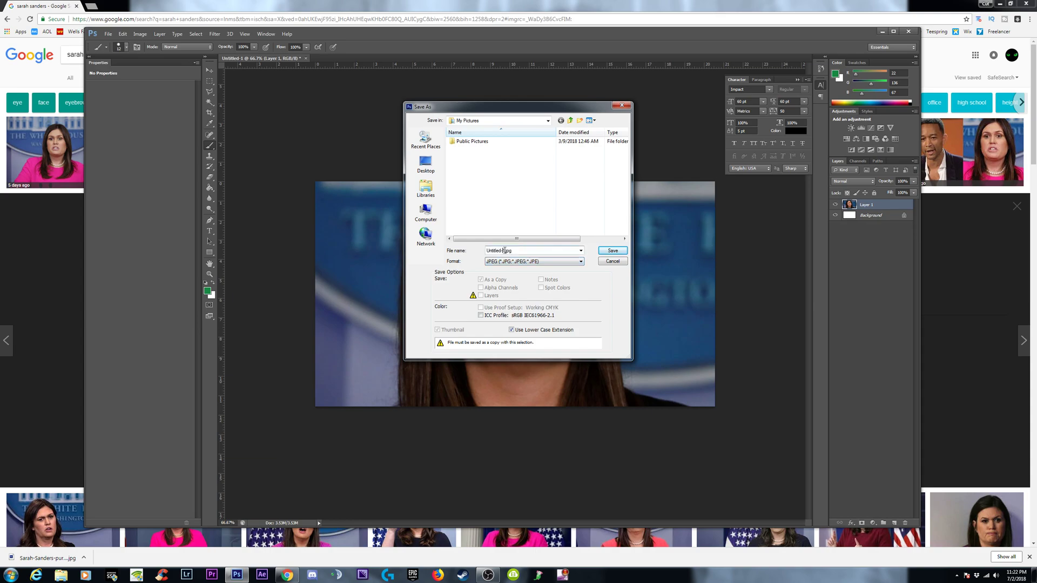
type("Sarah")
left_click(438, 164)
left_click(613, 251)
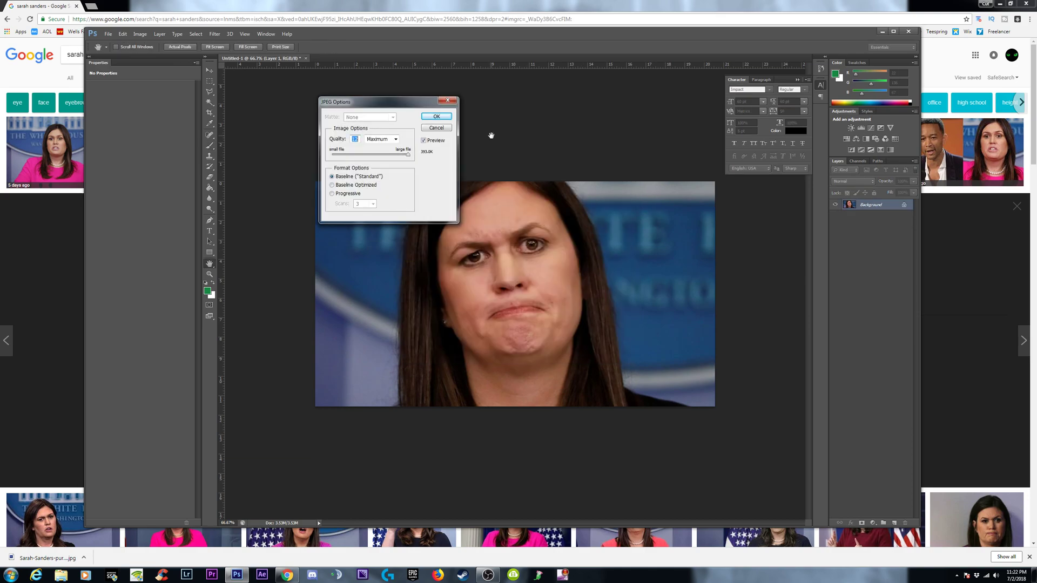
left_click(436, 118)
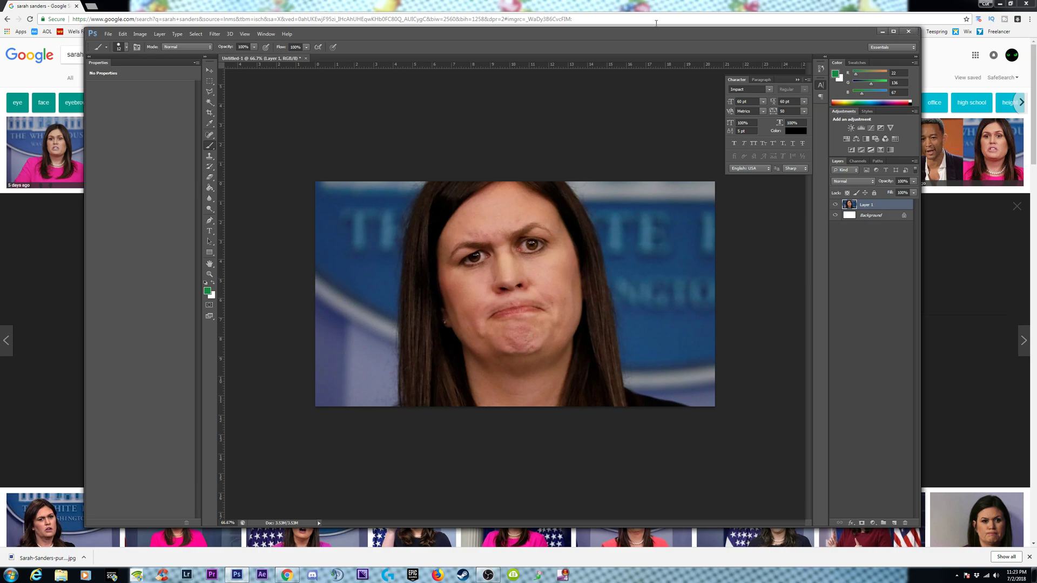
Step: Minimize the browser to show the desktop and permanently empty the Recycle Bin
left_click(159, 8)
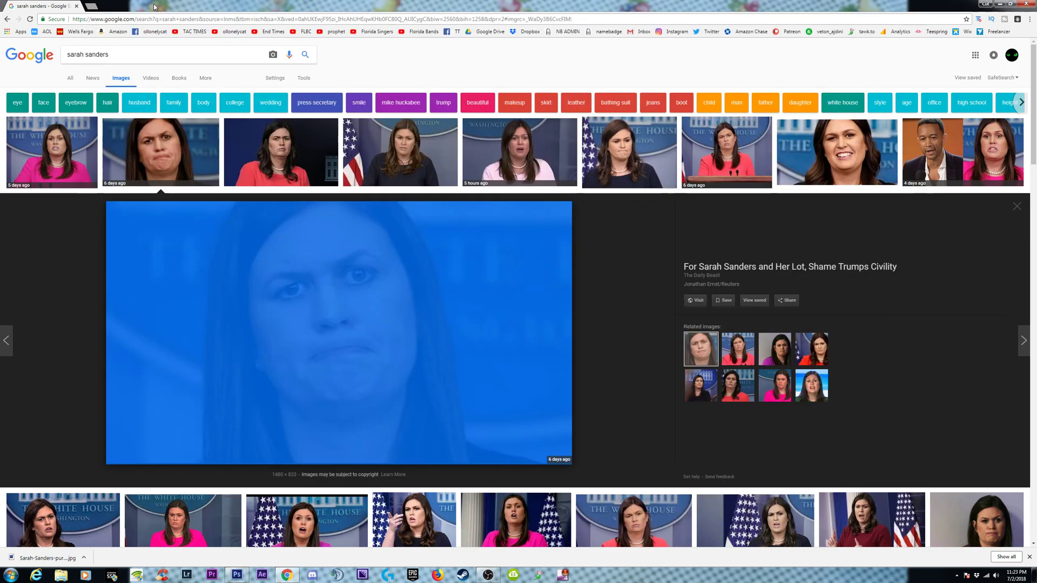
left_click(1000, 5)
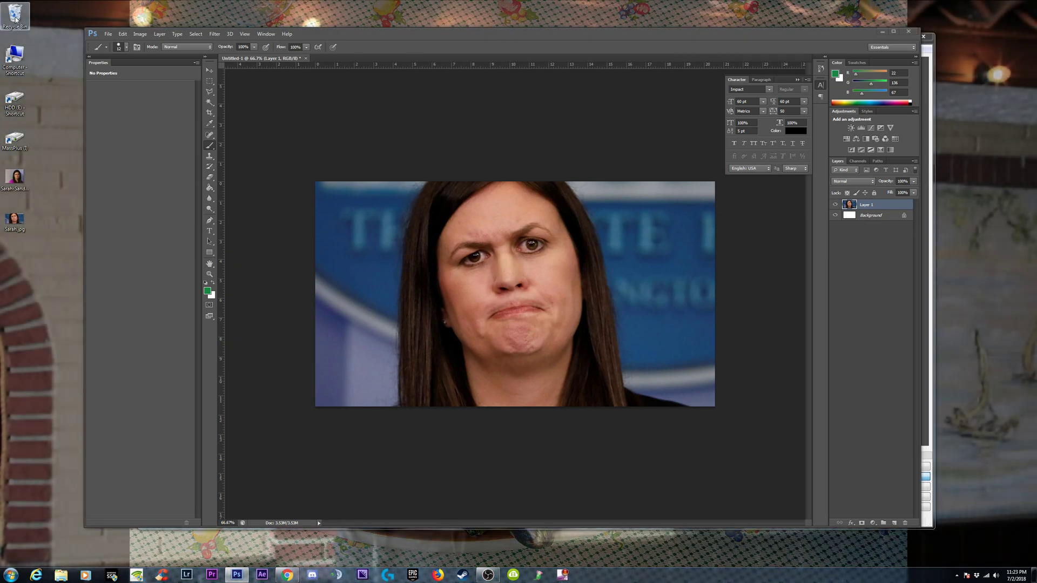
right_click(15, 18)
left_click(49, 32)
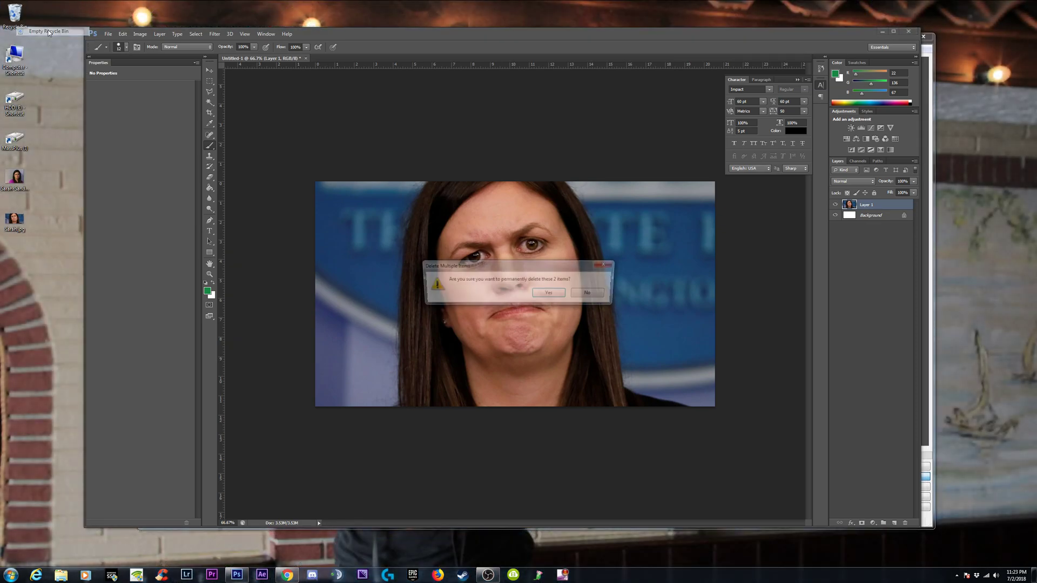
left_click(542, 293)
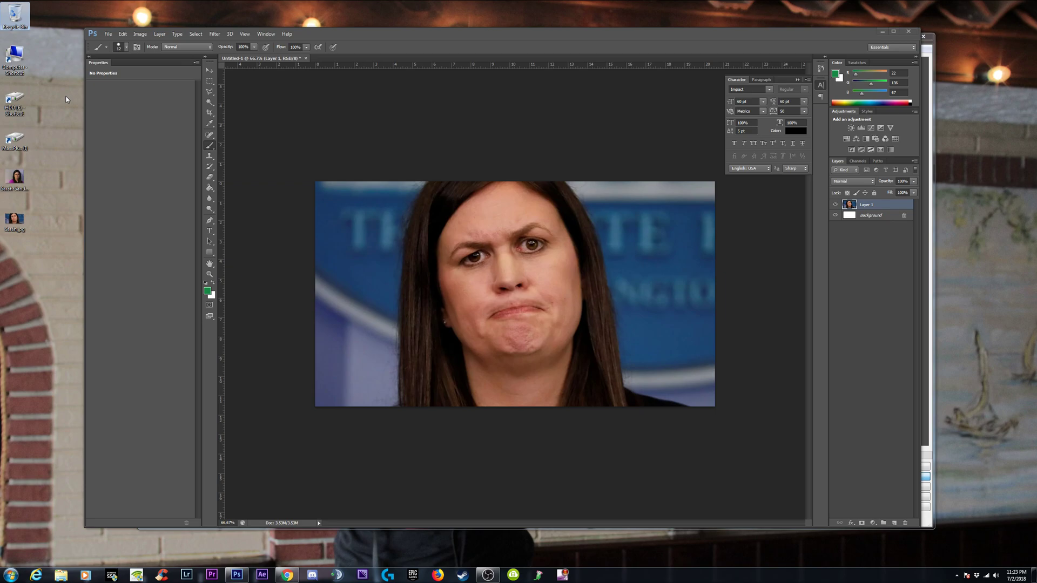
Step: Search the Images folder for "trinity" and open "The Trinity - His Eternal Power and Godhead.psd" in Photoshop
double_click(15, 59)
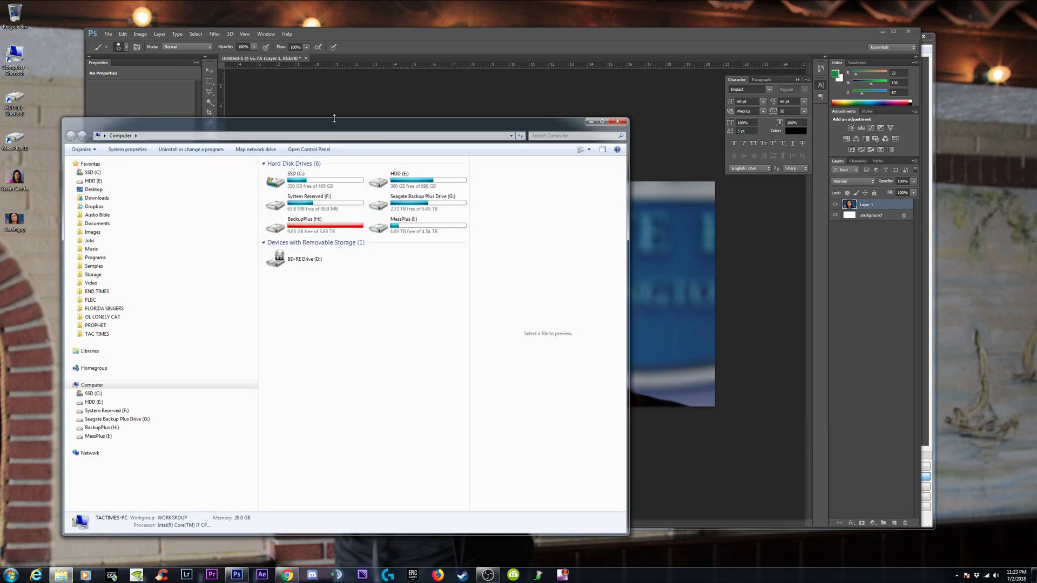
left_click_drag(340, 123, 277, 117)
left_click_drag(351, 37, 458, 23)
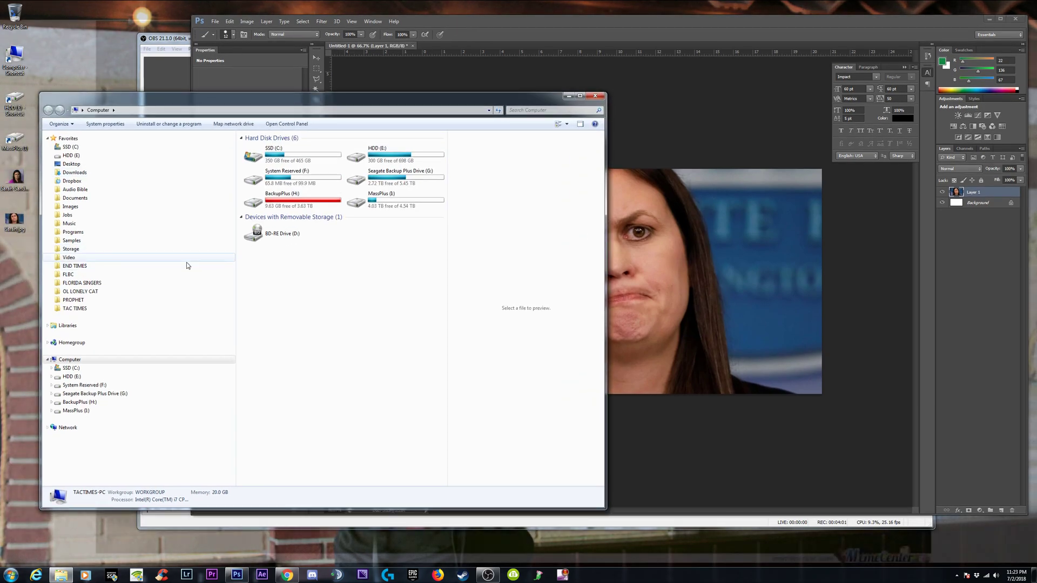
left_click(73, 208)
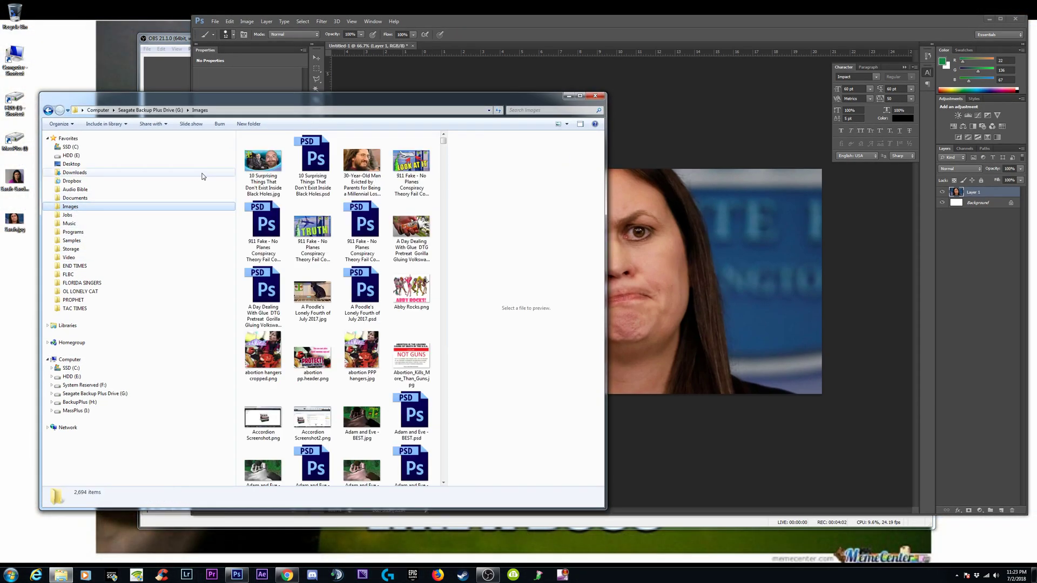
left_click(554, 111)
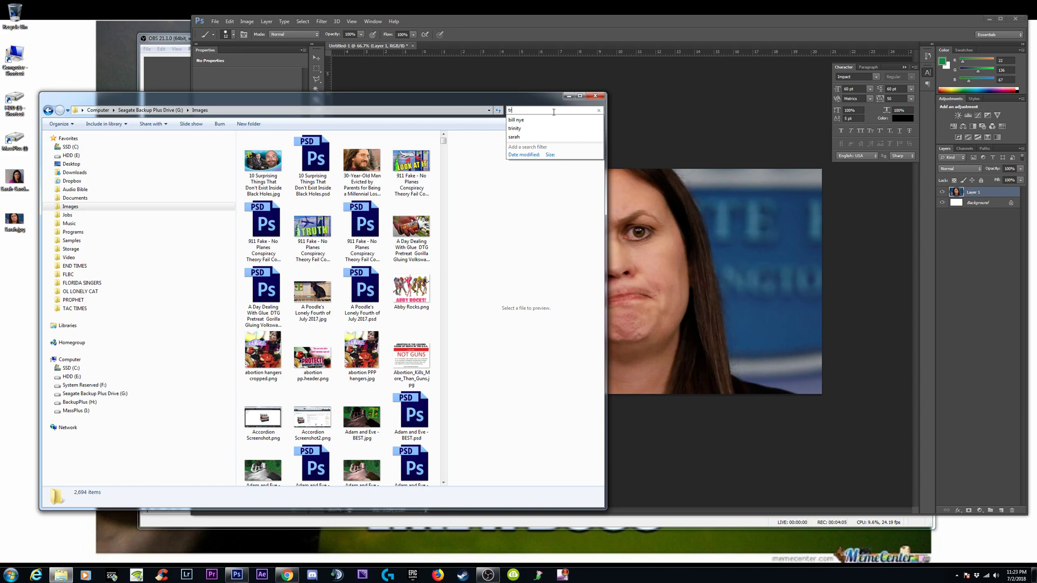
key("Return")
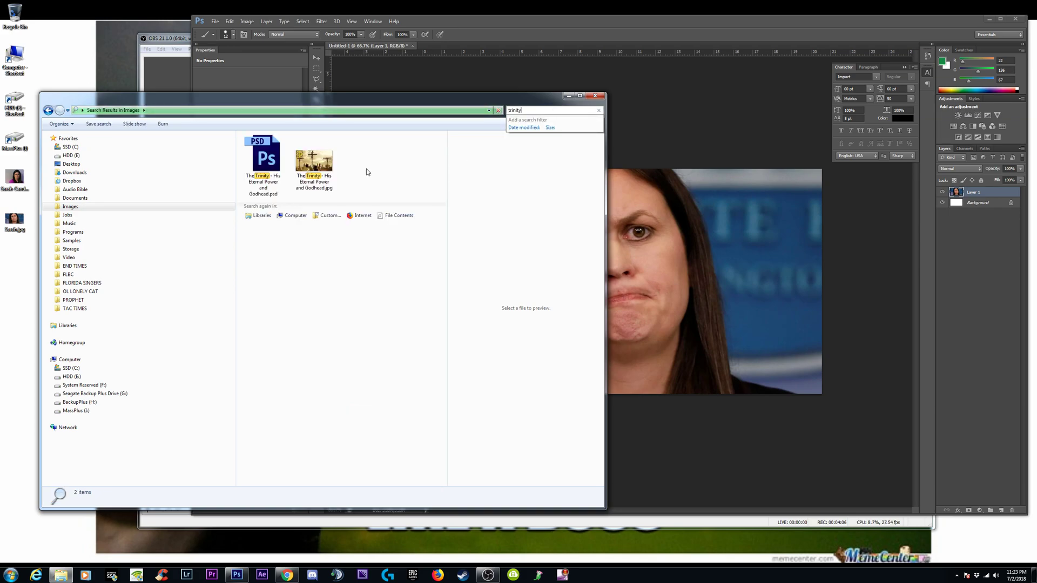
double_click(262, 174)
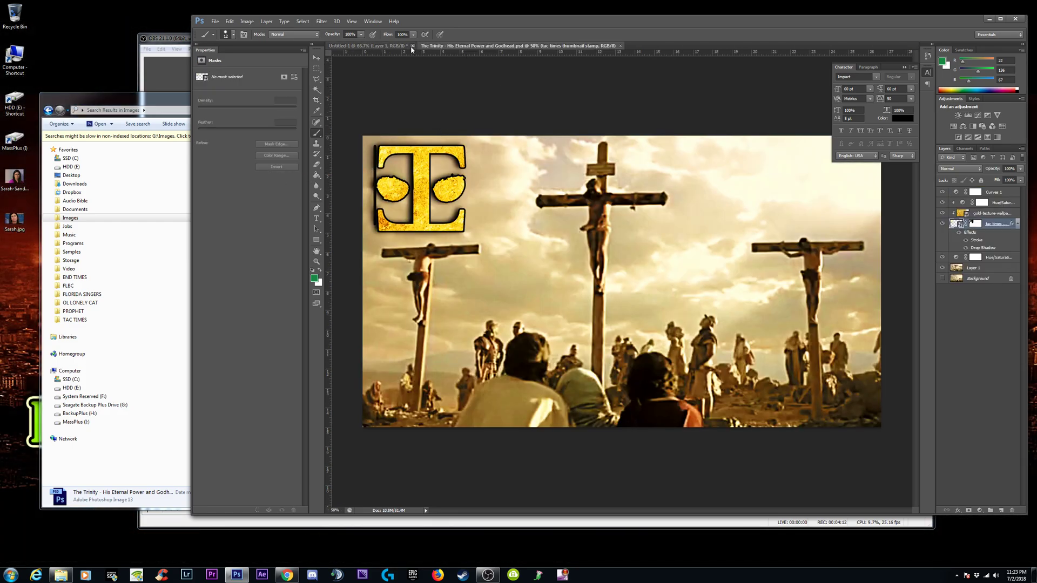
Step: Close the Untitled-1 document without saving its changes and show the whole Trinity thumbnail at 33.3% zoom
left_click_drag(499, 28, 455, 29)
left_click(361, 47)
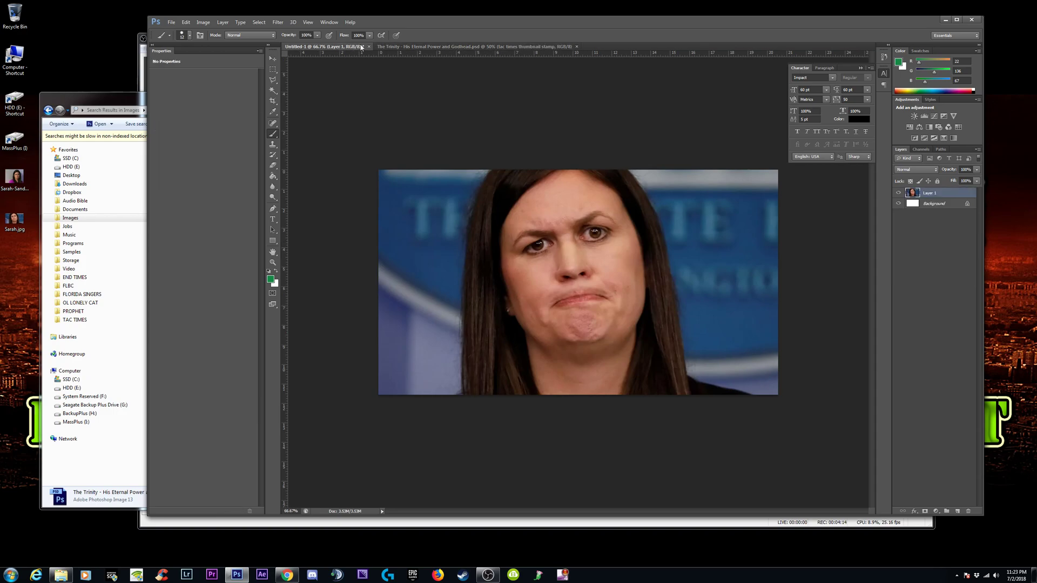
left_click(369, 47)
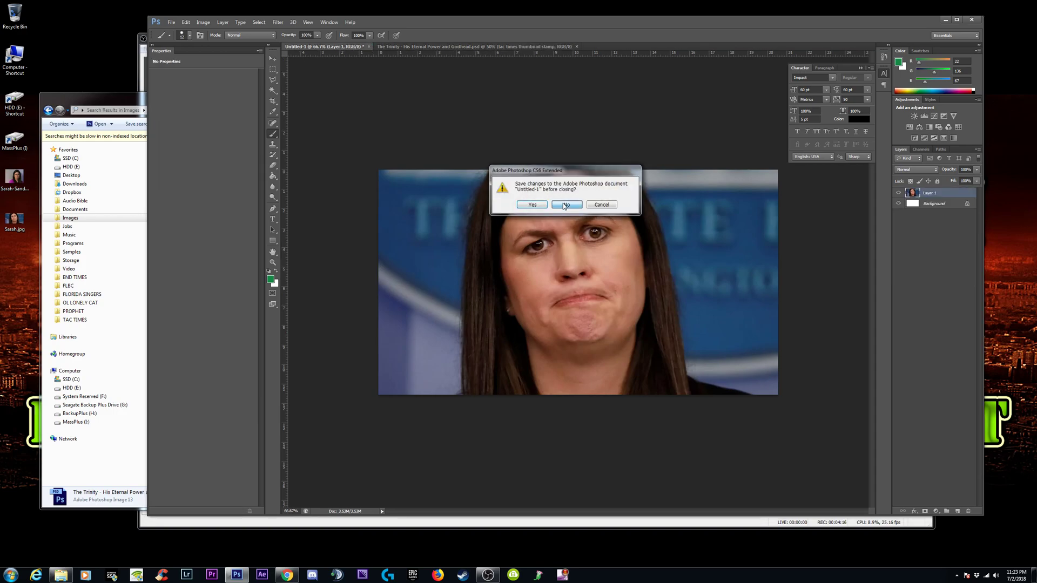
left_click(563, 204)
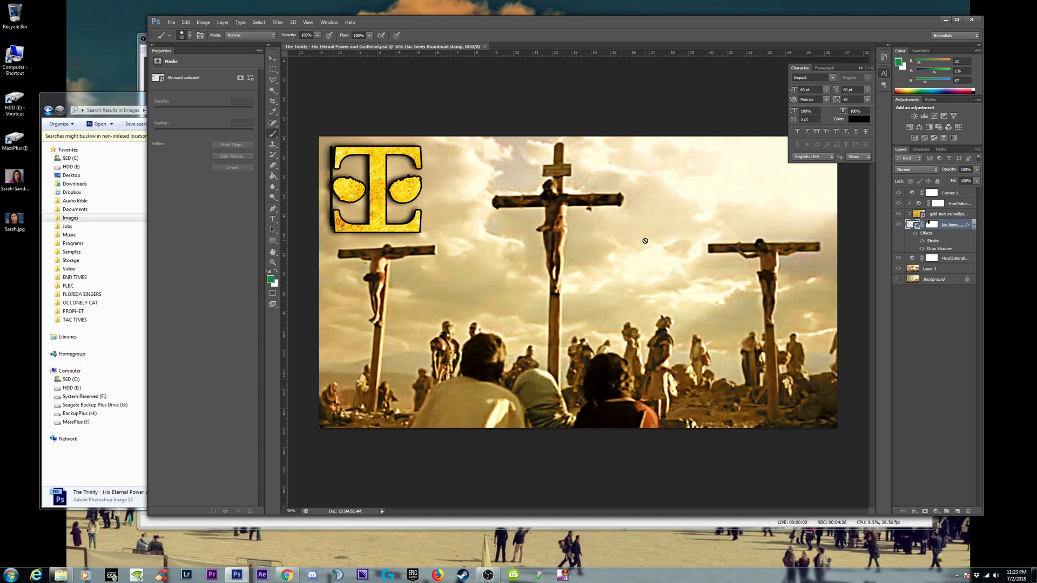
key("ctrl+minus")
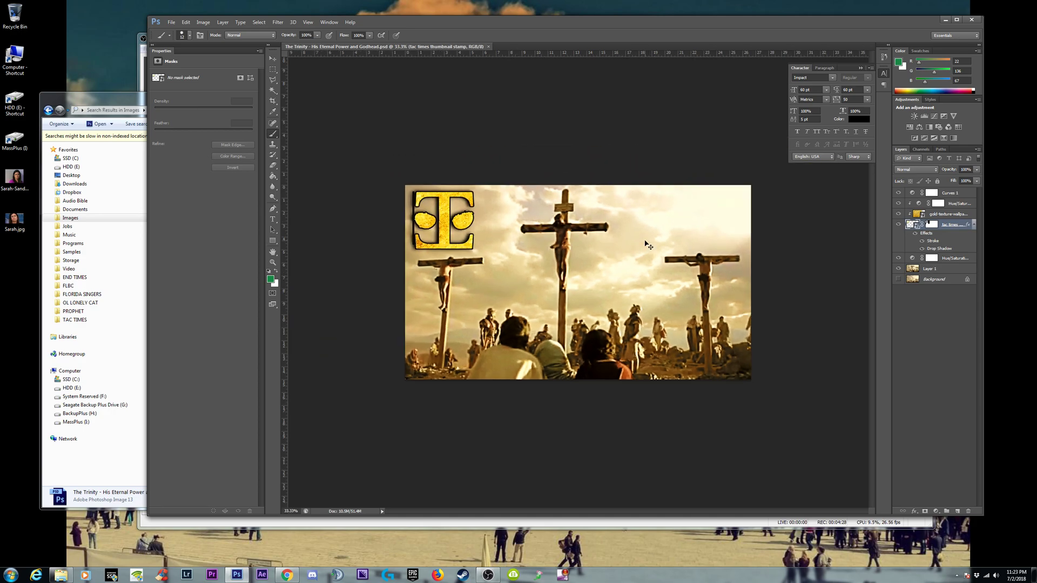
key("ctrl+plus")
key("ctrl+minus")
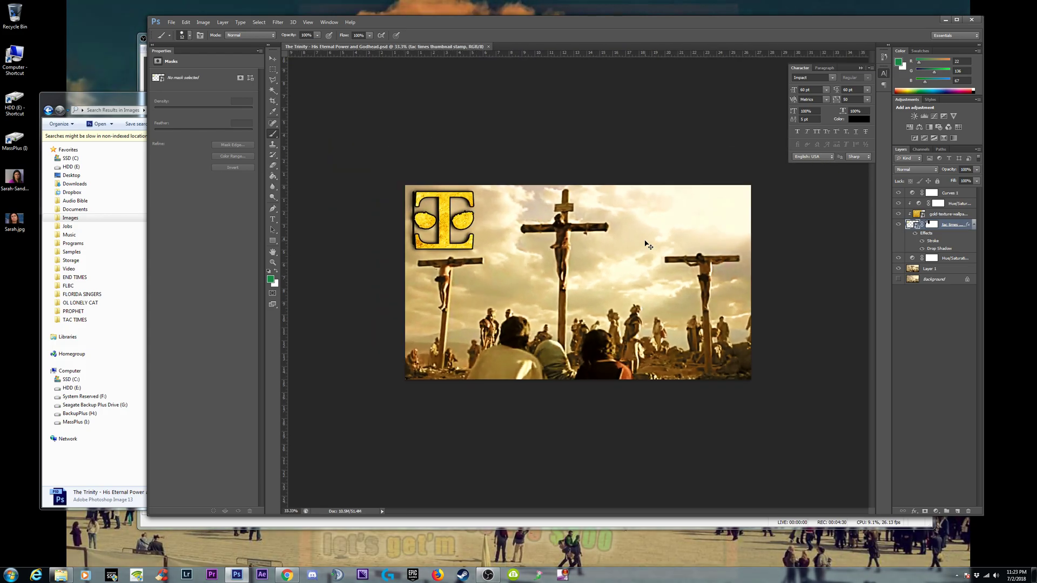
Step: Switch to Chrome, open the TAC TIMES YouTube channel in a new tab, pause its trailer and return to Photoshop
left_click(287, 575)
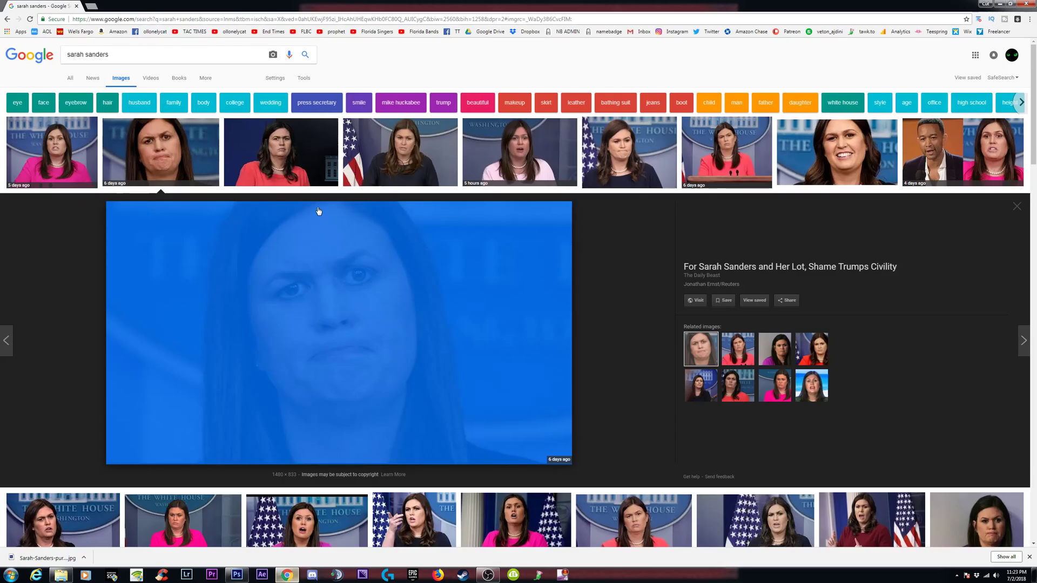
left_click(390, 57)
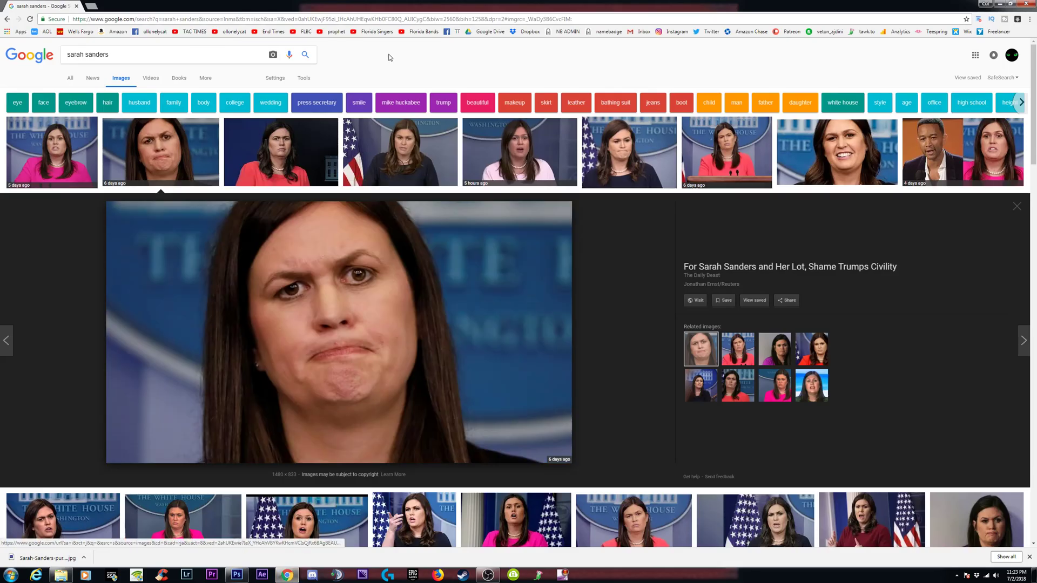
left_click(95, 7)
left_click(193, 30)
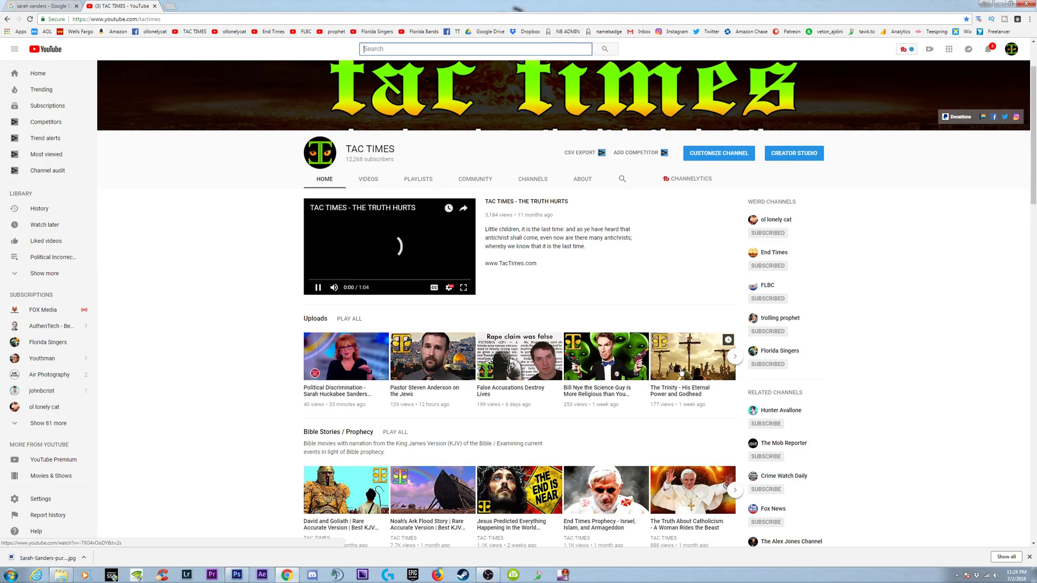
left_click(318, 287)
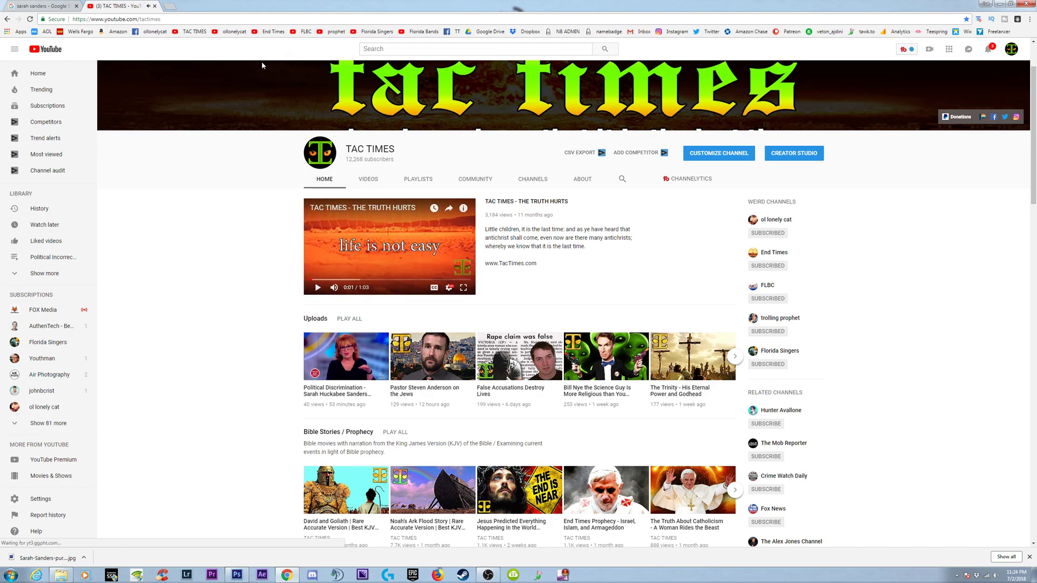
left_click(1000, 4)
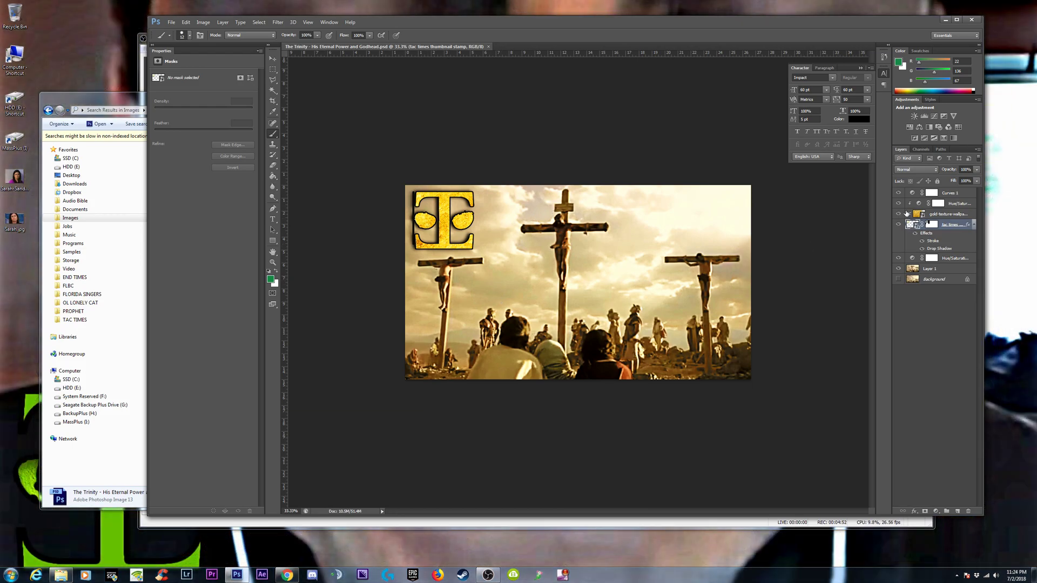
Step: Check the tac times thumbnail stamp layer by toggling its visibility, and turn off its Stroke effect
left_click(898, 225)
left_click(898, 225)
left_click(932, 225)
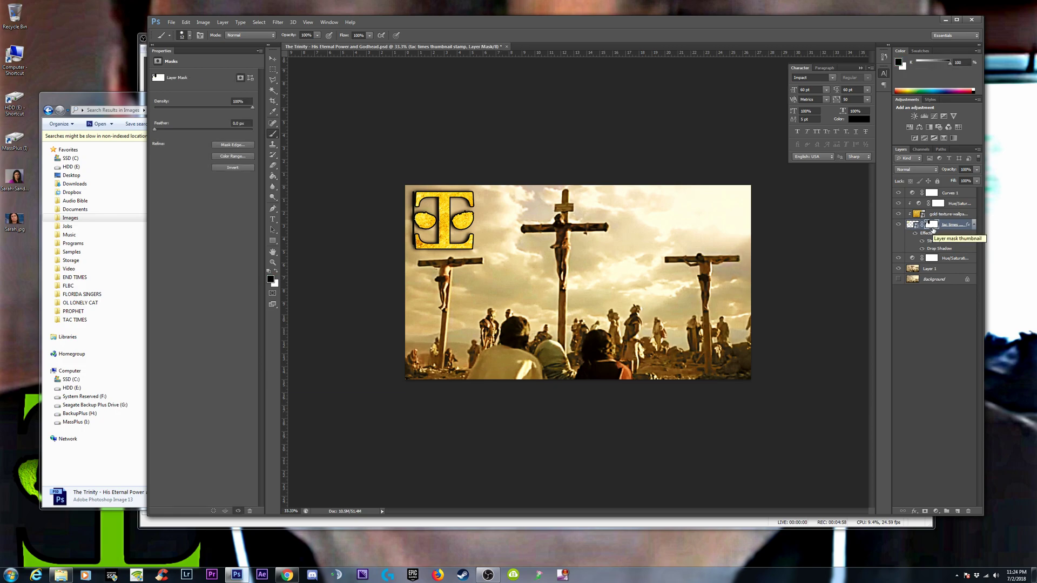
left_click(913, 511)
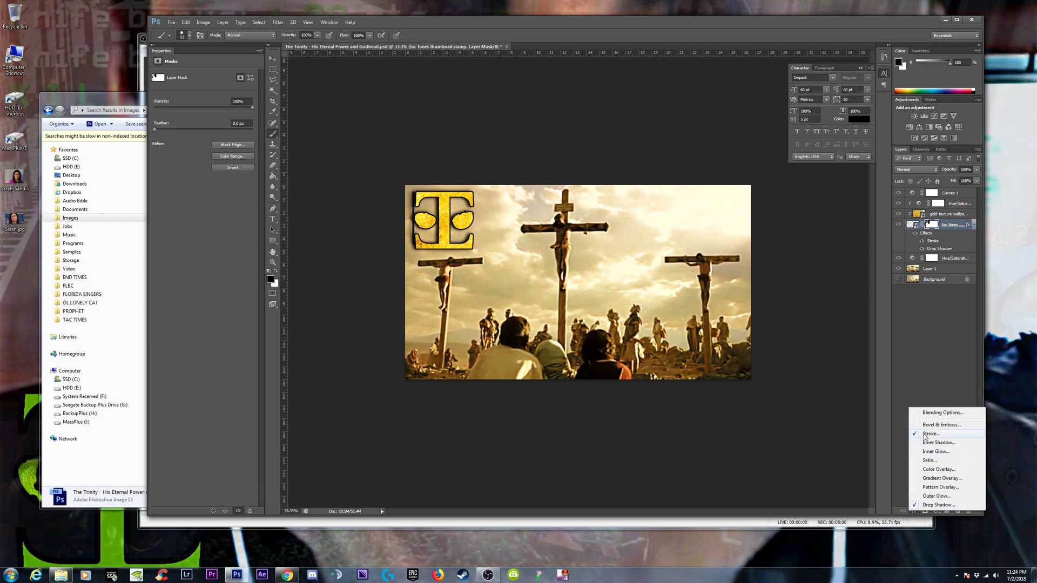
left_click(930, 434)
left_click(743, 328)
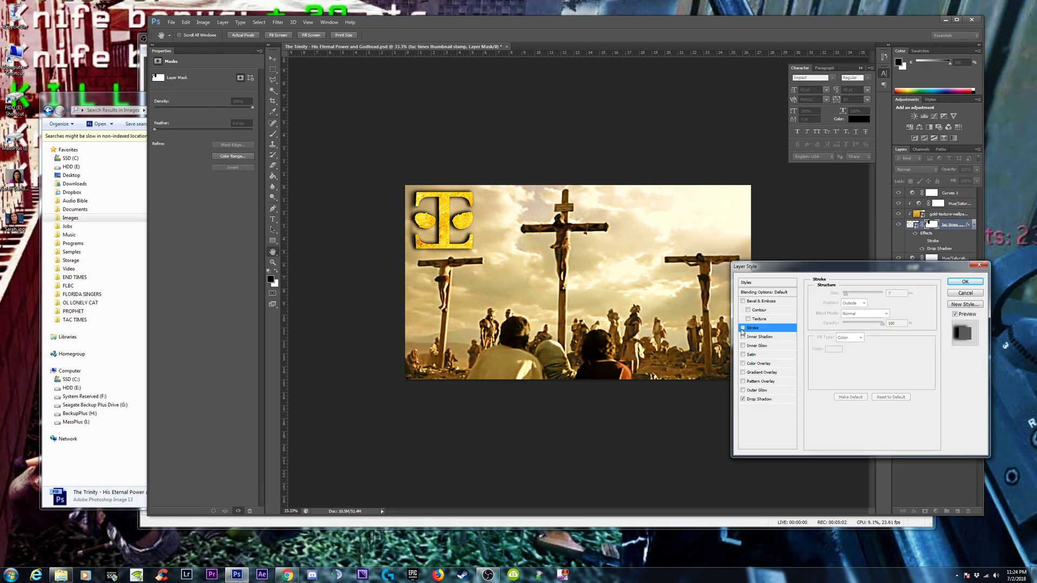
left_click(965, 282)
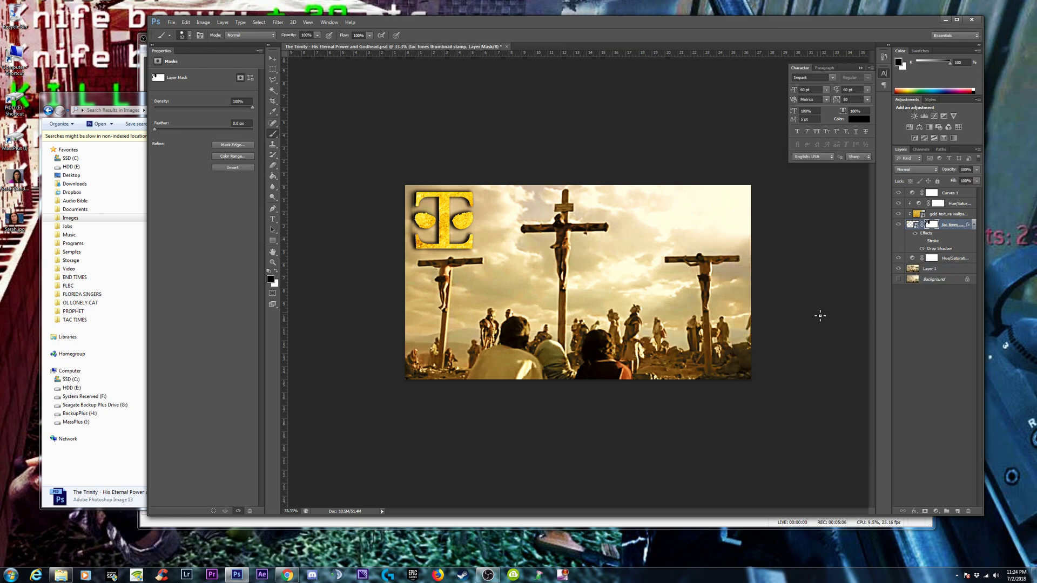
Step: Open a new File Explorer window and search the Images folder for "trinity"
double_click(15, 103)
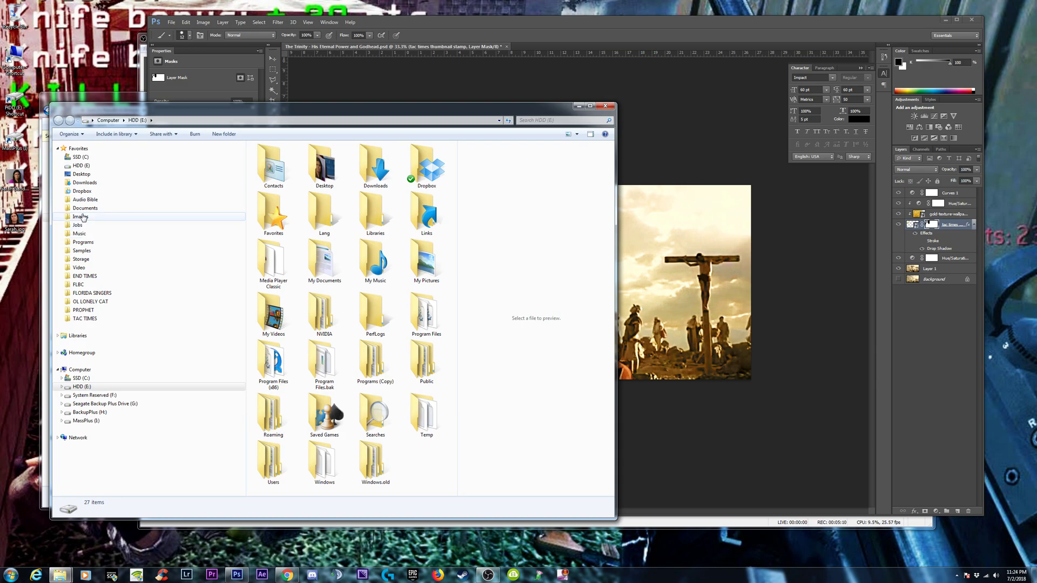
left_click(81, 217)
left_click(529, 120)
type("trinity")
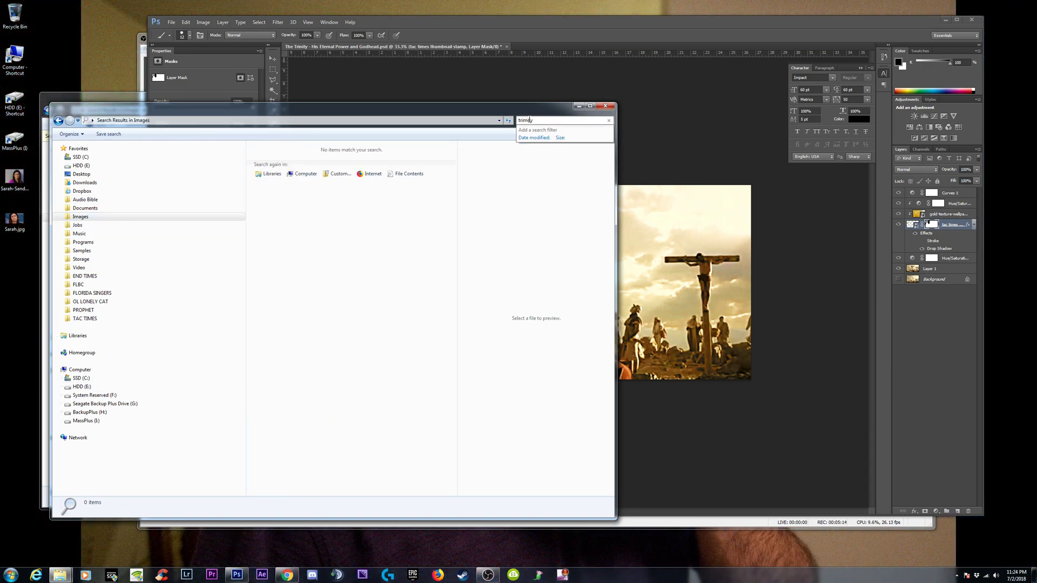
left_click_drag(533, 121, 524, 121)
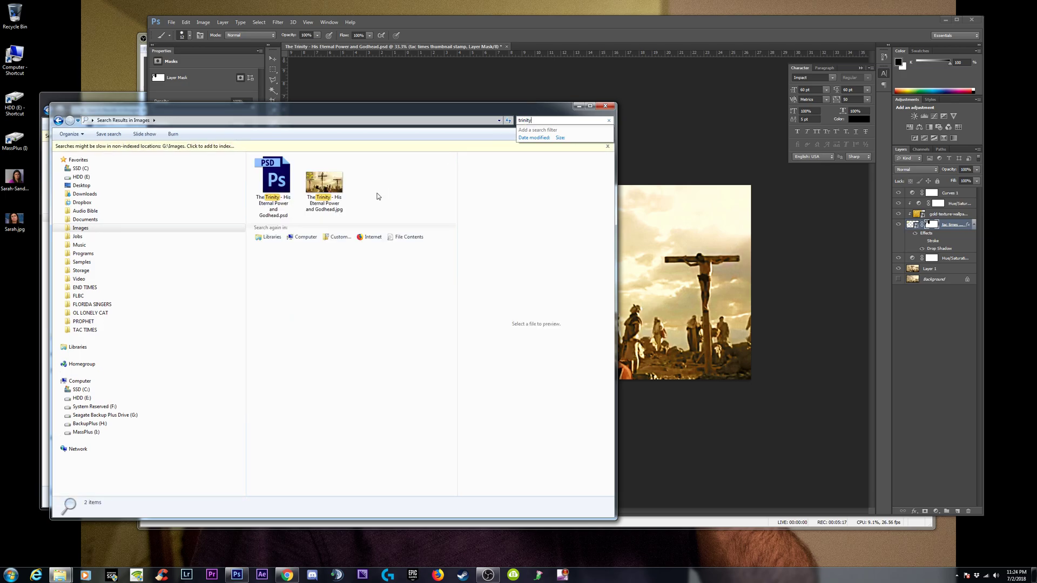
Step: Preview "The Trinity - His Eternal Power and Godhead.jpg" in the photo viewer, and close the viewer and the search results window
left_click(324, 187)
right_click(326, 187)
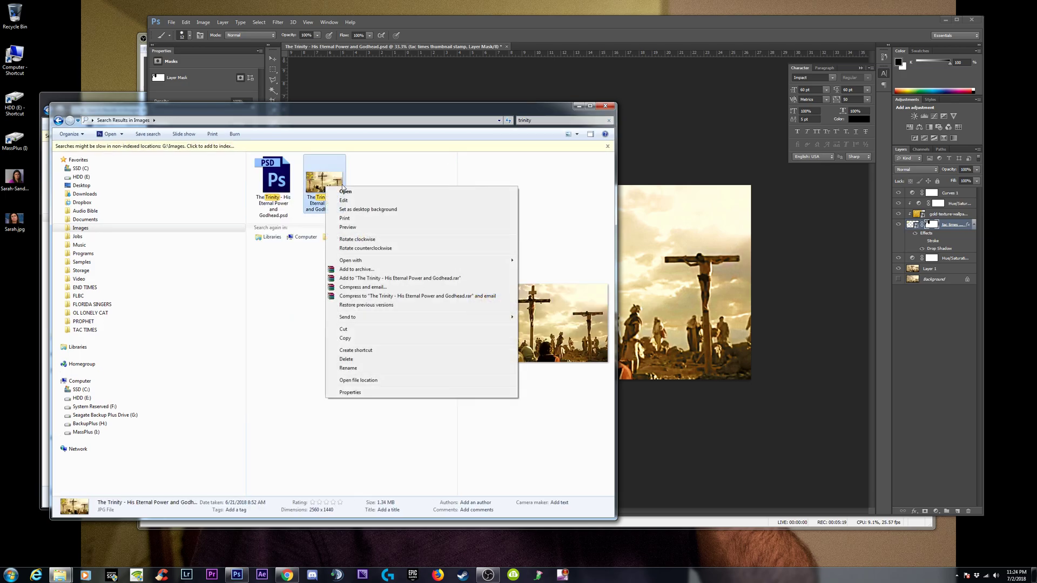
left_click(356, 227)
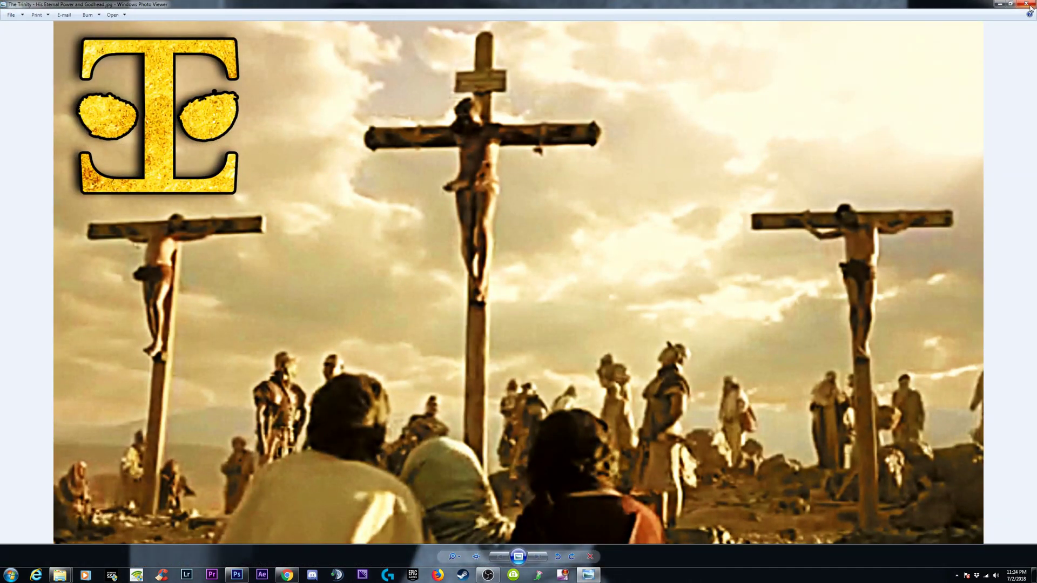
left_click(1028, 5)
left_click(606, 106)
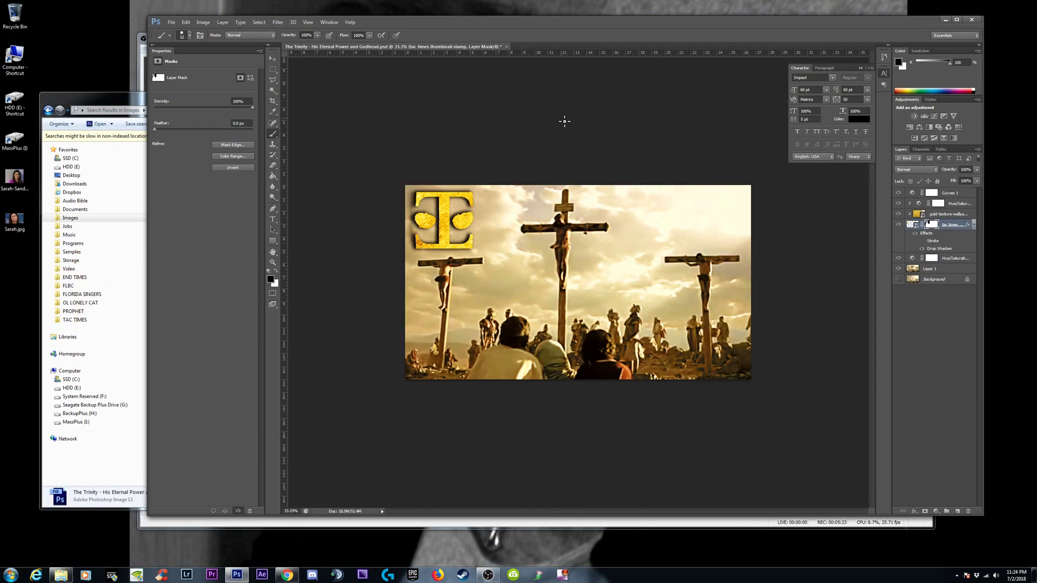
Step: Save the current thumbnail document, and check its PSD and JPG files in the Images search results window
left_click(171, 22)
left_click(180, 114)
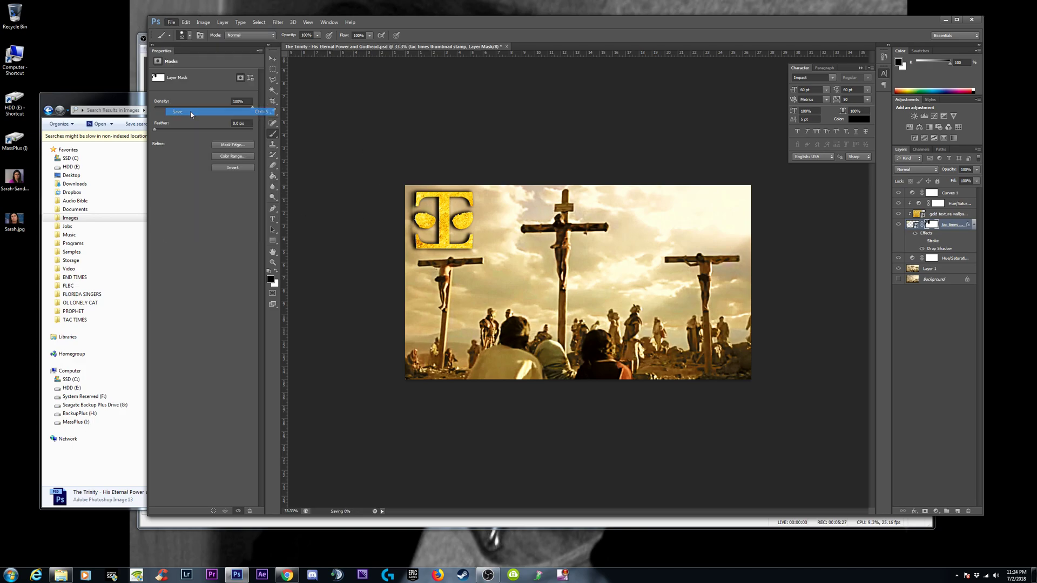
left_click_drag(129, 103, 115, 134)
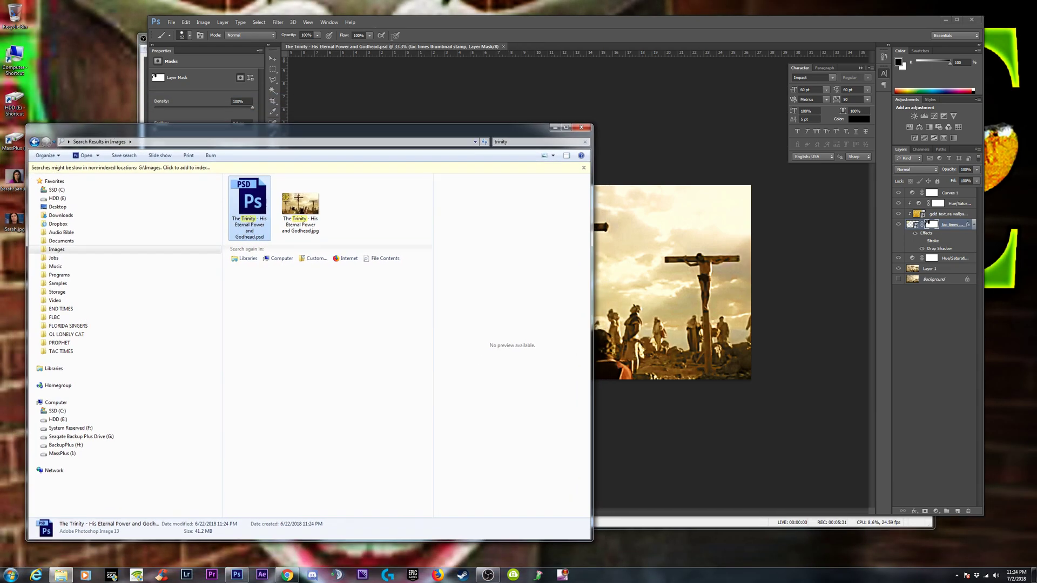
left_click(163, 86)
Step: Begin saving the document under a new name, and copy the full title of the "Political Discrimination" video from the TAC TIMES channel in Chrome
left_click(171, 22)
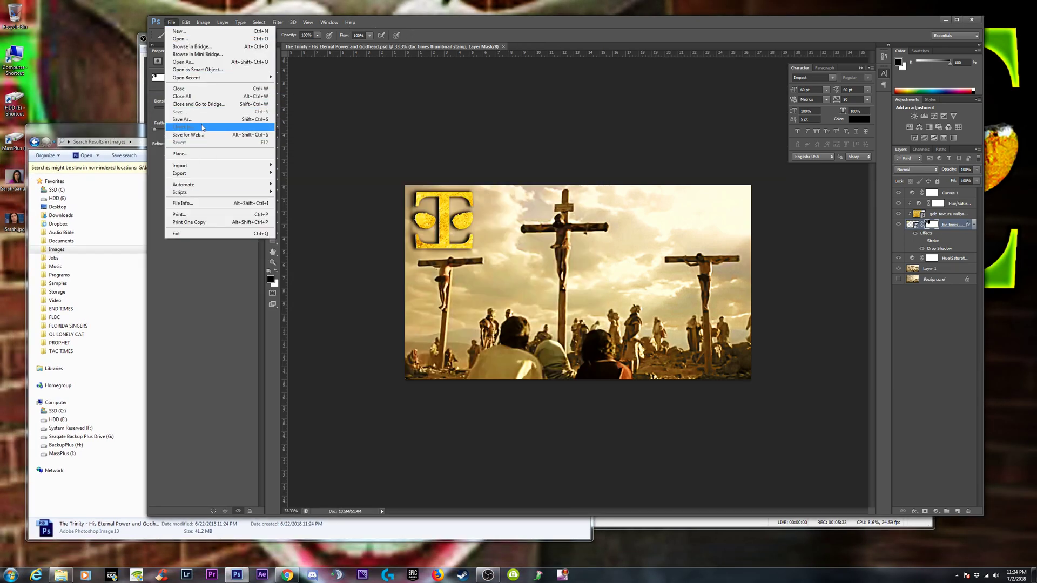
left_click(195, 119)
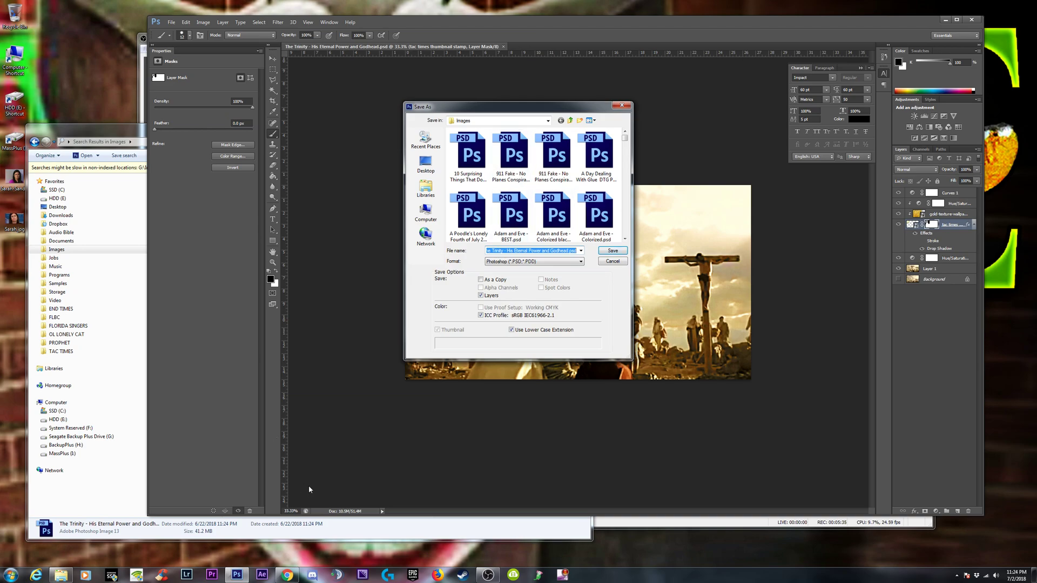
left_click(286, 575)
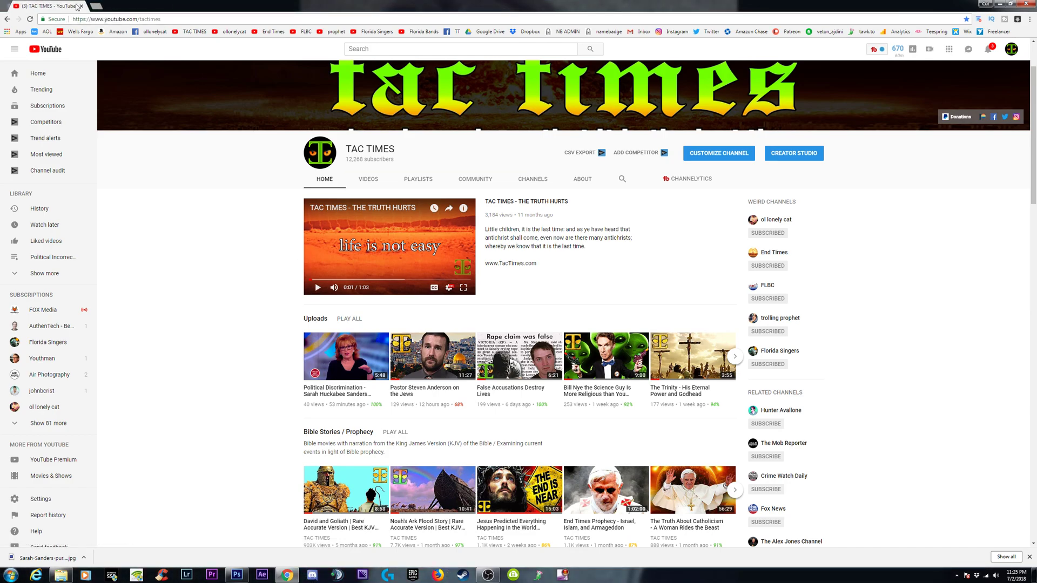
left_click(348, 394)
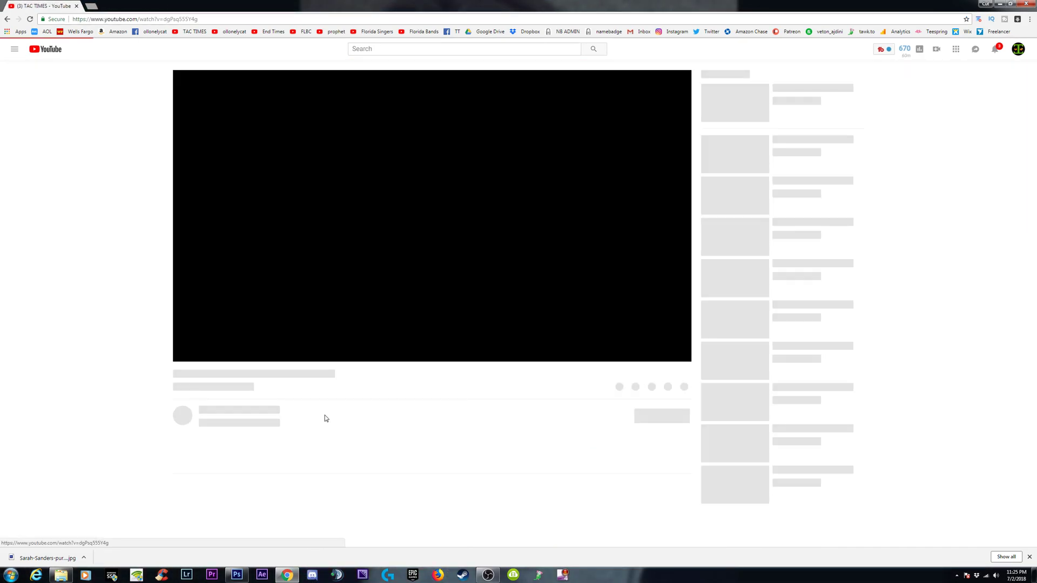
left_click(183, 354)
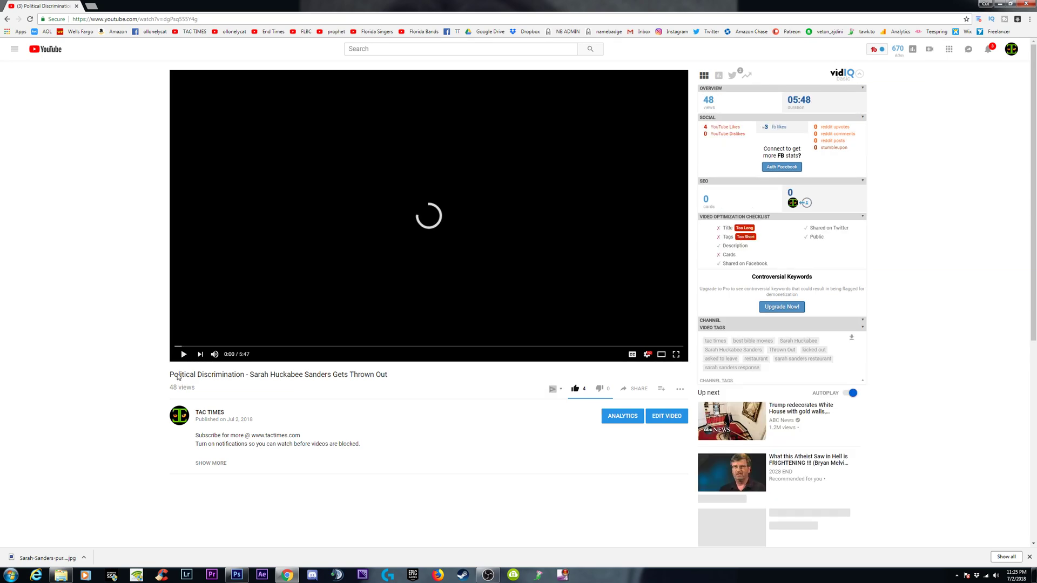
left_click_drag(170, 374, 398, 377)
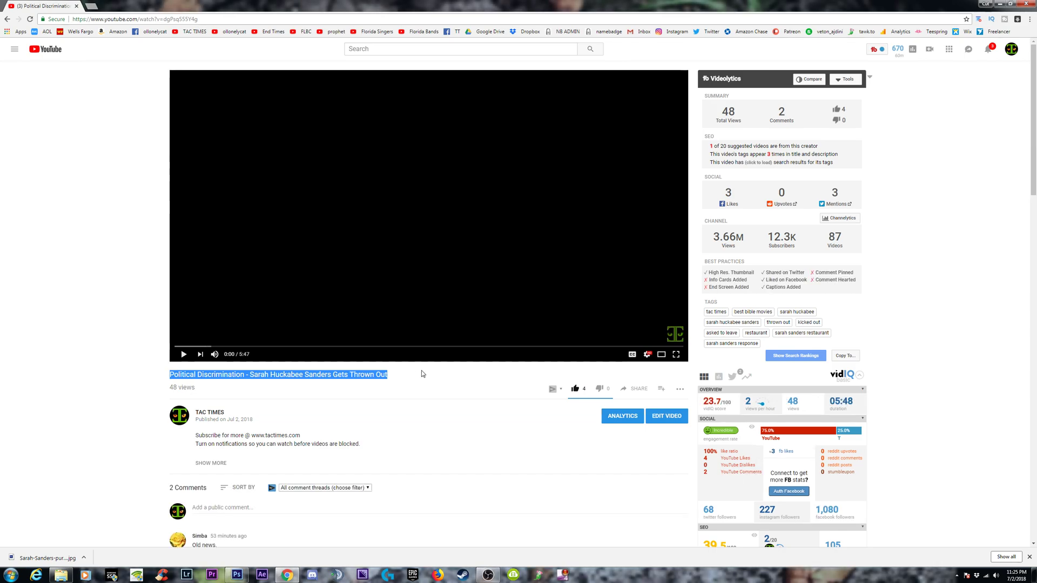
left_click(999, 6)
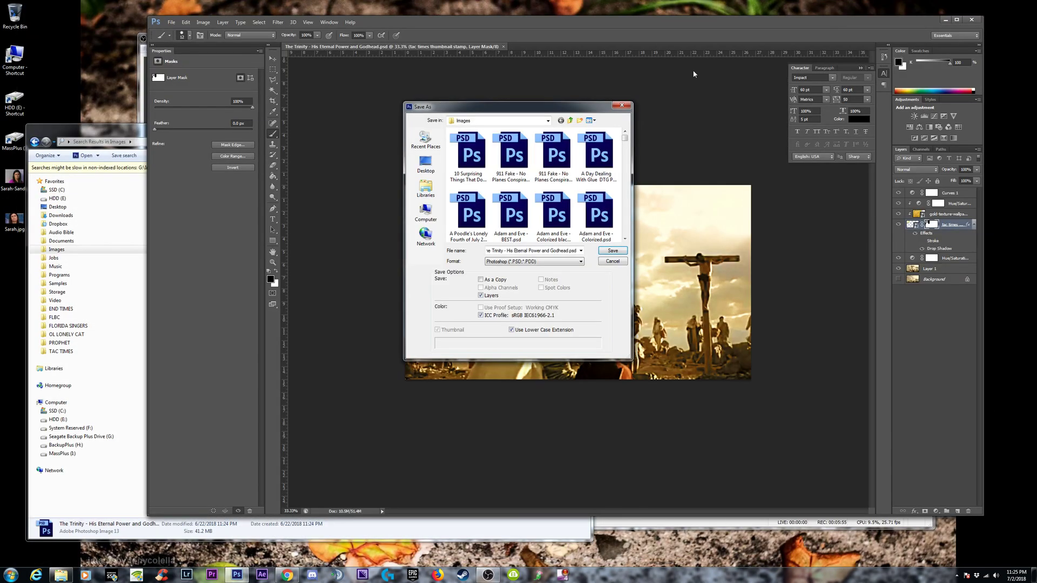
Step: Save the document in Photoshop format as "Political Discrimination - Sarah Huckabee Sanders Gets Thrown Out" in the Images folder with maximized compatibility
left_click(543, 265)
left_click(559, 261)
type("n - Sarah Huckabee Sanders Gets Thrown Out")
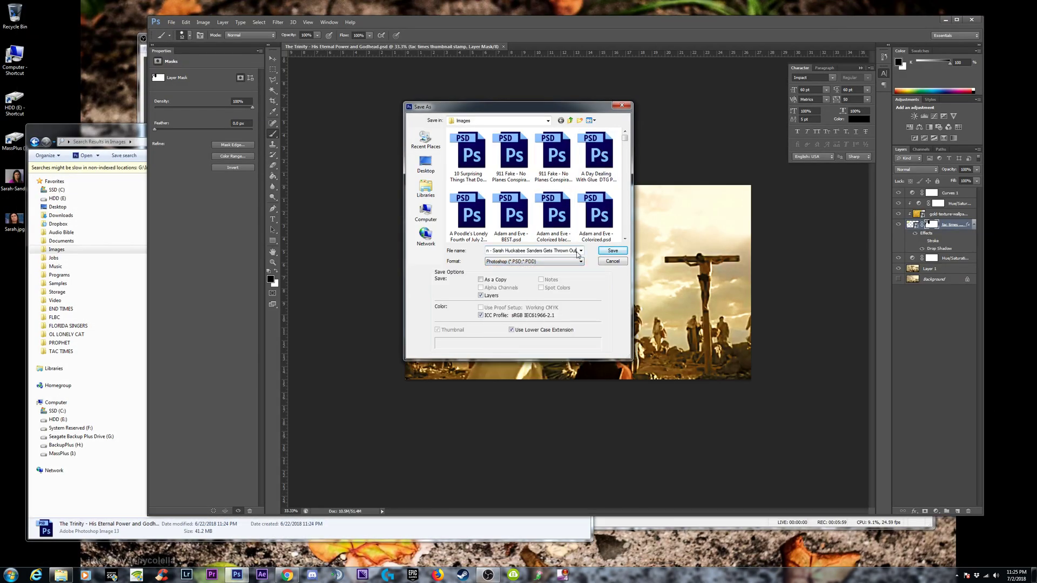
left_click(614, 252)
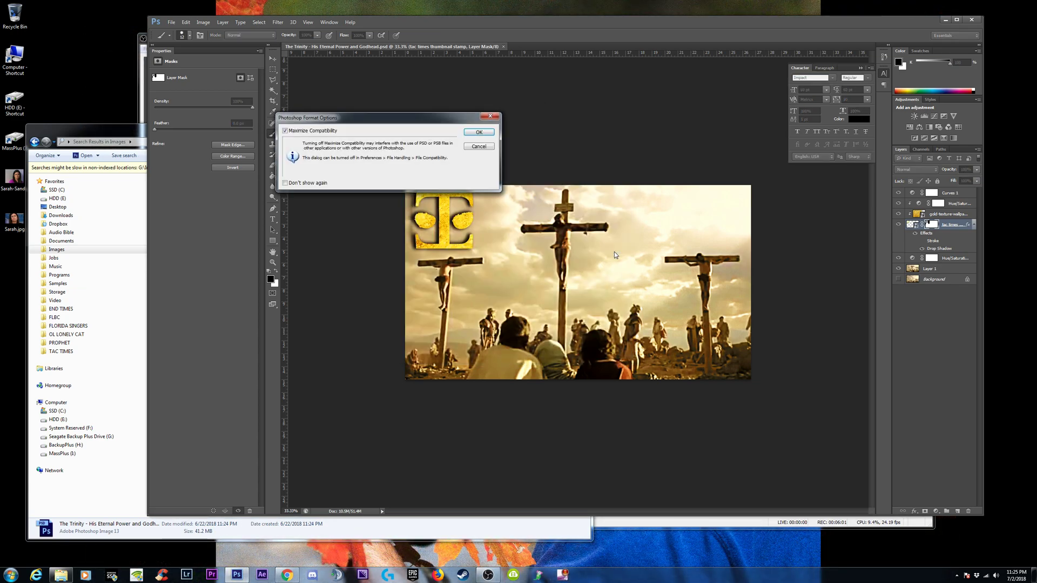
left_click(479, 133)
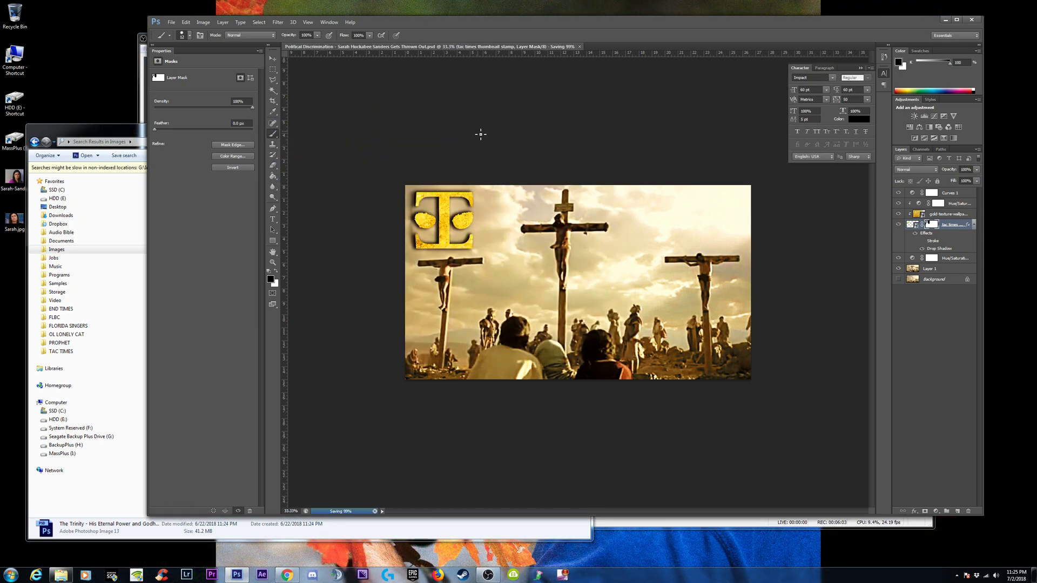
Step: Place the Sarah-Sanders-pursed-lips photo from the desktop into the document and move its layer above the gold texture layer
left_click(957, 20)
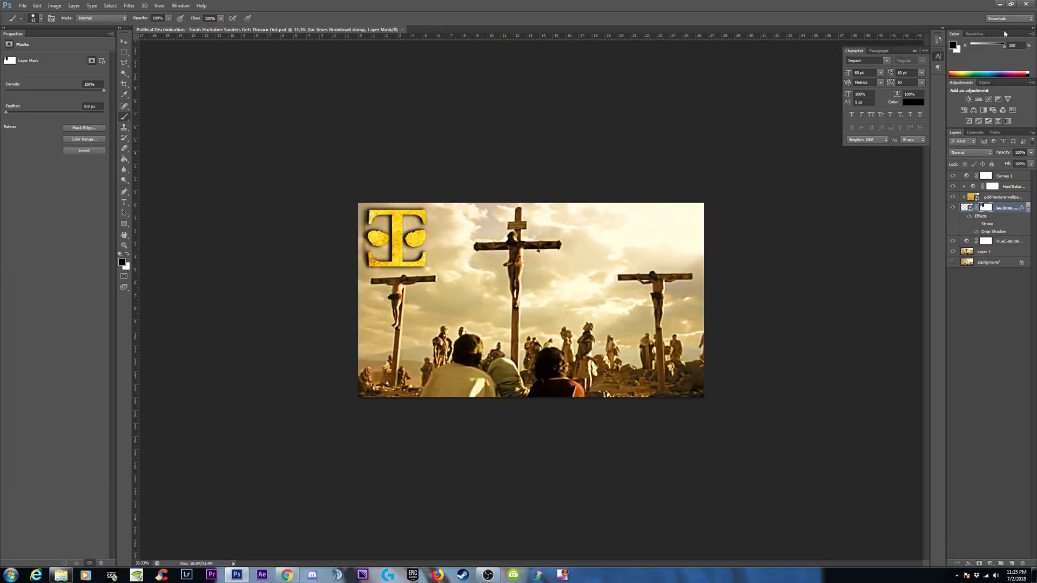
left_click(1011, 4)
left_click_drag(14, 178, 496, 264)
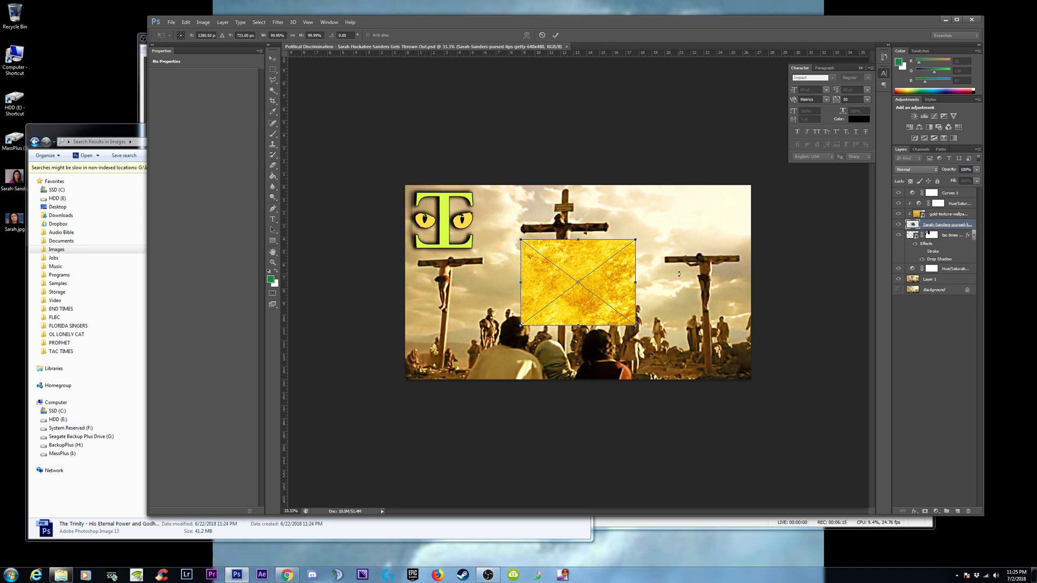
key("Return")
left_click_drag(783, 44, 706, 44)
left_click_drag(865, 225, 863, 210)
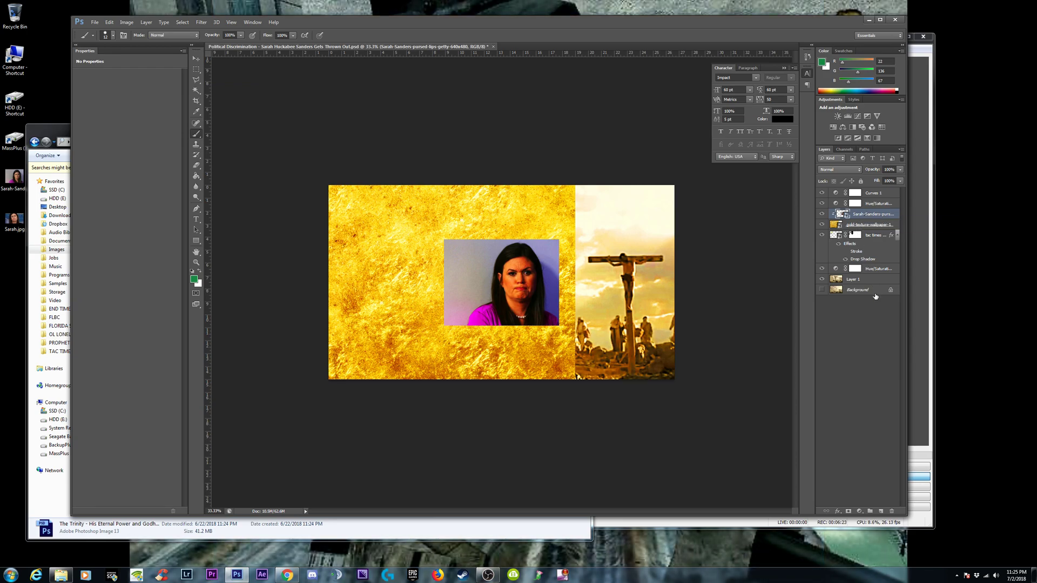
Step: Delete Layer 1, the upper Hue/Saturation adjustment layer and the Curves 1 layer
left_click(864, 280)
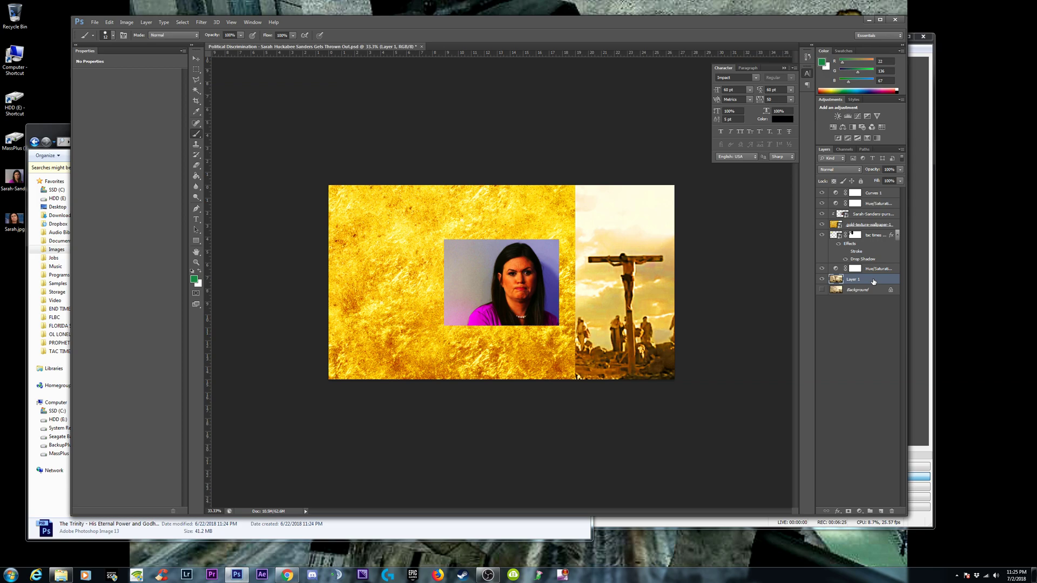
key("Delete")
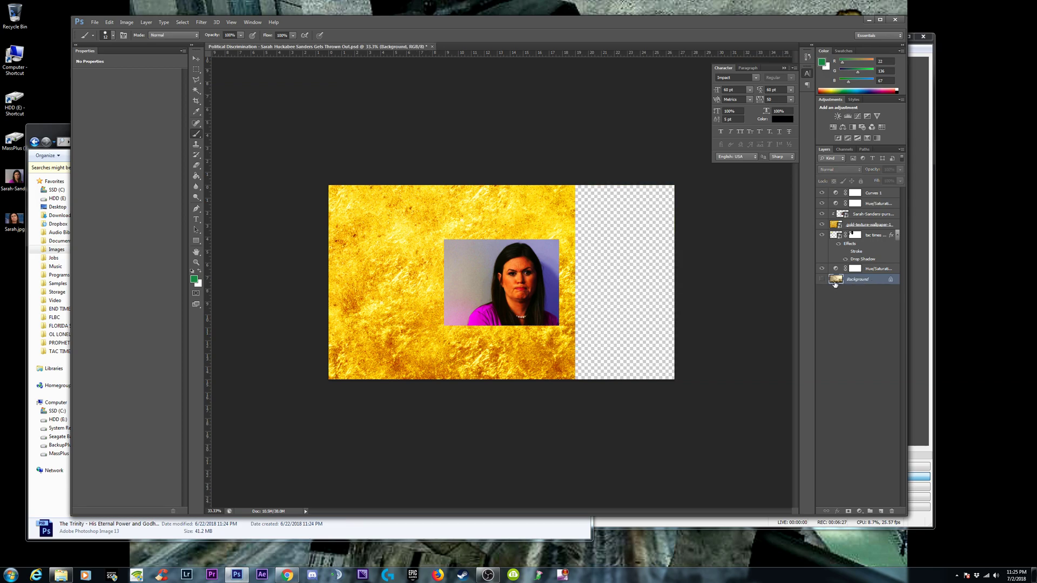
left_click(876, 203)
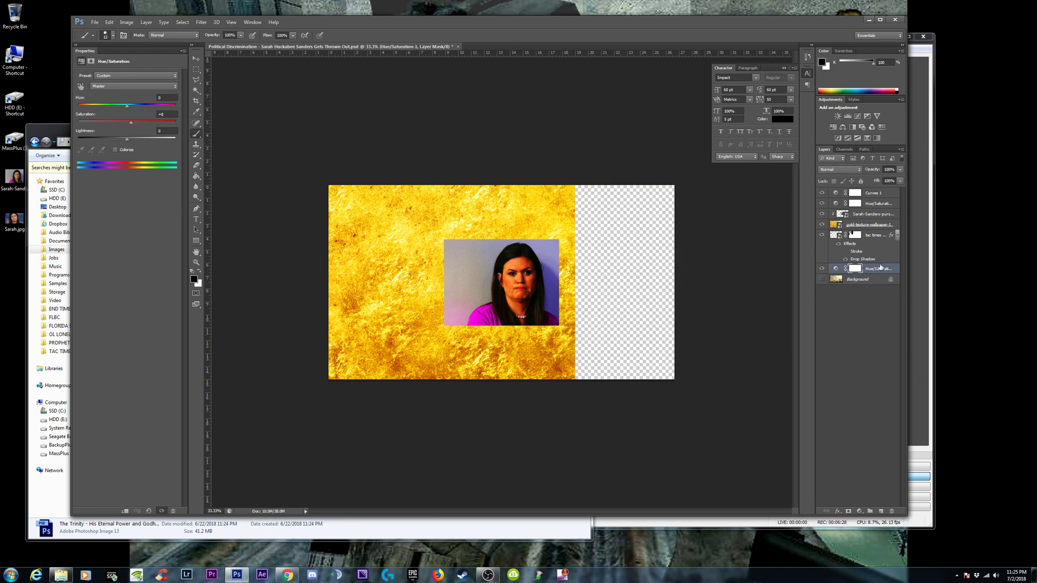
key("Delete")
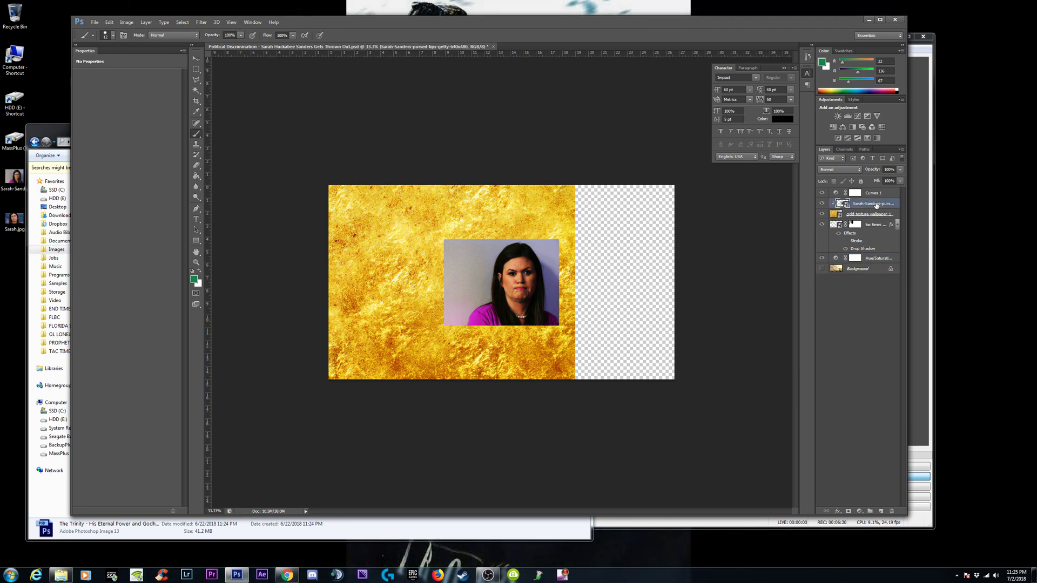
left_click(872, 193)
key("Delete")
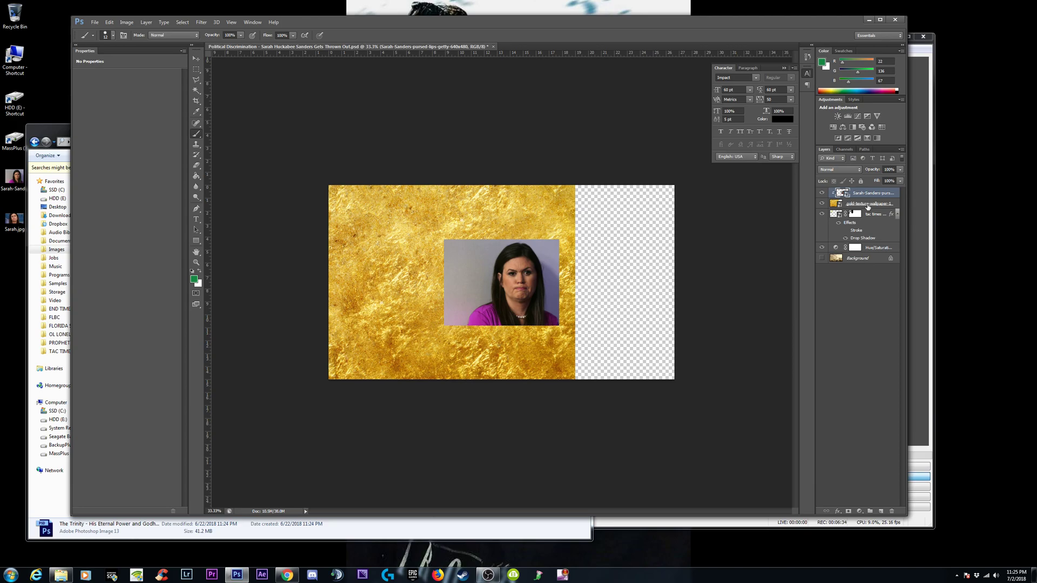
Step: Enlarge the Sarah-Sanders-pursed-lips photo to about 167% and align it with the canvas's upper-left corner
left_click(867, 205)
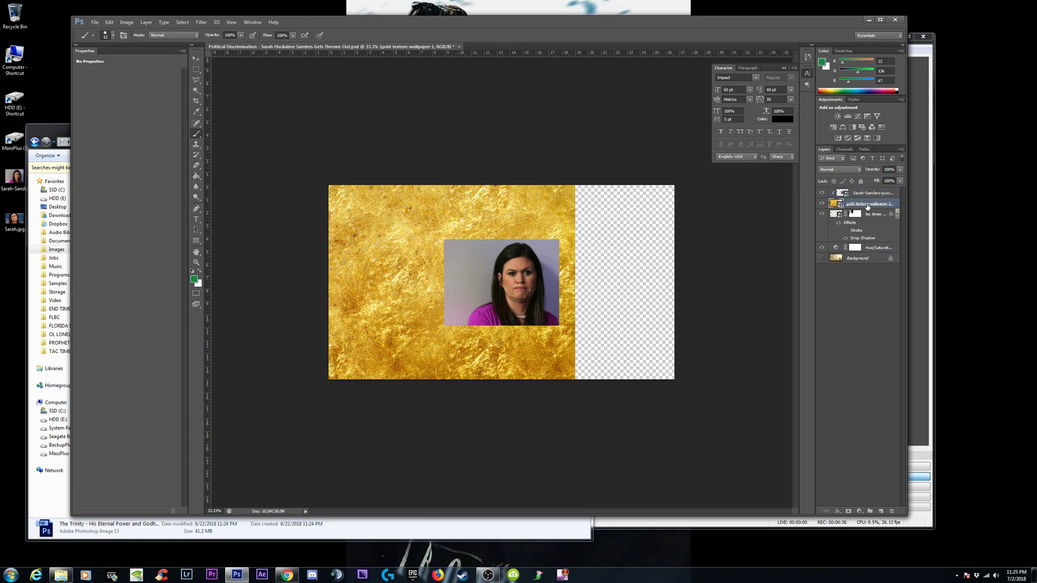
left_click(863, 193)
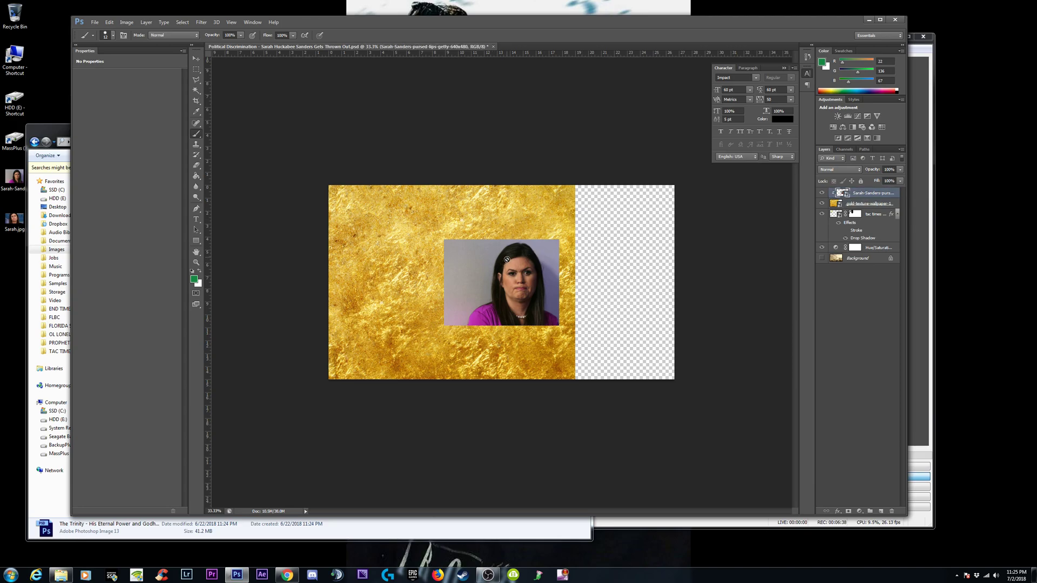
left_click(195, 59)
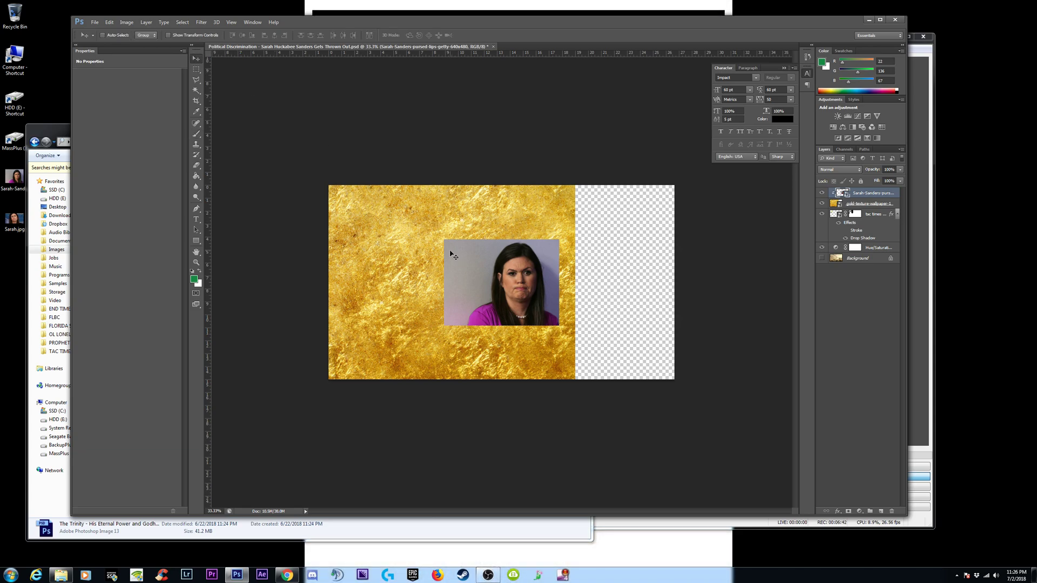
key("ctrl+t")
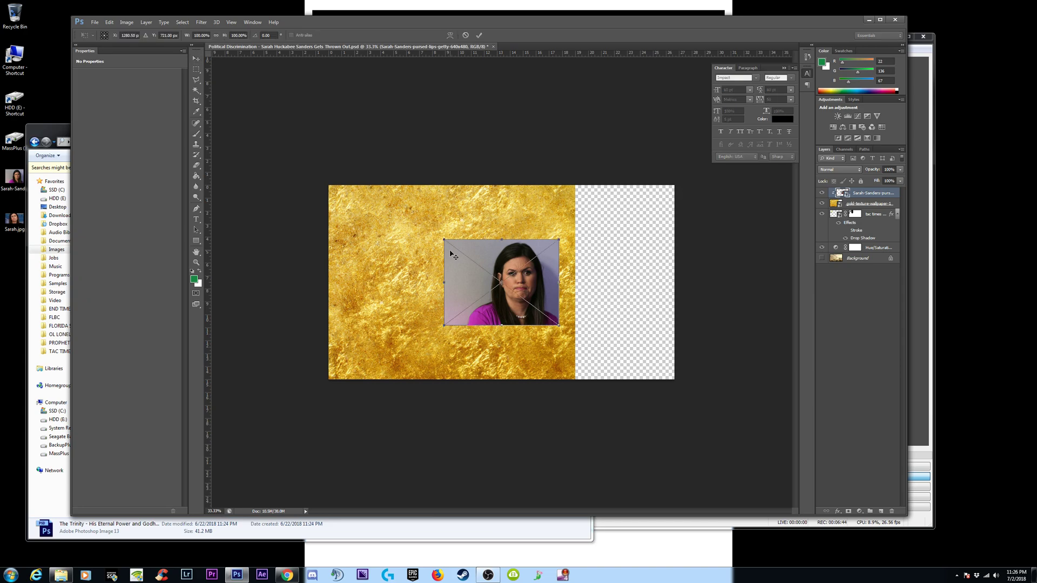
left_click_drag(558, 326, 638, 377)
left_click_drag(517, 282, 401, 222)
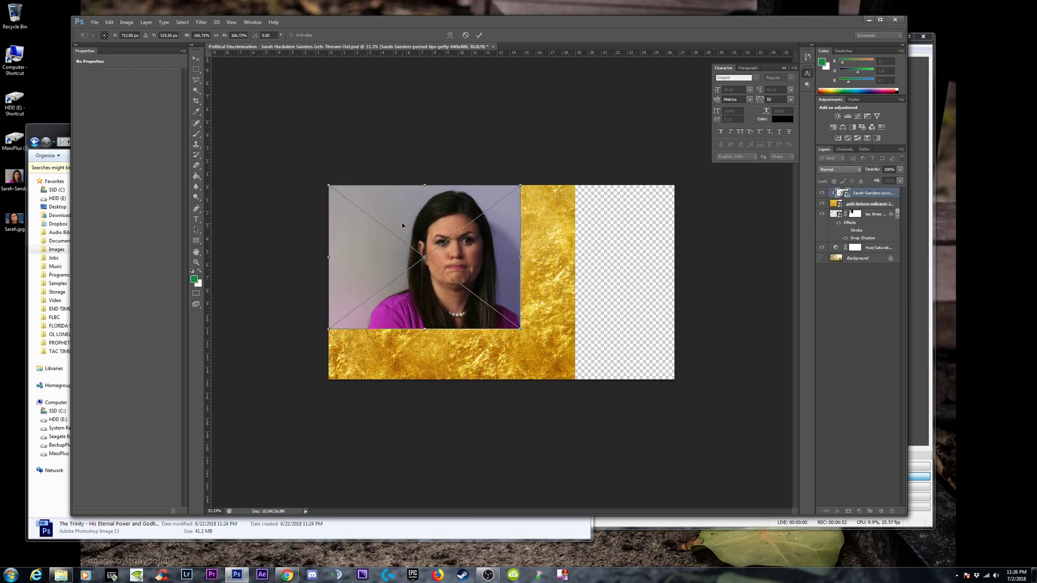
key("Return")
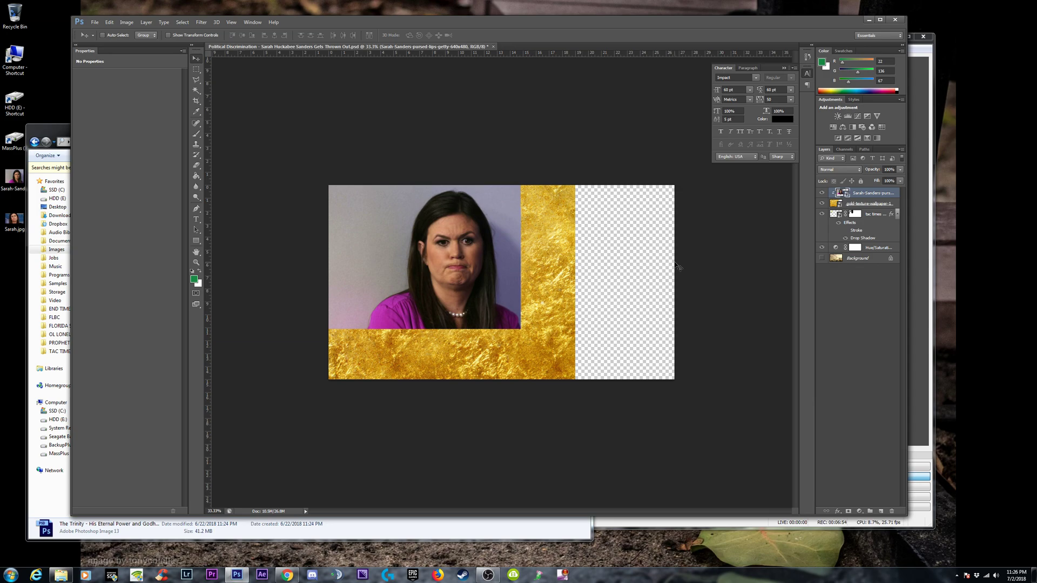
Step: Delete the gold texture layer and move the tac times thumbnail stamp layer above the portrait photo
left_click(868, 204)
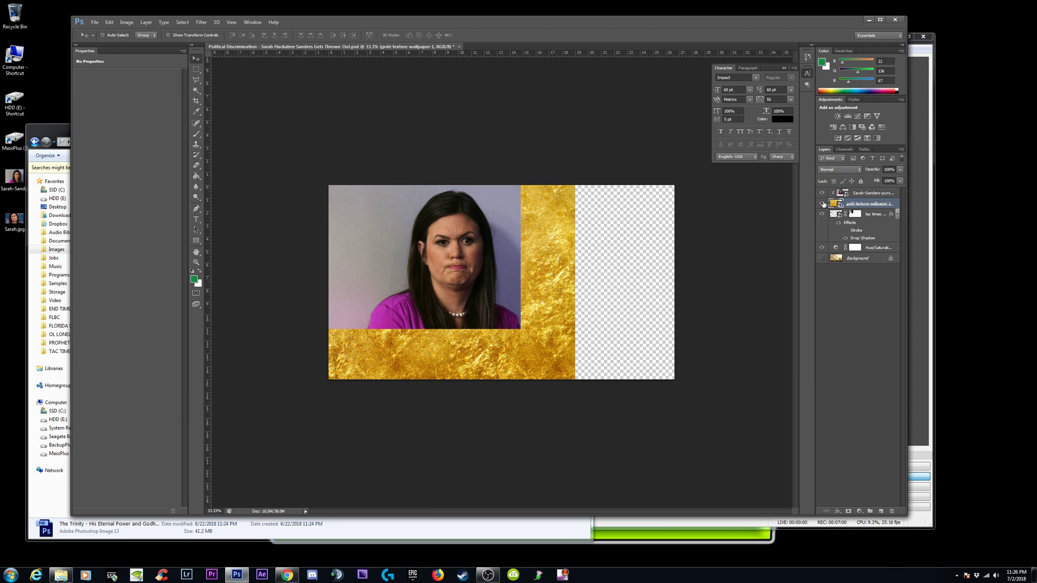
key("Delete")
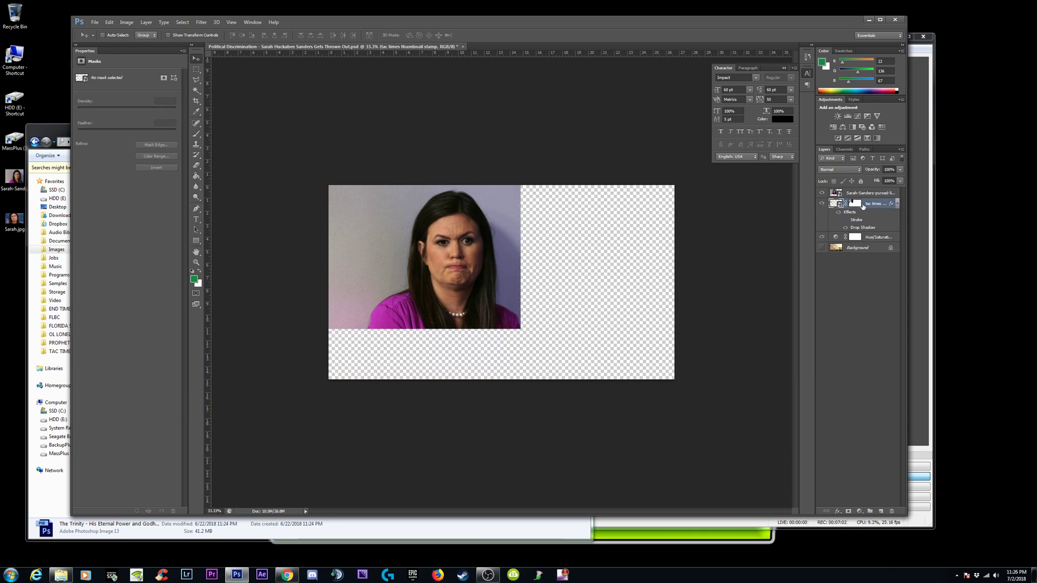
left_click_drag(836, 204, 835, 194)
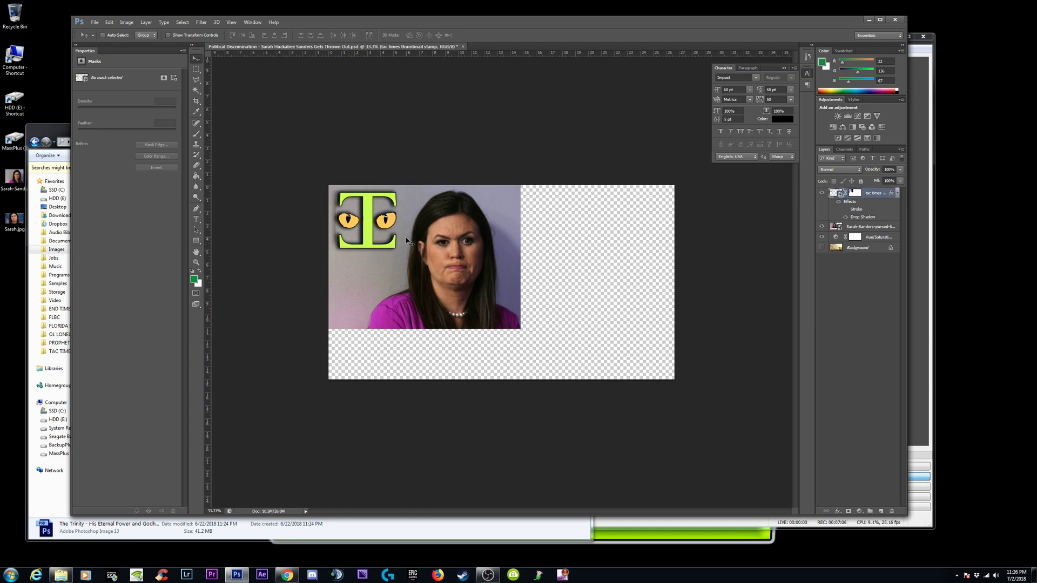
Step: Delete the Sarah-Sanders-pursed-lips photo layer and place Sarah.jpg from the desktop beneath the stamp layer
left_click(862, 229)
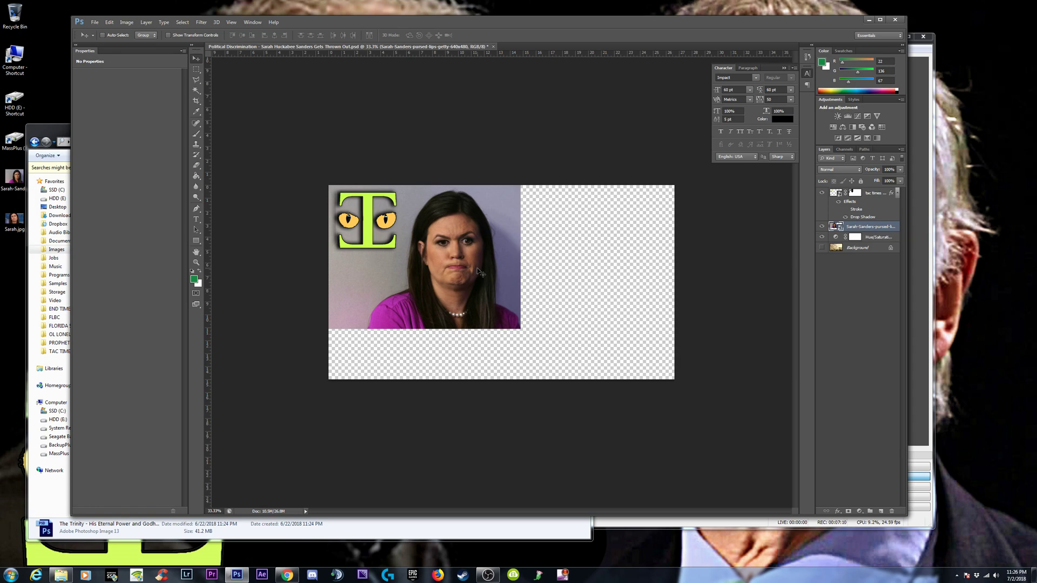
left_click_drag(465, 268, 539, 290)
key("Delete")
mouse_move(9, 174)
left_mouse_down()
mouse_move(194, 278)
mouse_move(534, 281)
mouse_move(484, 280)
mouse_move(116, 183)
mouse_move(11, 178)
left_mouse_up()
left_click_drag(12, 219, 486, 274)
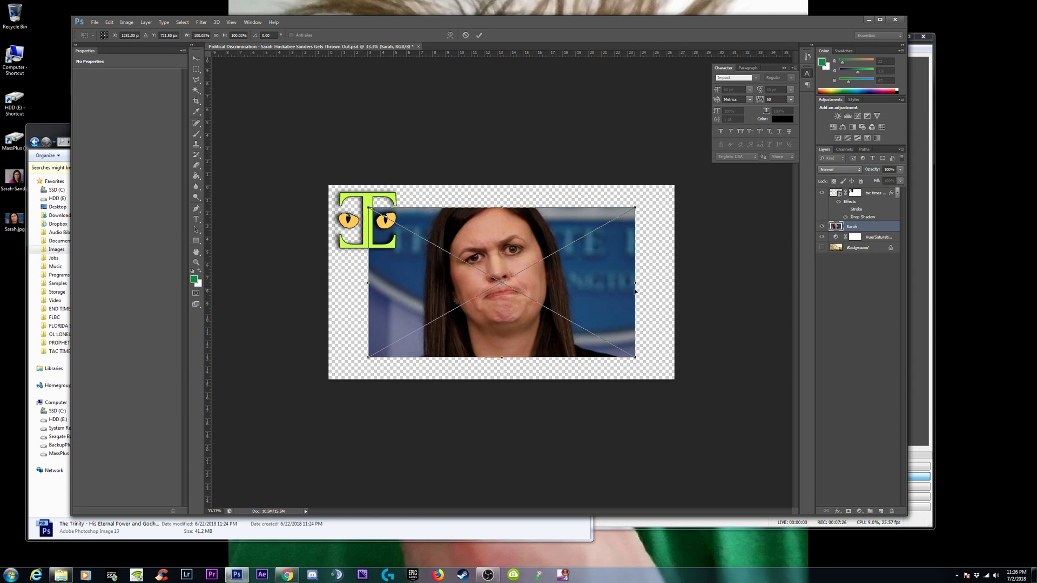
Step: Enlarge the placed Sarah photo to about 117% and maximize the Photoshop window
left_click_drag(635, 357, 680, 383)
key("ctrl+plus")
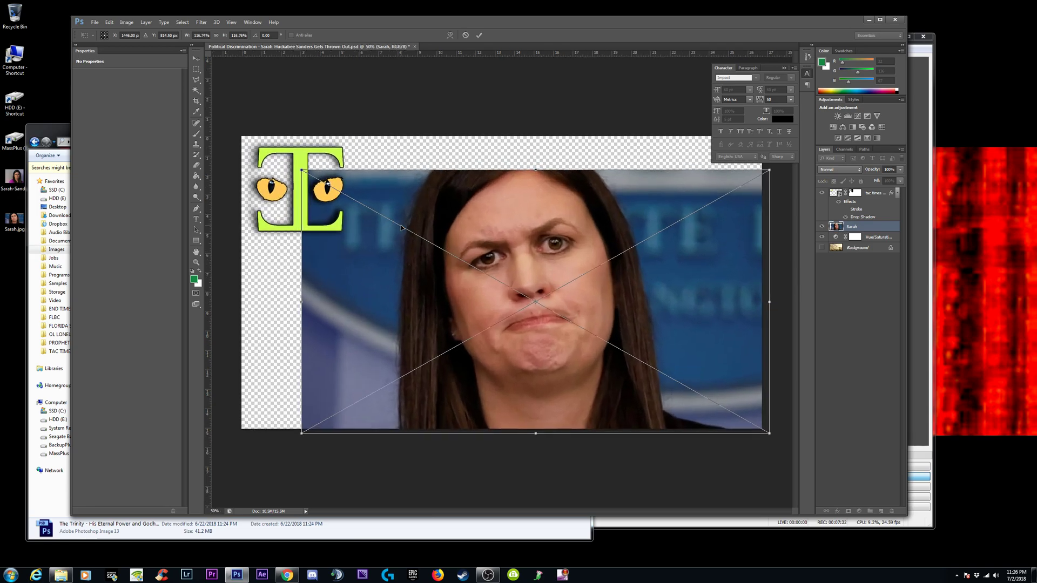
key("ctrl+plus")
key("ctrl+minus")
key("ctrl+minus")
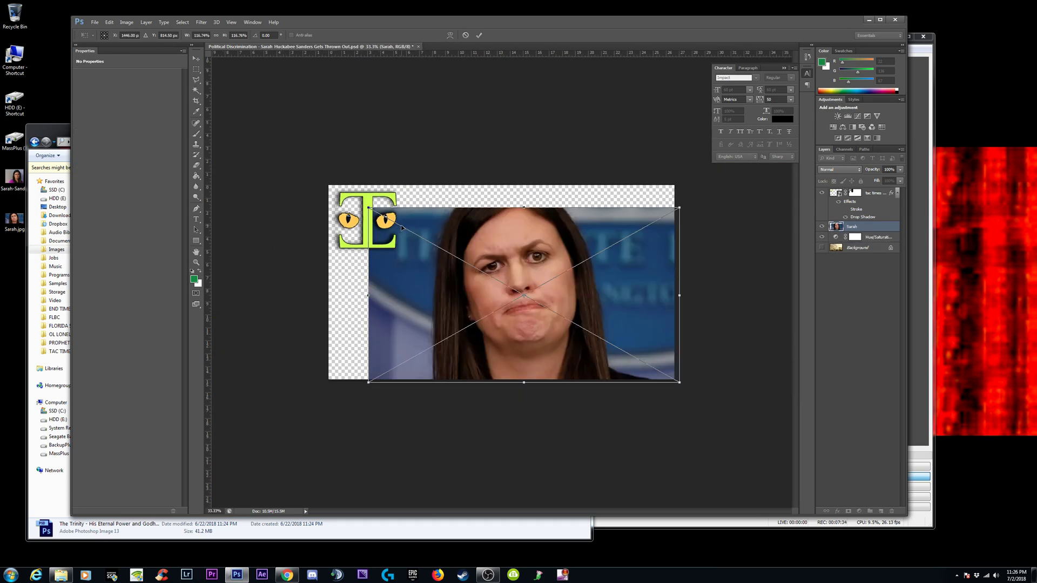
key("ctrl+minus")
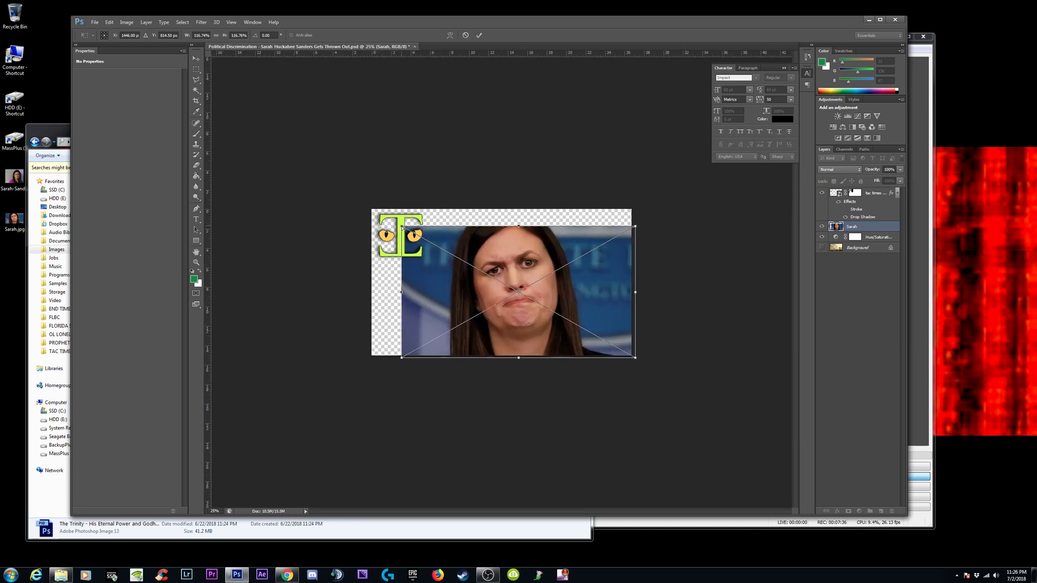
key("ctrl+plus")
key("ctrl+plus")
left_click(880, 19)
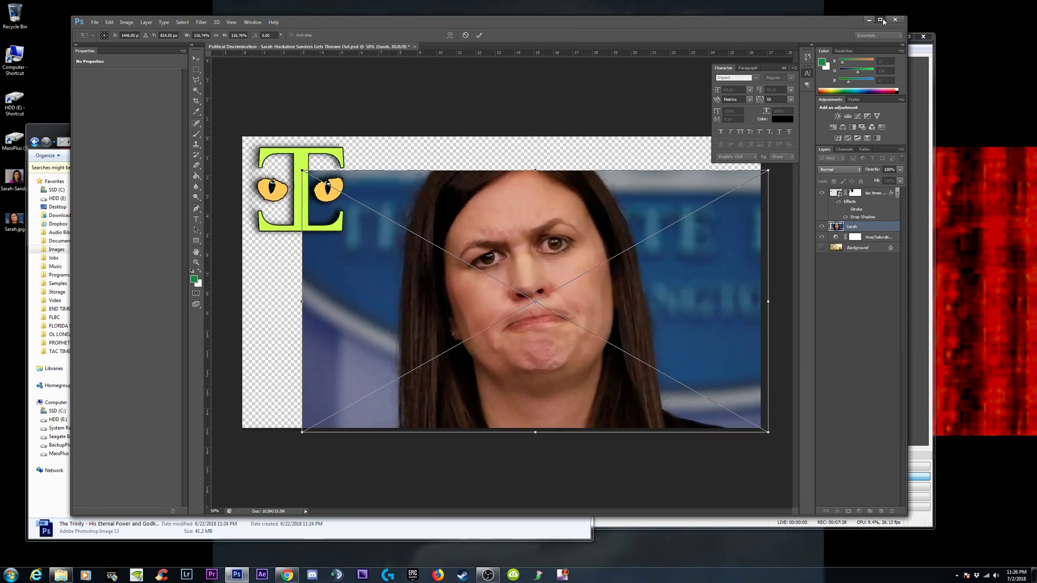
key("ctrl+plus")
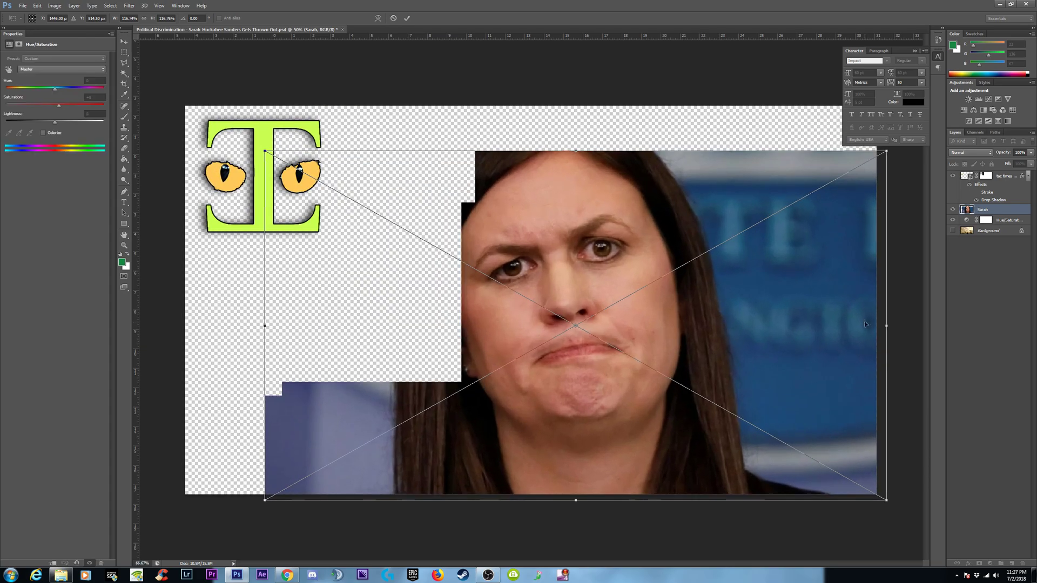
Step: Align the Sarah photo with the canvas's upper-left corner, enlarge it to about 133% to cover the canvas, and commit the transform
left_click_drag(562, 276, 489, 225)
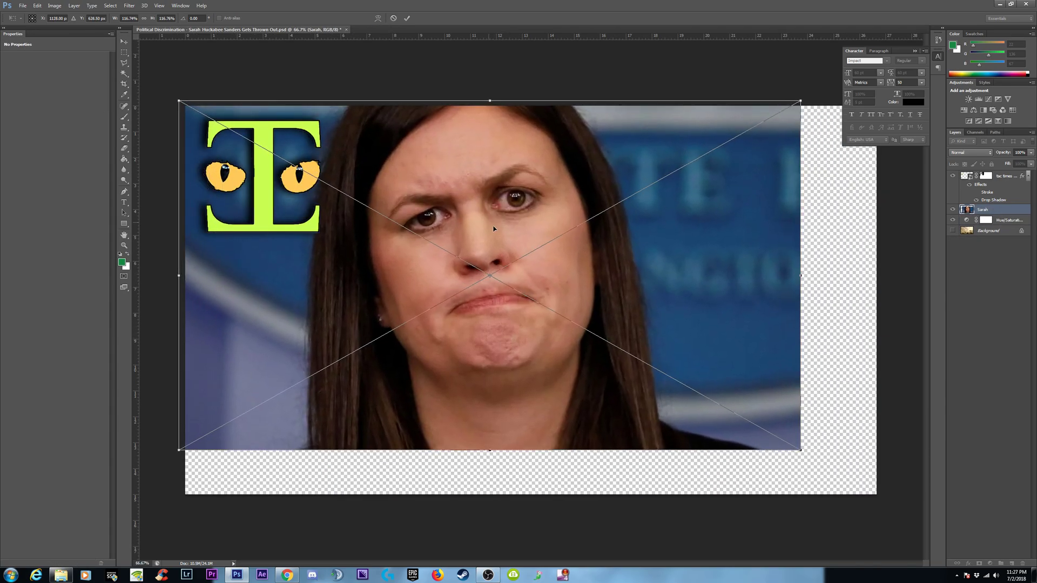
left_click_drag(802, 451, 887, 498)
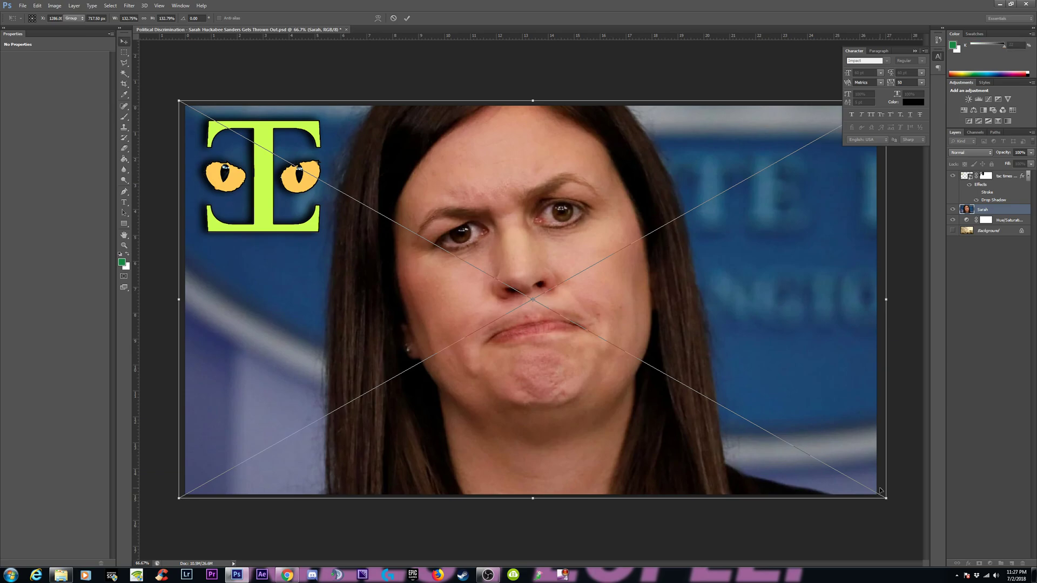
key("Return")
key("ctrl+minus")
key("ctrl+minus")
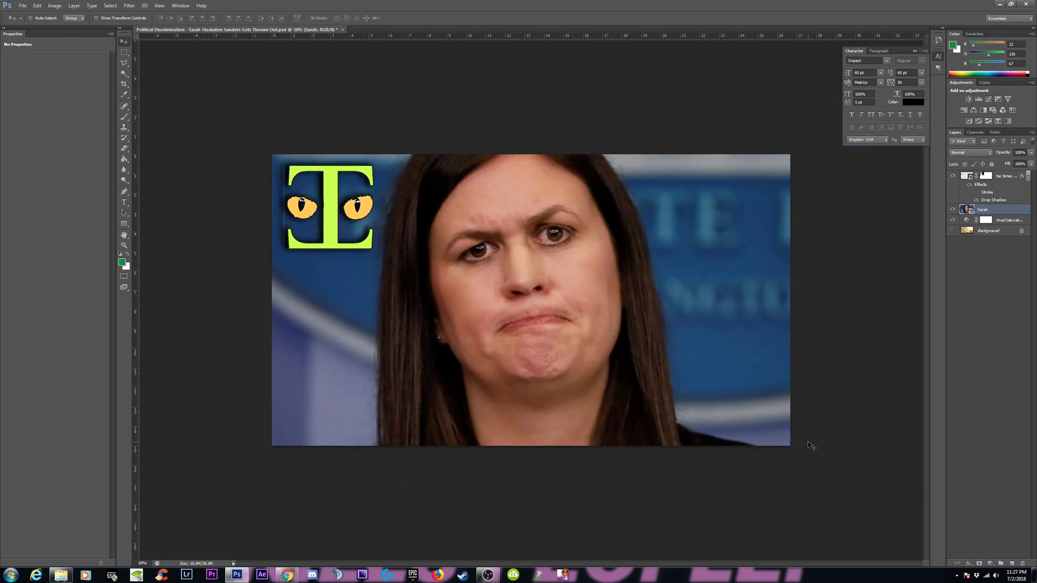
Step: Turn off the drop shadow effect on the tac times thumbnail stamp layer
key("ctrl+plus")
left_click(963, 175)
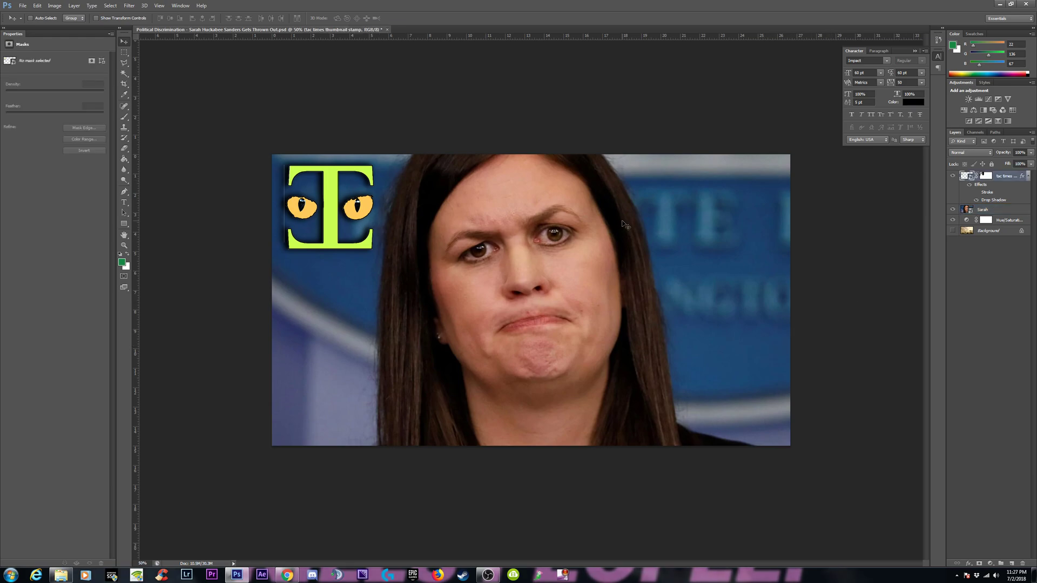
key("ctrl+plus")
key("ctrl+minus")
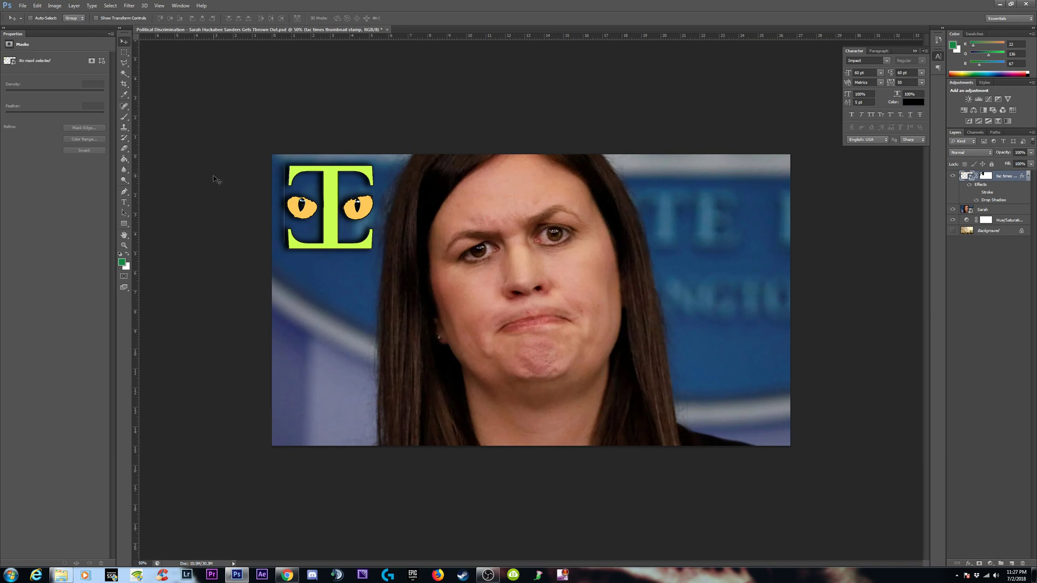
key("ctrl+minus")
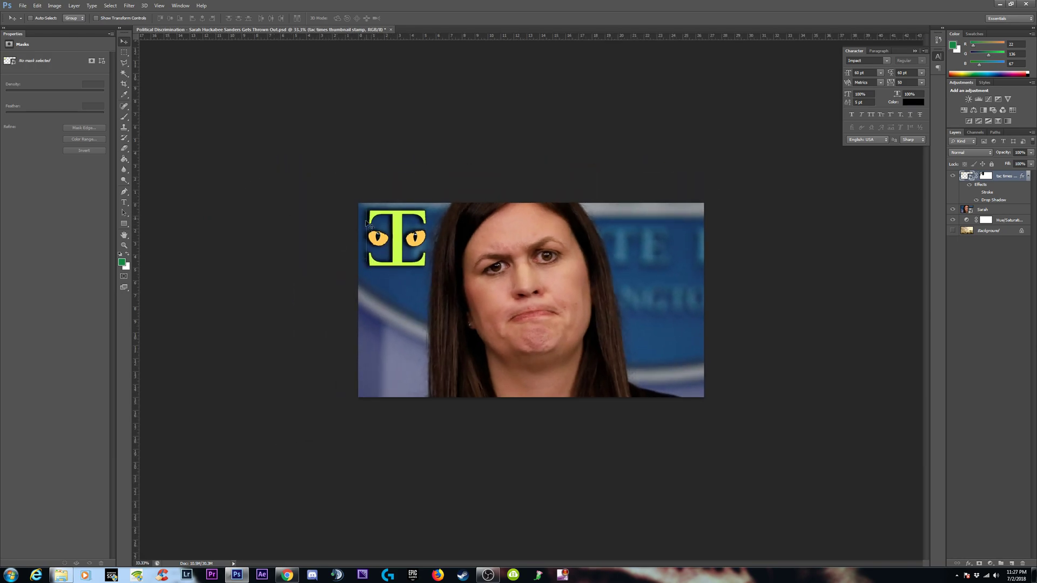
key("ctrl+minus")
key("ctrl+plus")
key("ctrl+plus")
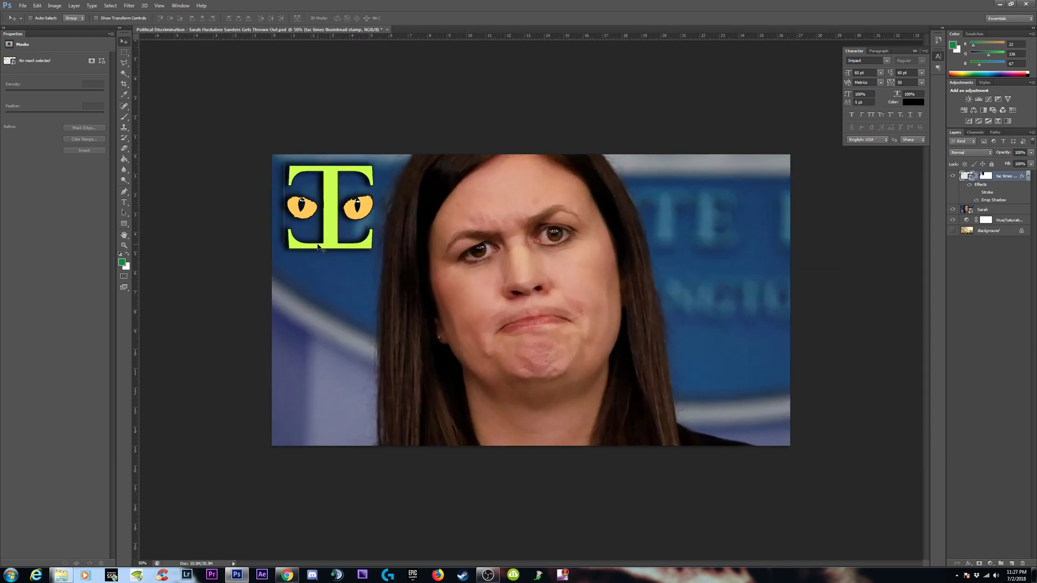
key("ctrl+plus")
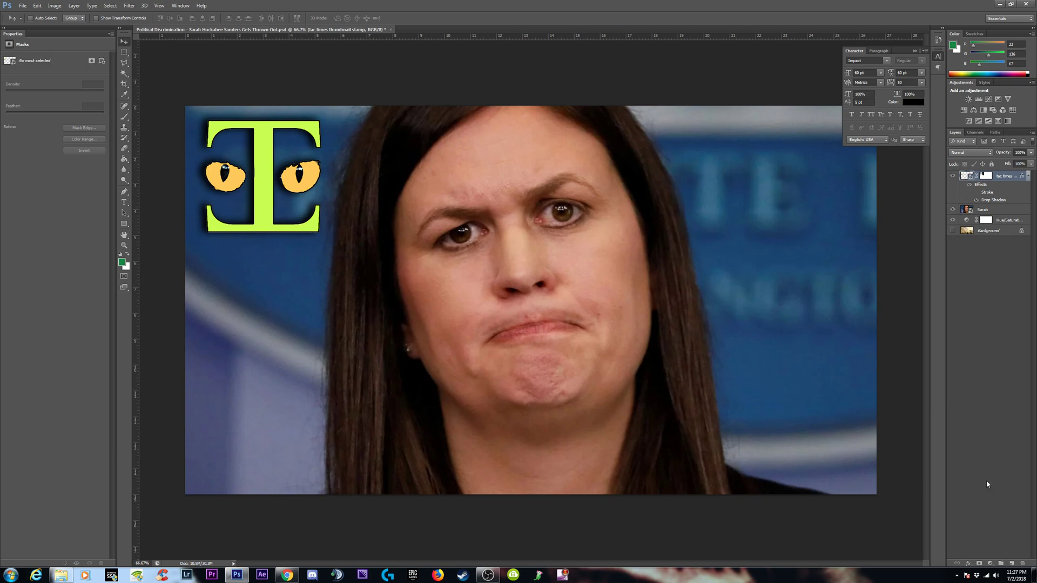
left_click(969, 564)
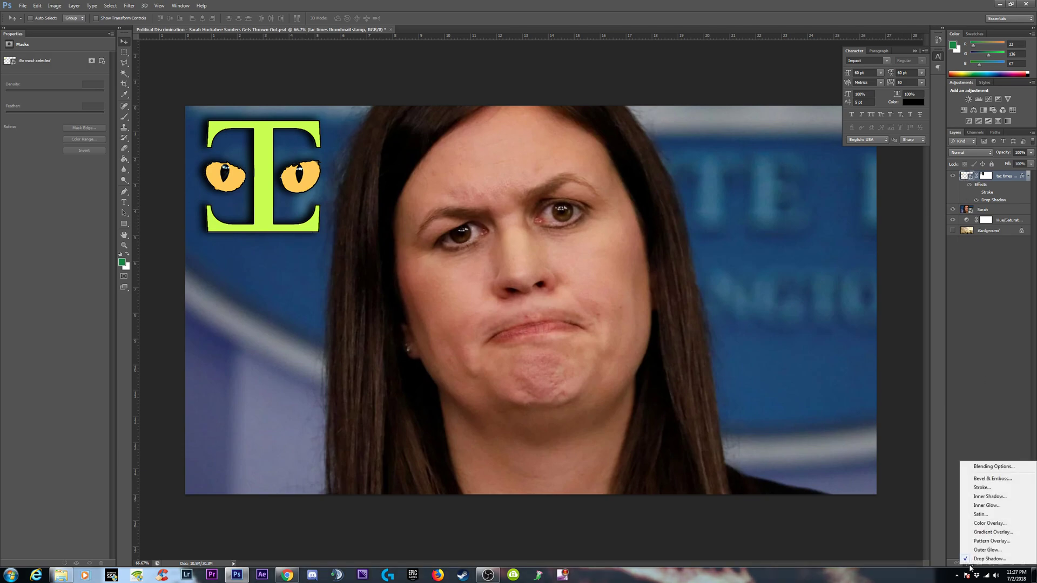
left_click(986, 560)
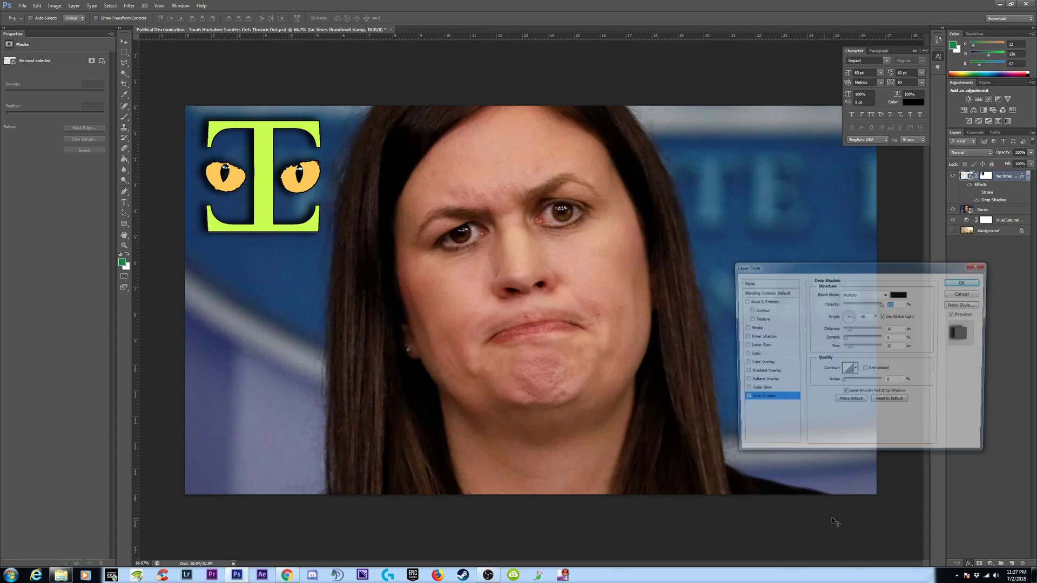
left_click(965, 282)
key("ctrl+minus")
key("ctrl+minus")
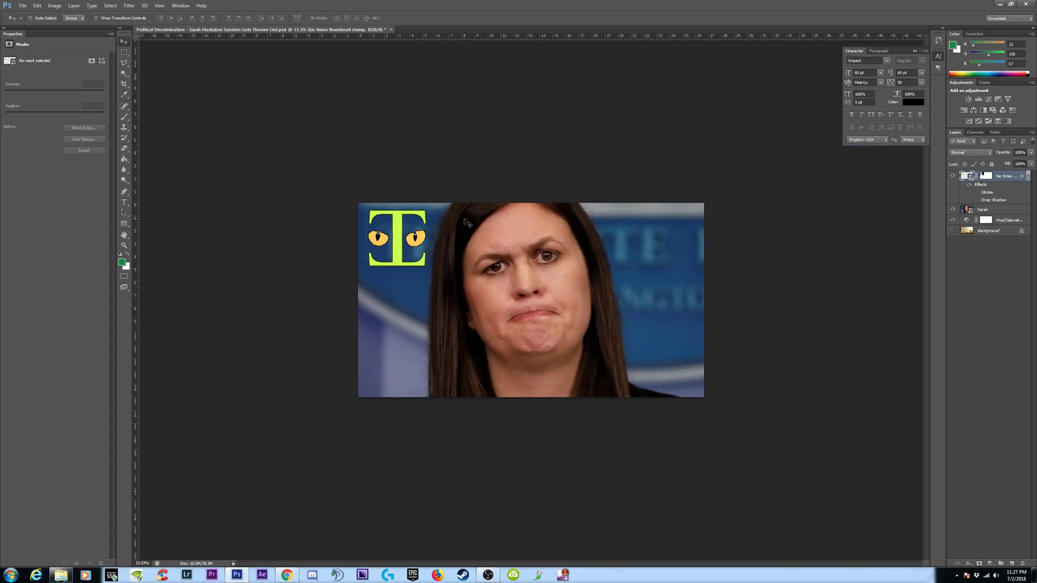
key("ctrl+plus")
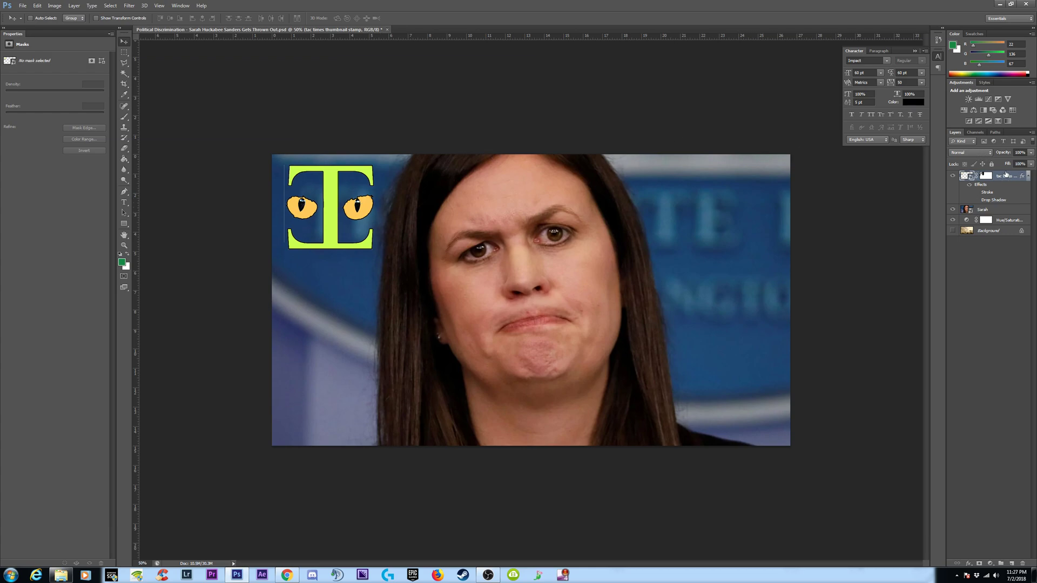
Step: Select the logo stamp with a rectangular marquee and move it slightly toward the canvas's upper-left corner
left_click(123, 52)
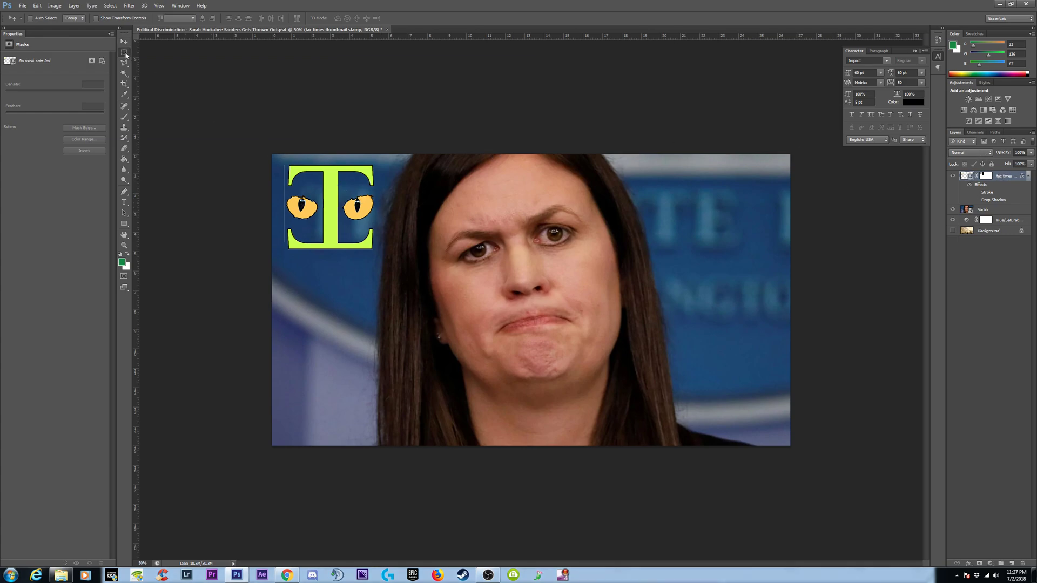
left_click_drag(284, 161, 376, 252)
key("ctrl+plus")
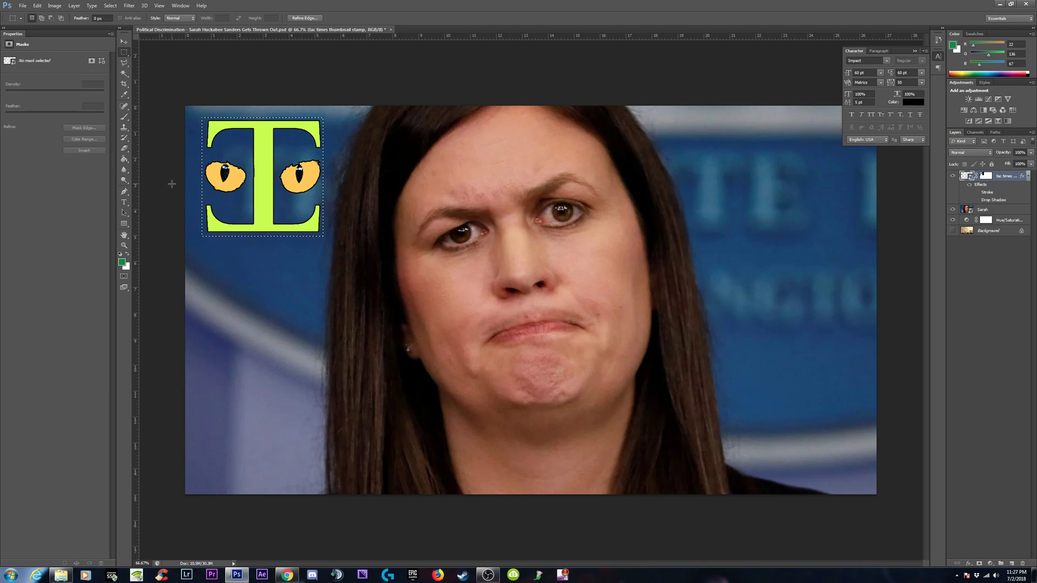
left_click(125, 42)
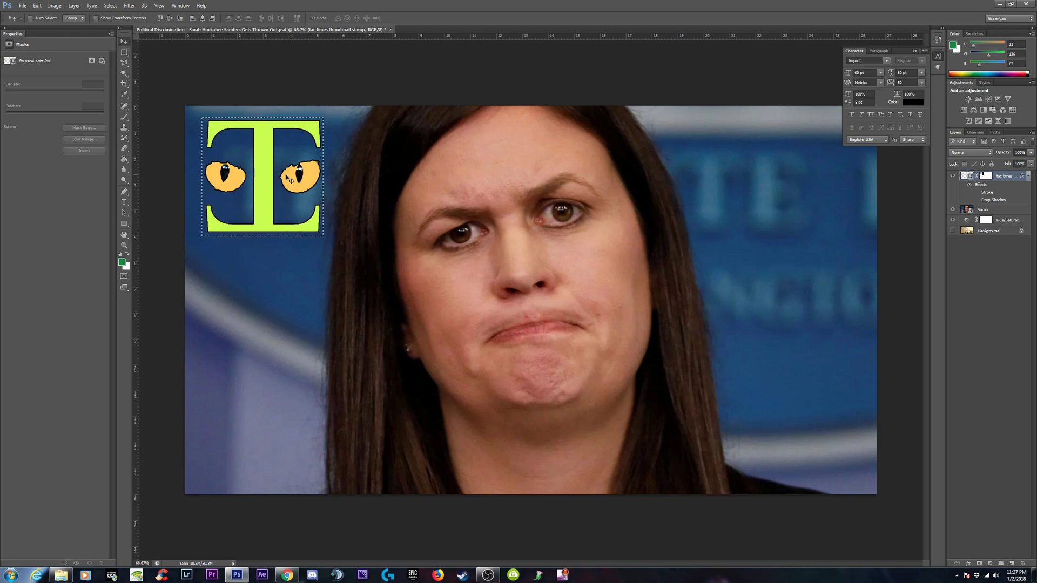
left_click_drag(271, 179, 273, 176)
left_click_drag(280, 225, 267, 204)
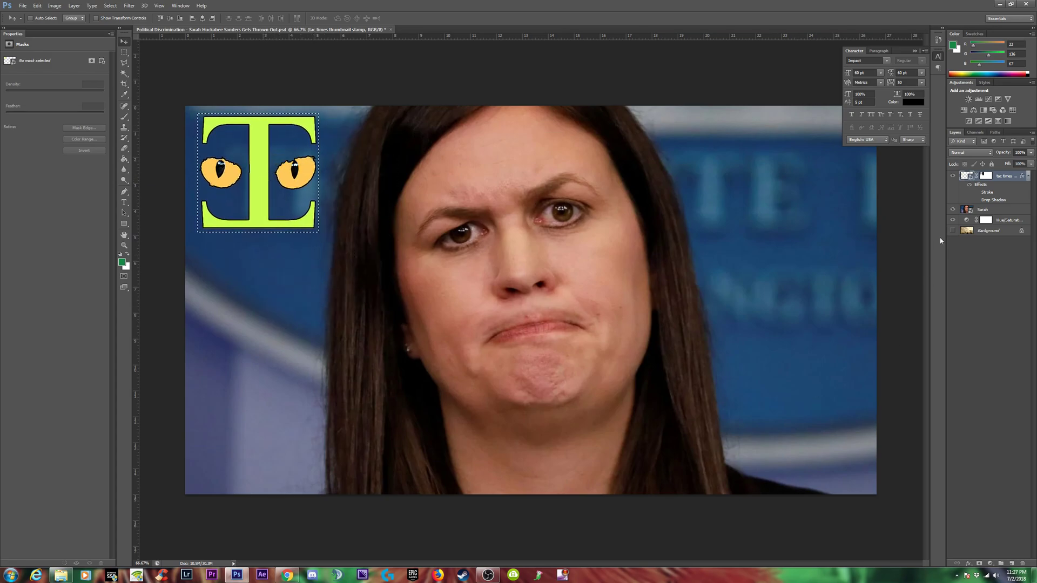
Step: Delete the layer mask of the tac times thumbnail stamp layer and clear the selection around the logo
left_click(986, 176)
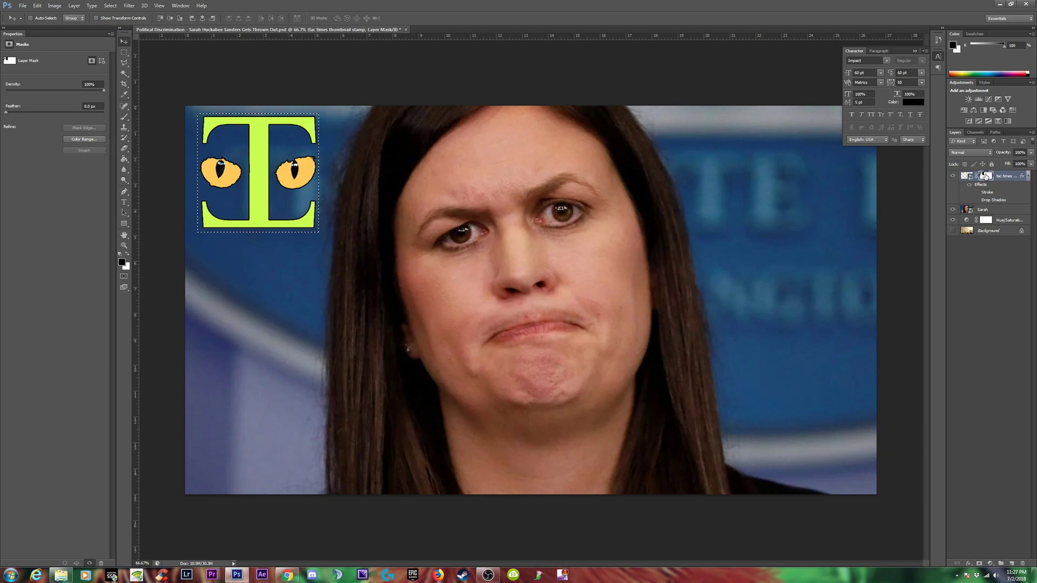
right_click(986, 176)
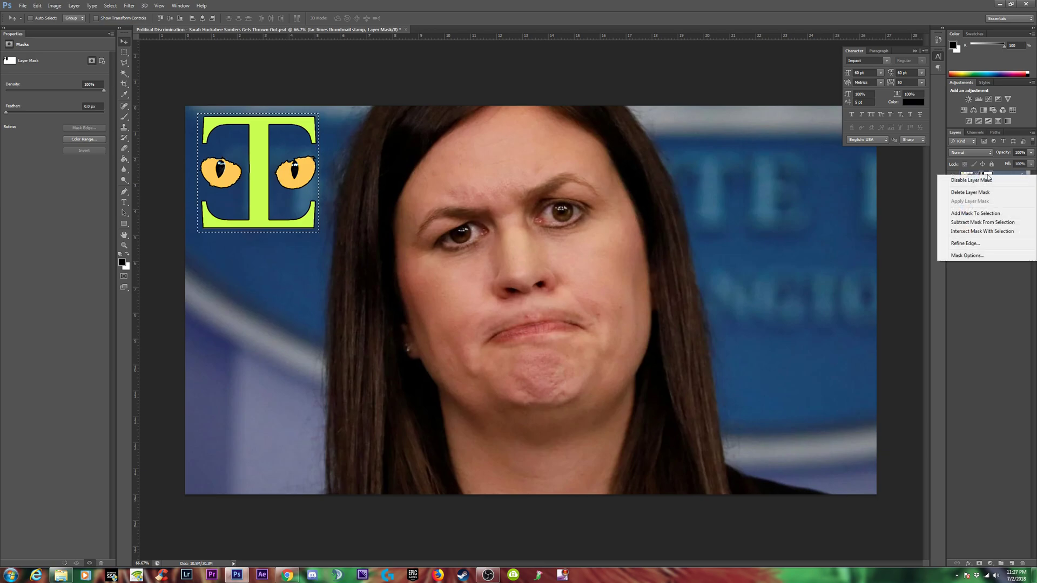
left_click(970, 192)
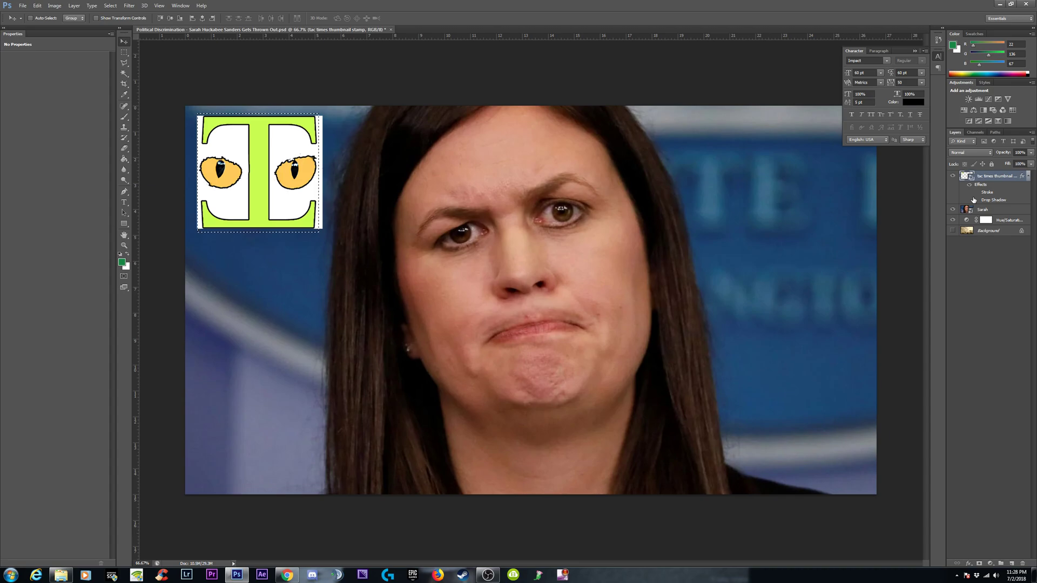
left_click(123, 51)
left_click(273, 188)
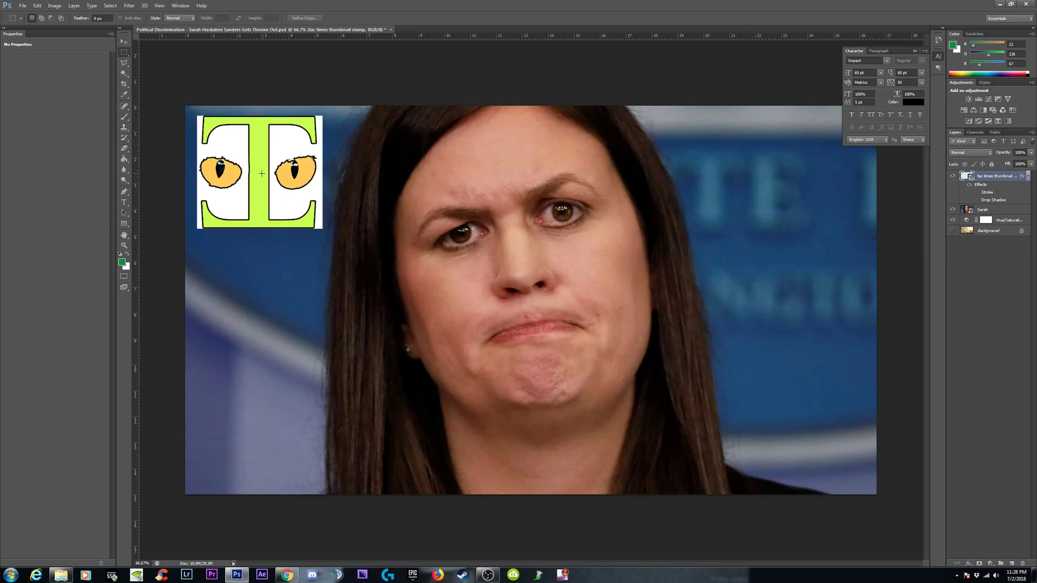
key("ctrl+minus")
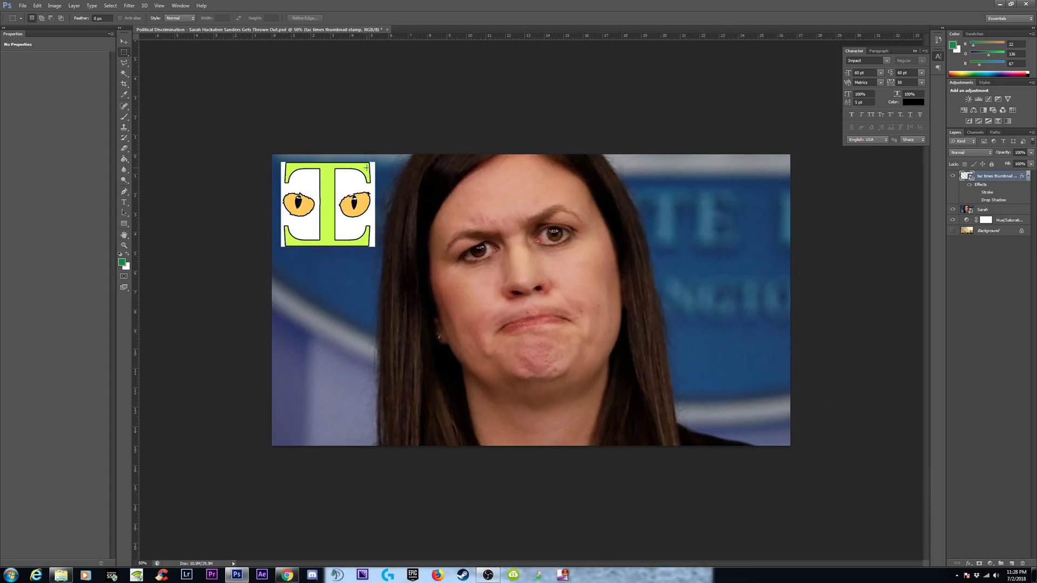
Step: Delete the tac times thumbnail stamp layer
left_click(128, 42)
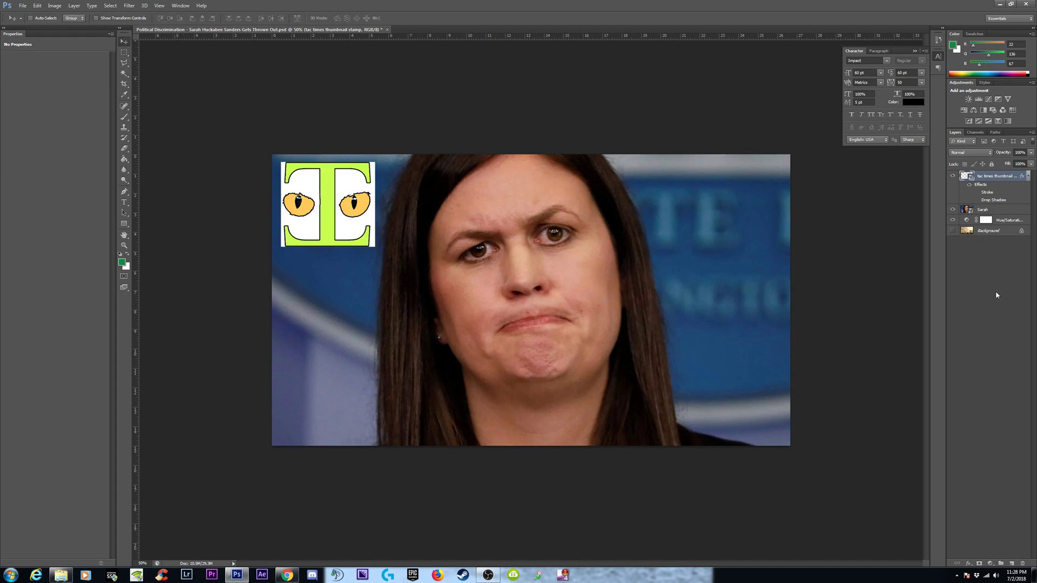
left_click(983, 176)
key("Delete")
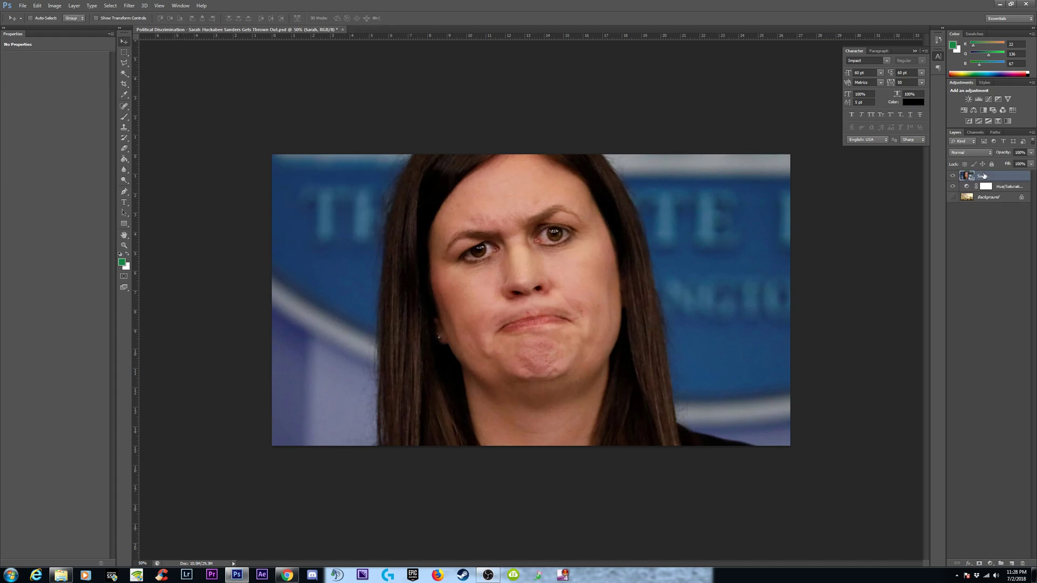
Step: Switch to the file explorer, search the Images folder for "tac times logo", and preview TAC TIMES LOGO epic.png
left_click(1013, 5)
left_click(64, 254)
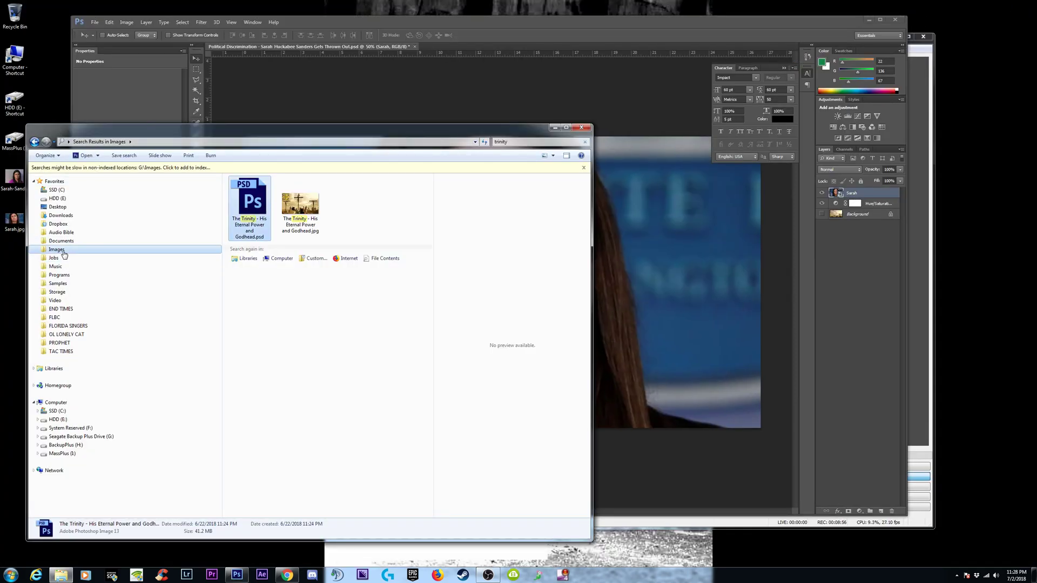
left_click(536, 141)
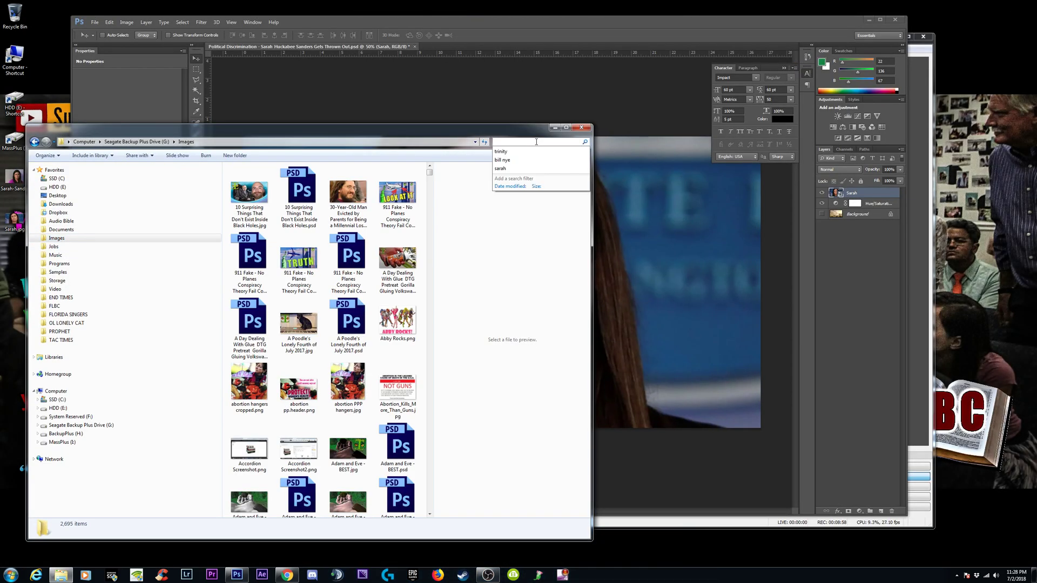
type("tac times logo")
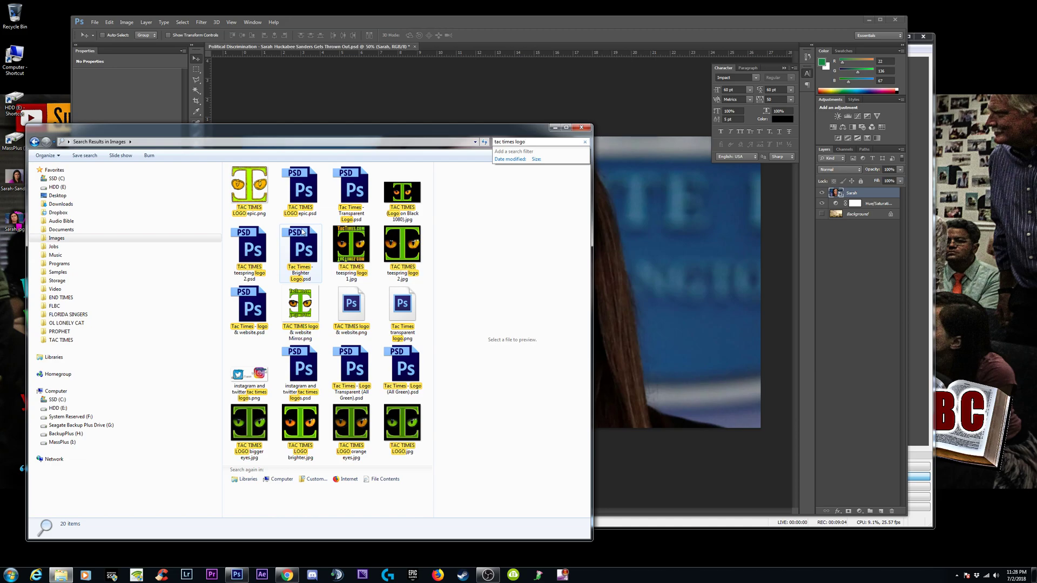
left_click(269, 213)
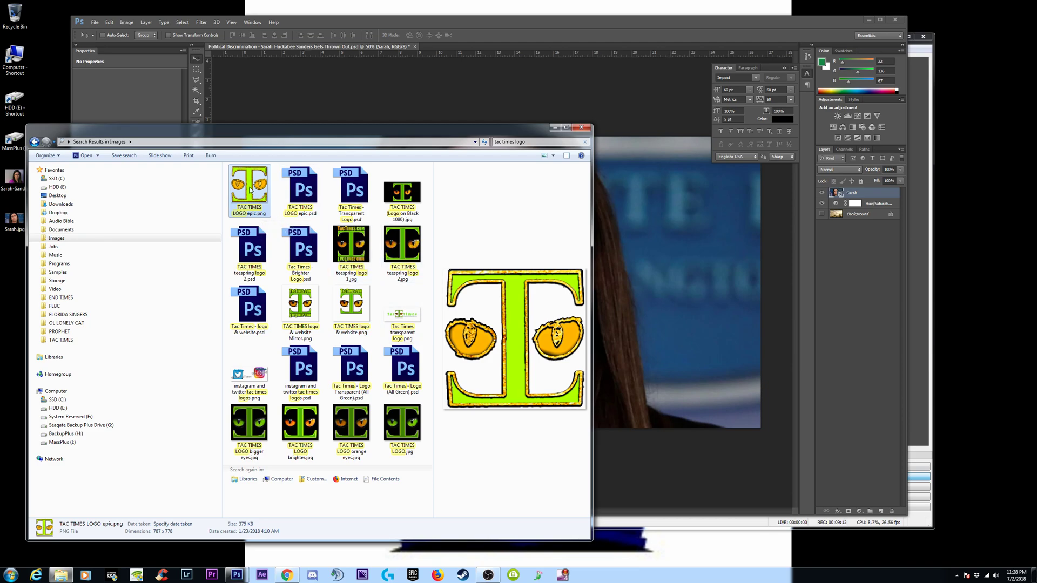
Step: Change the Images folder search to "tac times png" and select TAC TIMES LOGO epic.png
left_click(517, 142)
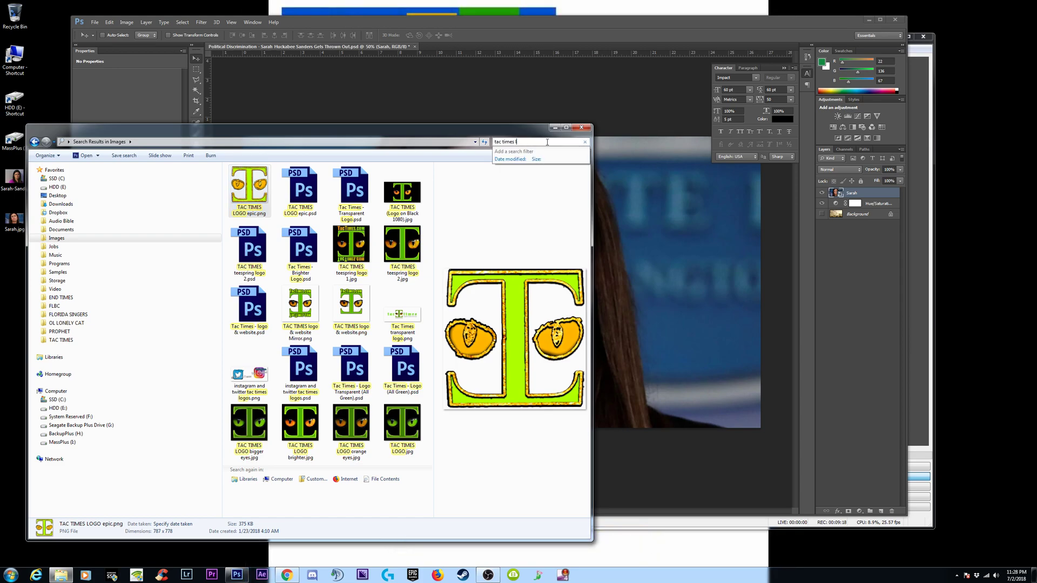
key("BackSpace")
key("BackSpace")
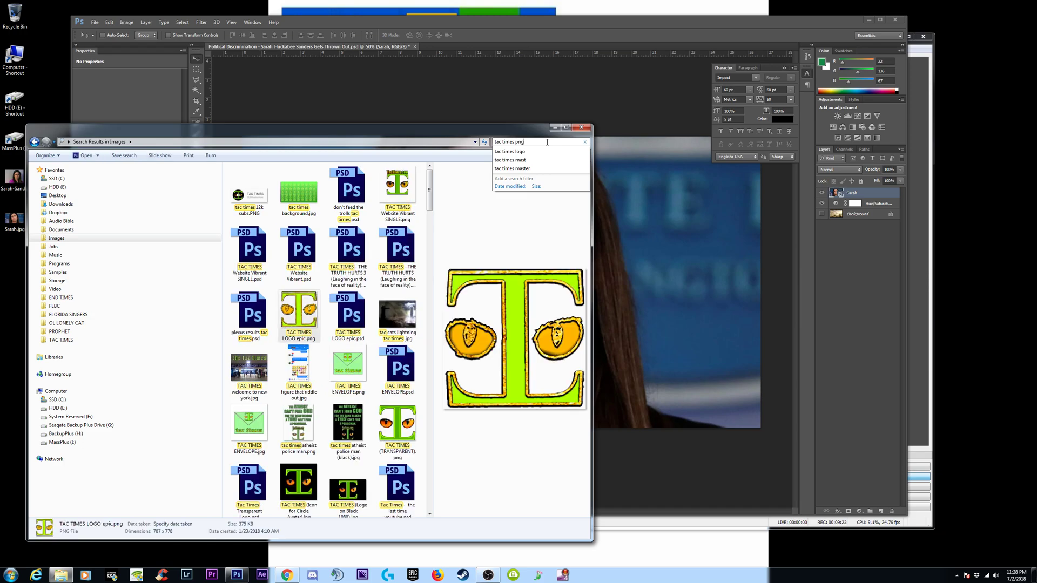
left_click(348, 186)
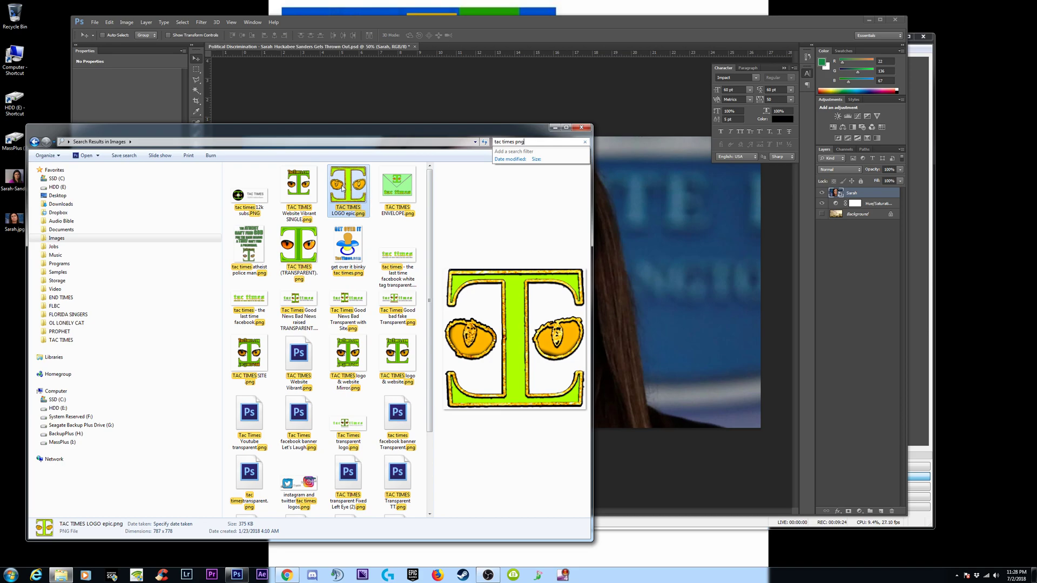
Step: Compare the previews of the transparent, Fixed Left Eye (2), and Transparent TT logo files with TAC TIMES LOGO epic.png
left_click(301, 246)
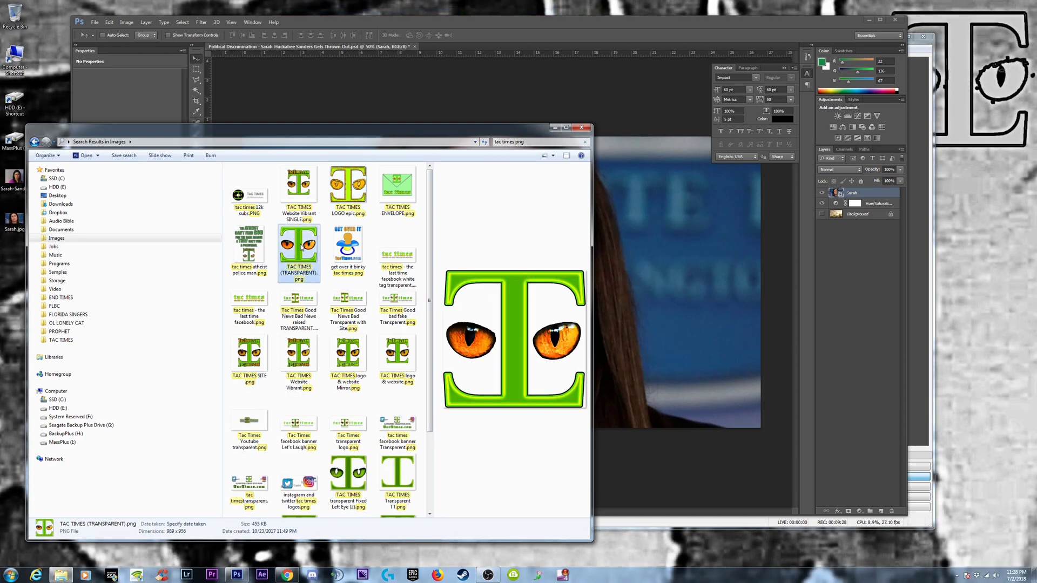
left_click(359, 479)
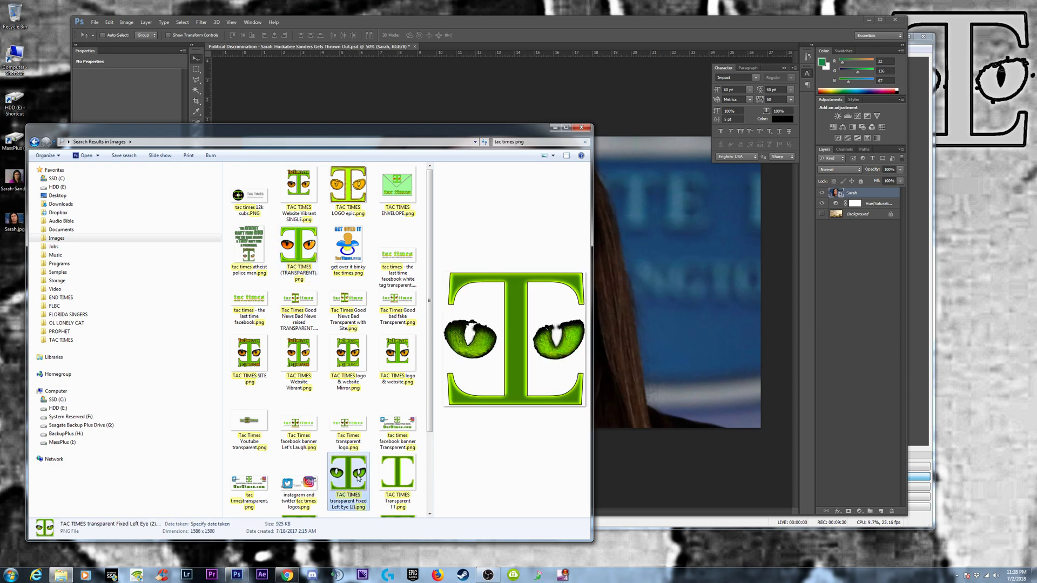
left_click(398, 478)
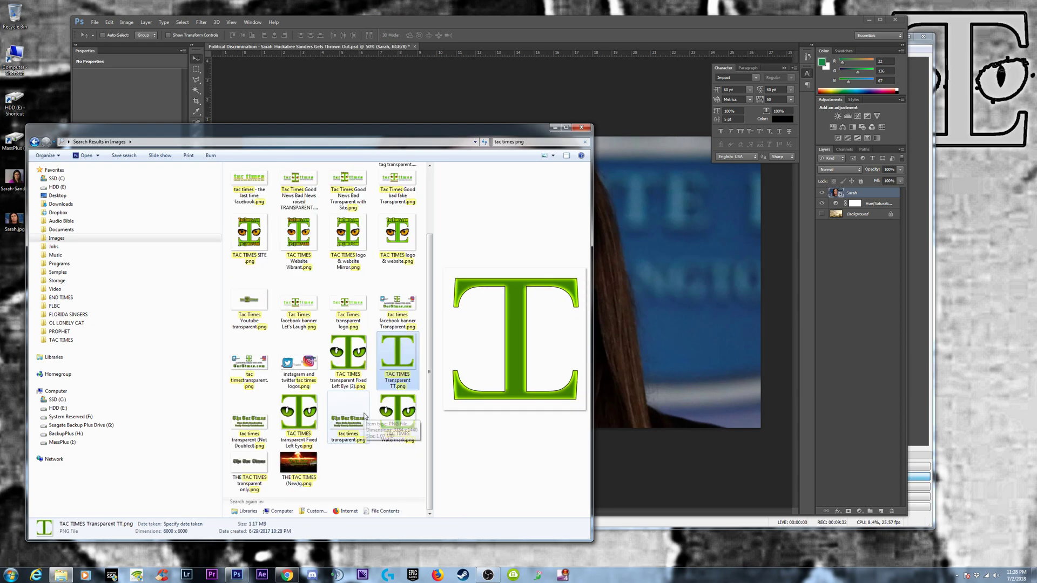
left_click(357, 195)
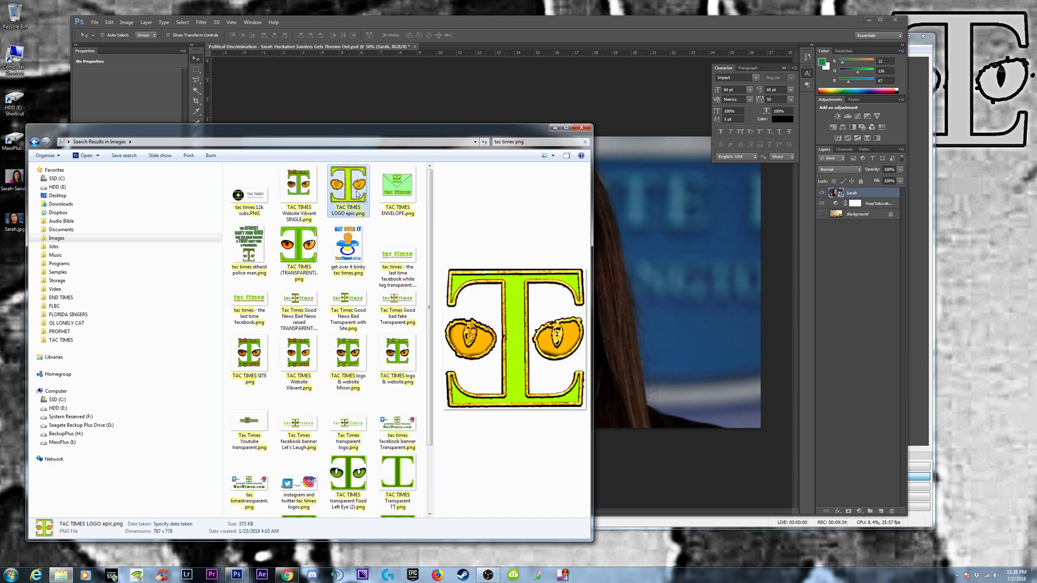
left_click(297, 251)
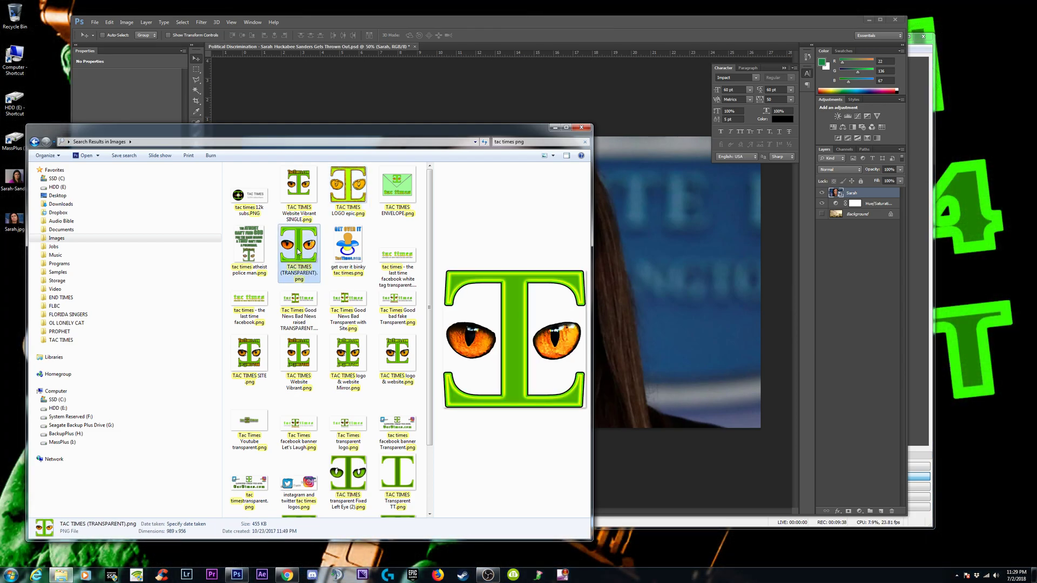
left_click(355, 182)
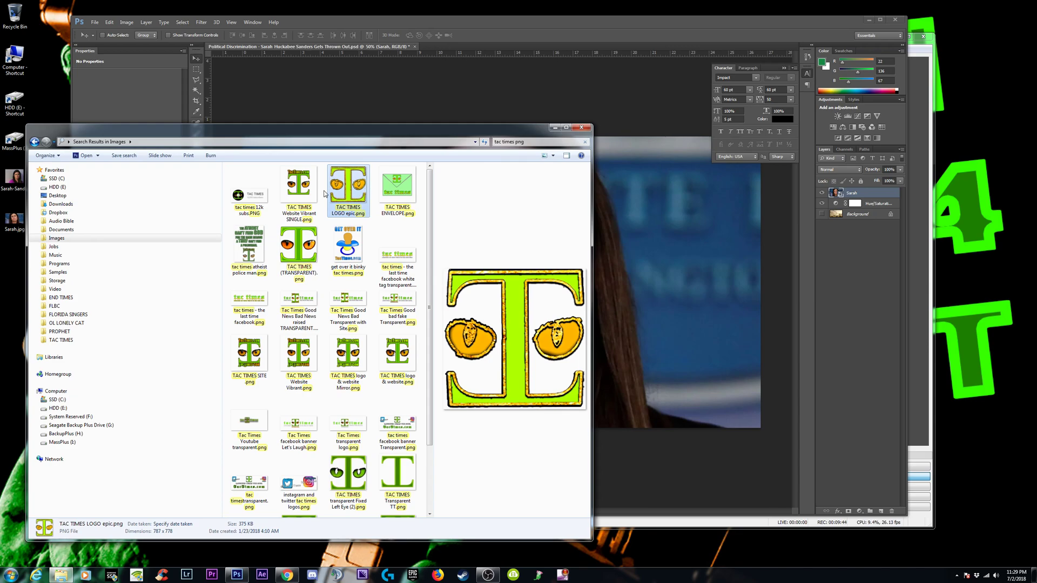
Step: Place TAC TIMES LOGO epic.png in the thumbnail document and scale it proportionally to about 214% in the canvas's upper-left corner
left_click_drag(355, 185, 667, 254)
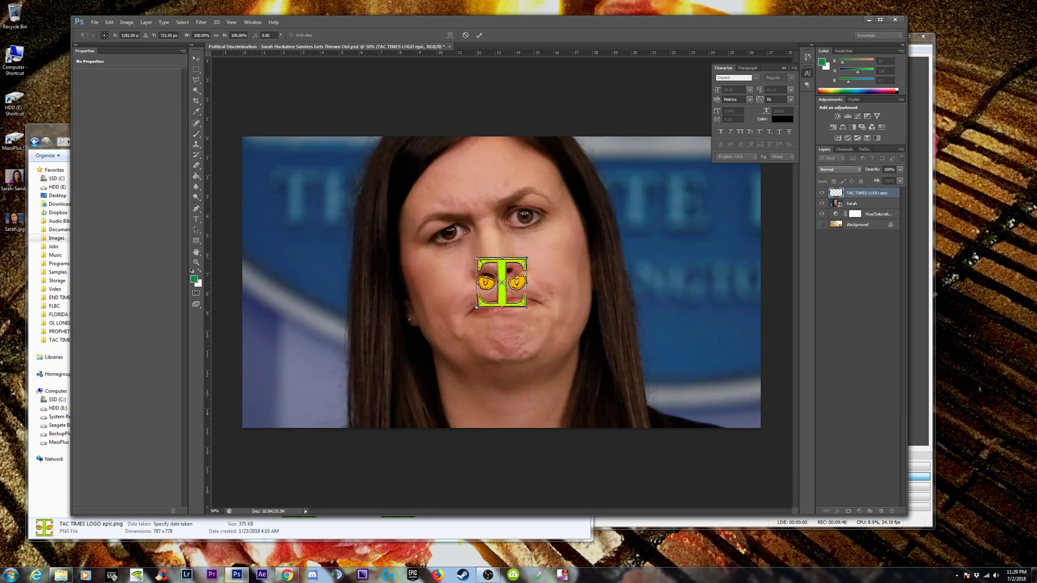
left_click_drag(473, 256, 385, 194)
left_click_drag(470, 224, 317, 188)
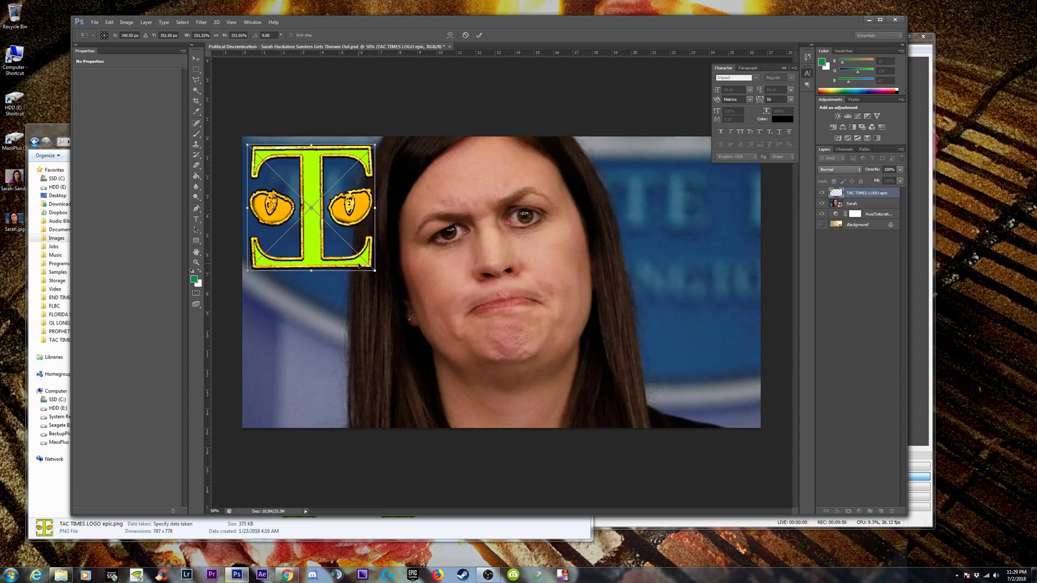
left_click_drag(375, 270, 355, 251)
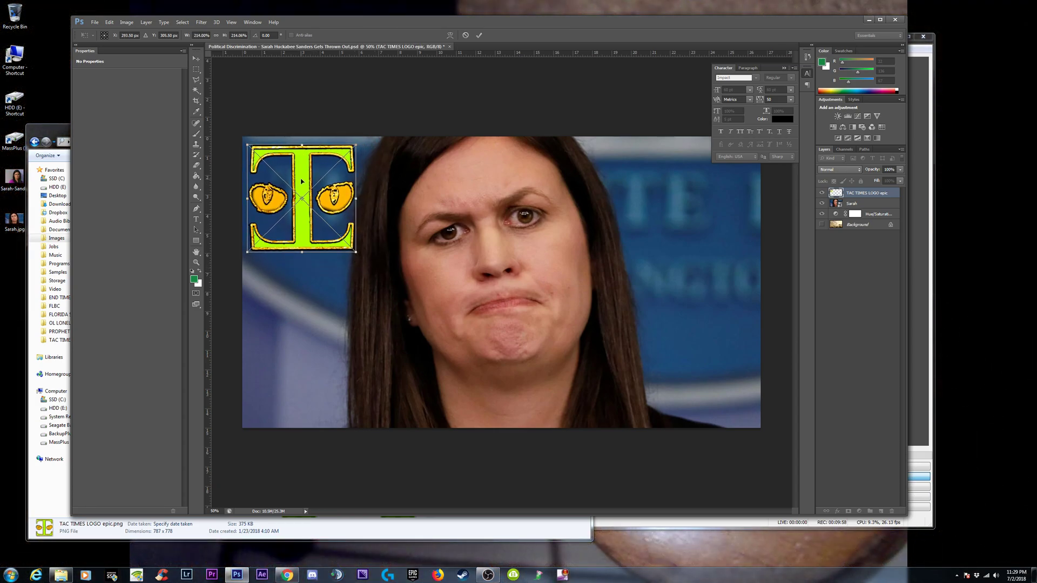
Step: Move the placed logo to the canvas's upper-right corner, close the floating Character panel, and commit the placement
left_click_drag(302, 182, 304, 352)
left_click_drag(303, 351, 679, 178)
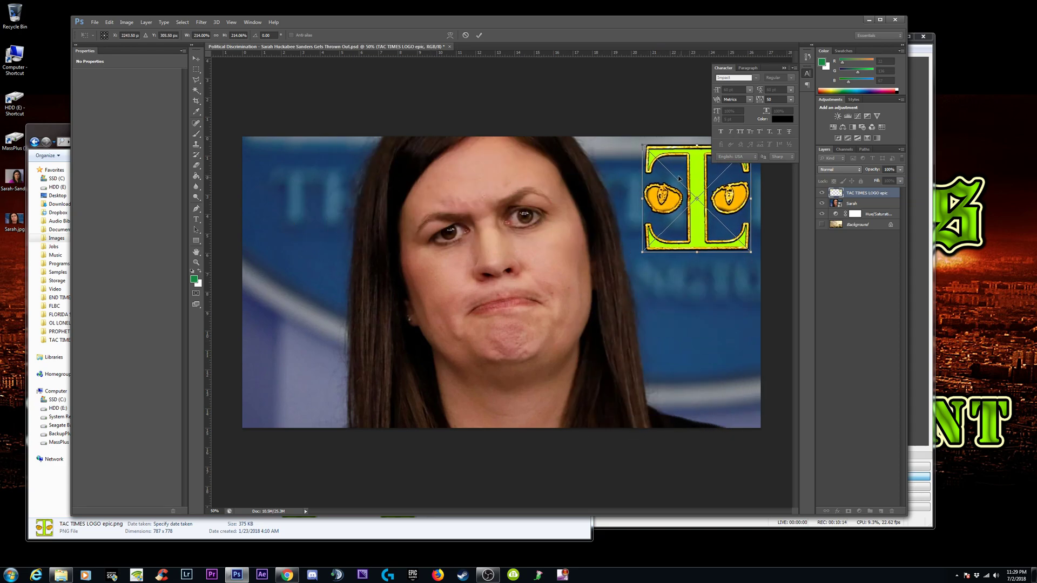
left_click(783, 67)
mouse_move(675, 218)
left_mouse_down()
mouse_move(361, 229)
mouse_move(281, 218)
mouse_move(461, 209)
mouse_move(695, 216)
left_mouse_up()
key("Return")
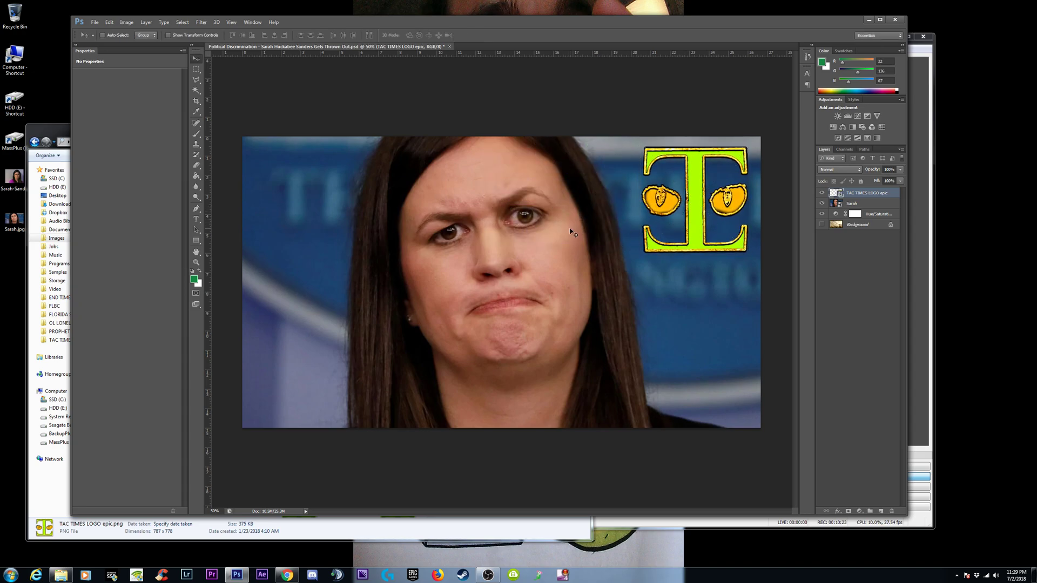
Step: Shift the Sarah layer's photo slightly to the left beneath the logo
key("ctrl+minus")
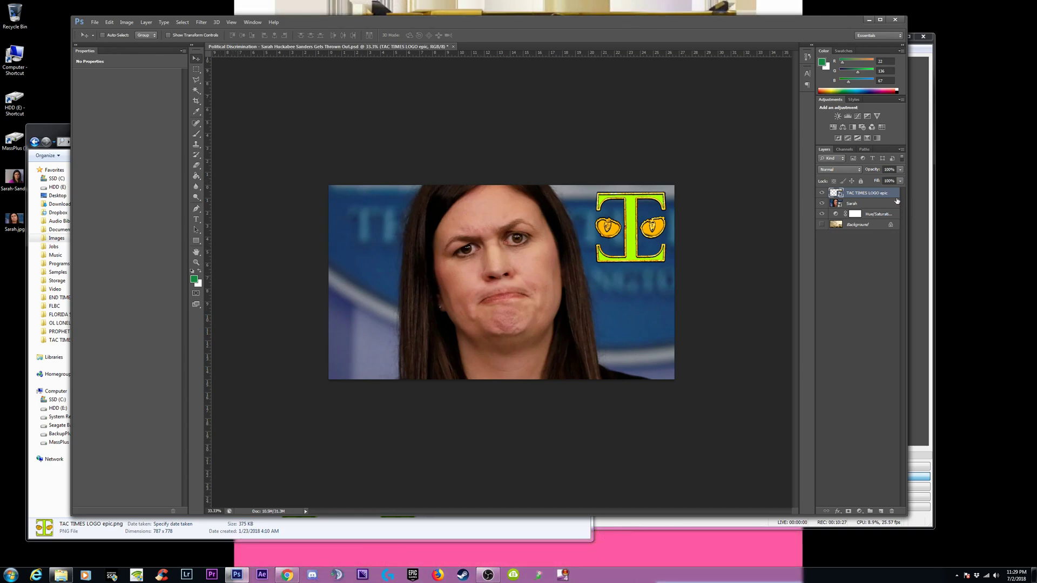
left_click(865, 204)
mouse_move(497, 212)
left_mouse_down()
mouse_move(499, 228)
mouse_move(497, 213)
left_mouse_up()
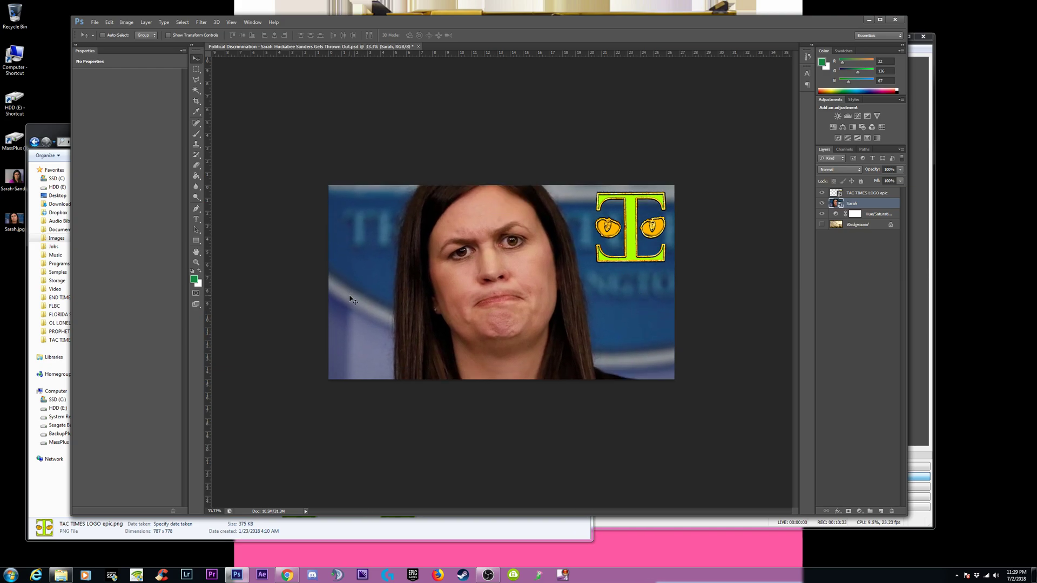
Step: Close the Images search results window and save the thumbnail document
left_click(64, 134)
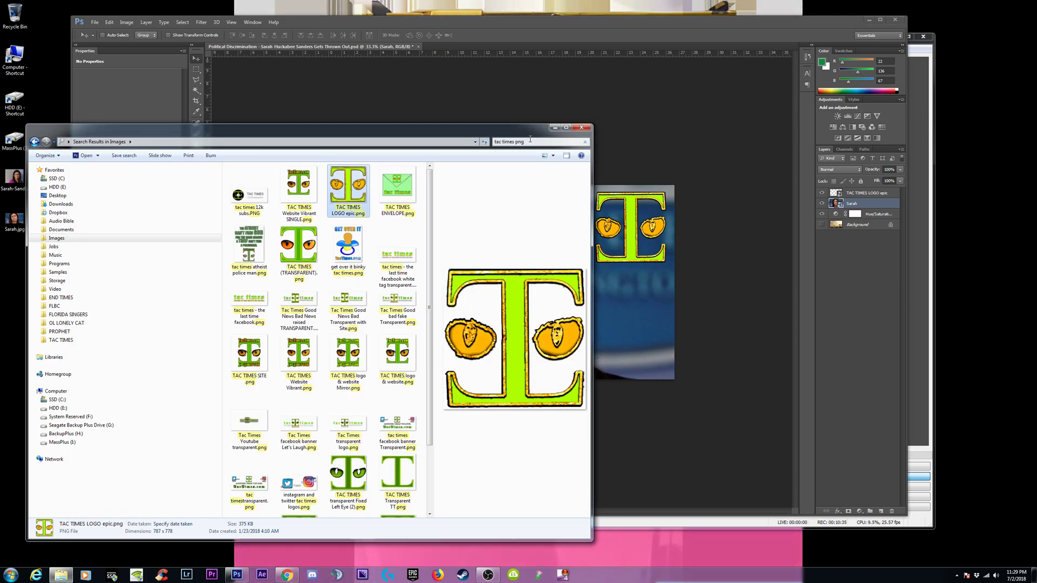
left_click(580, 129)
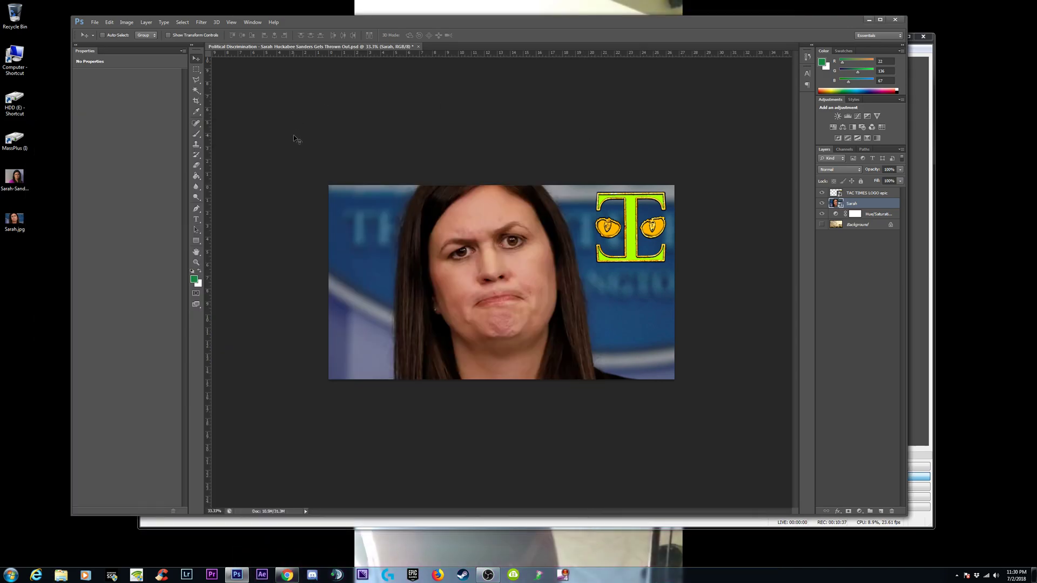
key("ctrl+s")
Step: Delete the two Sarah image files from the desktop and empty the Recycle Bin
left_click_drag(44, 269, 9, 179)
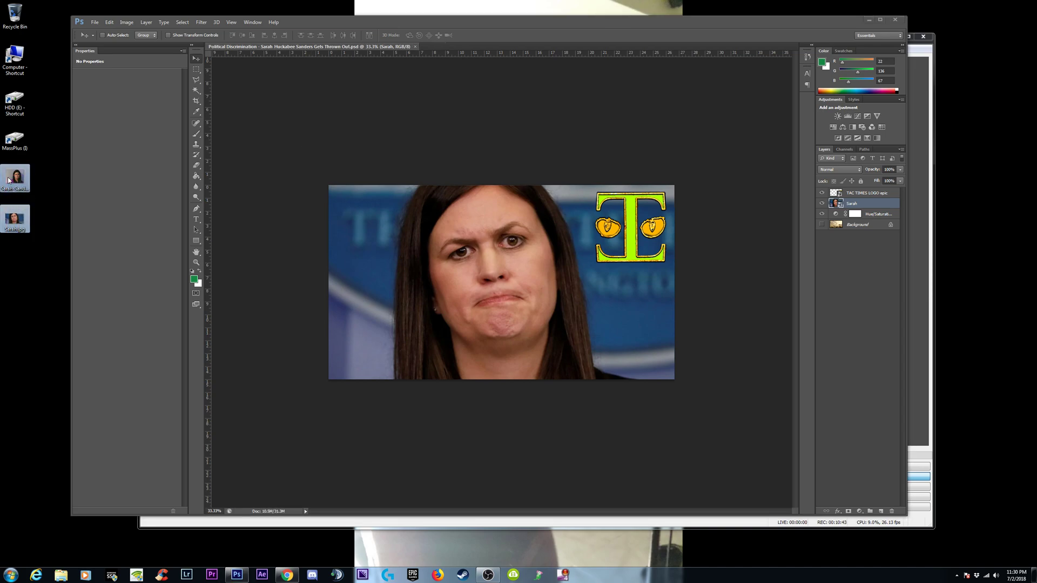
key("Delete")
key("Return")
right_click(22, 16)
left_click(50, 29)
key("Return")
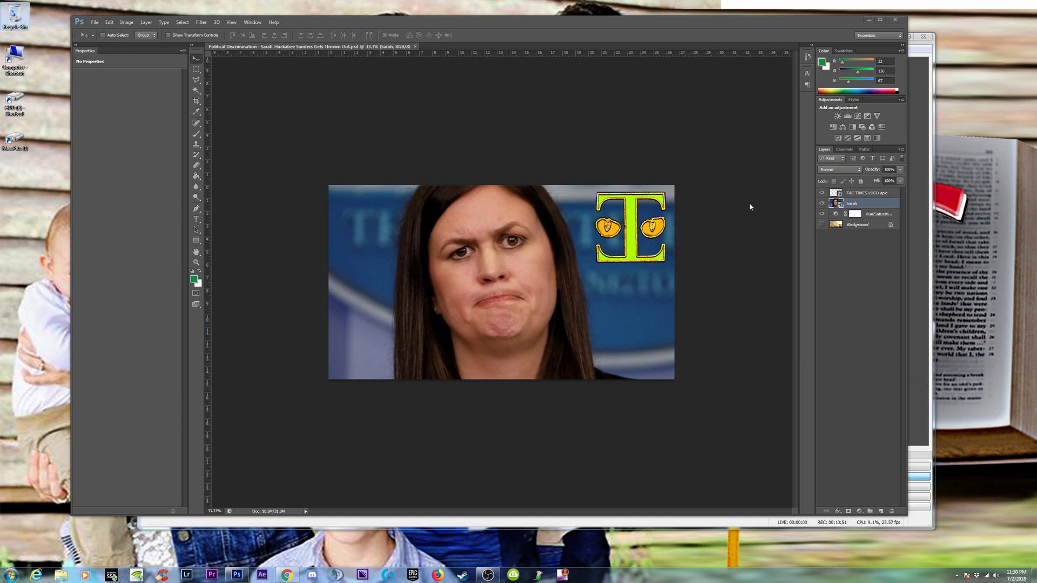
Step: Maximize the Photoshop window and enlarge the canvas view to 66.7%
left_click(880, 19)
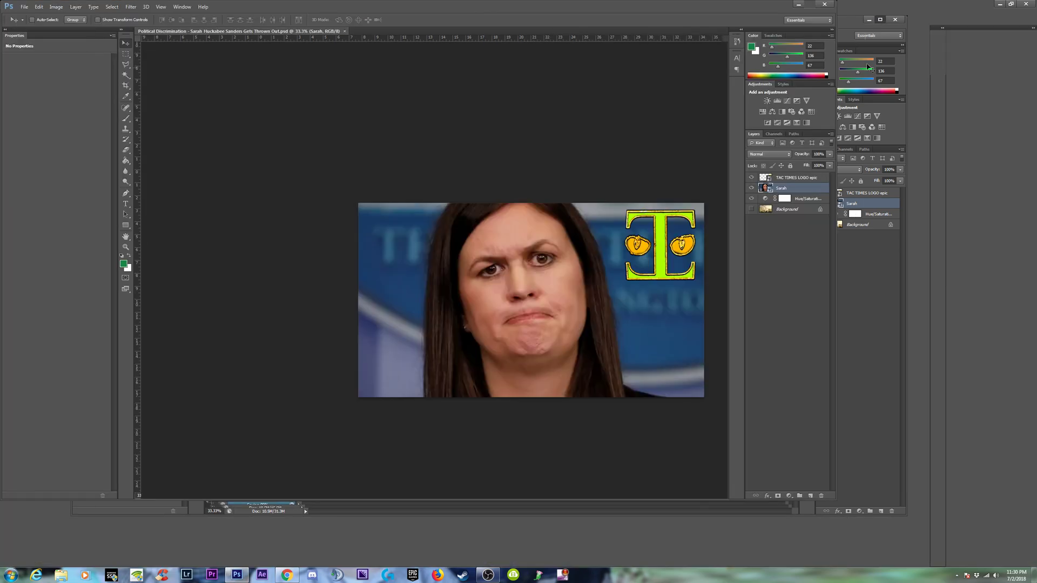
key("ctrl+plus")
key("ctrl+plus")
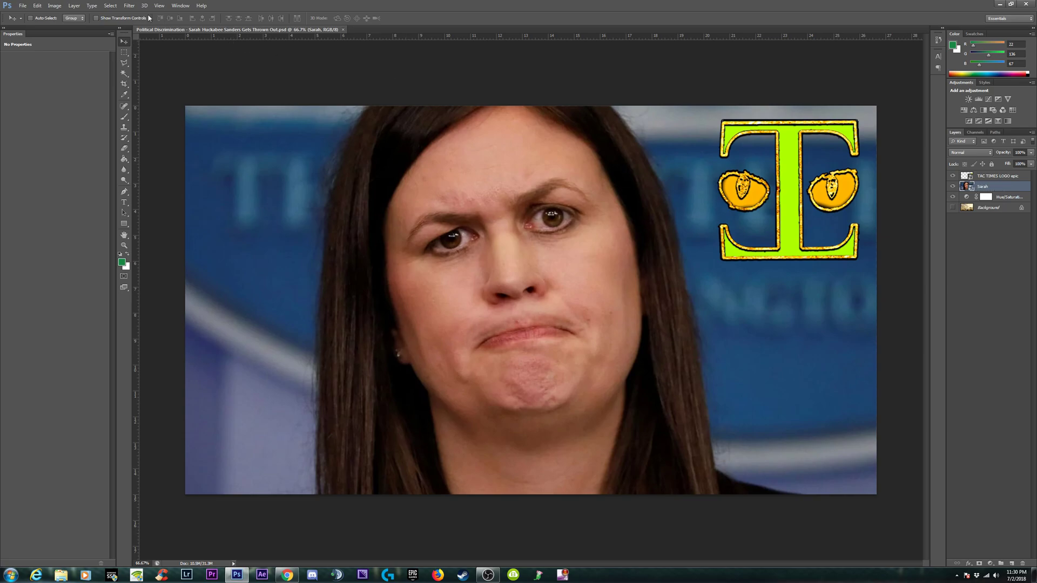
Step: Open the Unsharp Mask filter for the Sarah layer and place its dialog beside the face
left_click(99, 6)
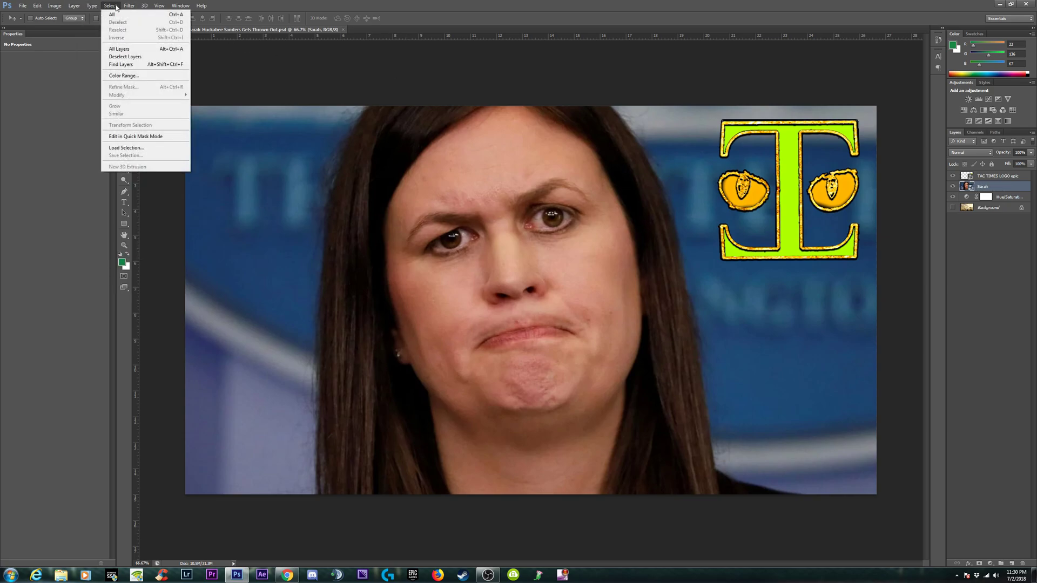
mouse_move(130, 7)
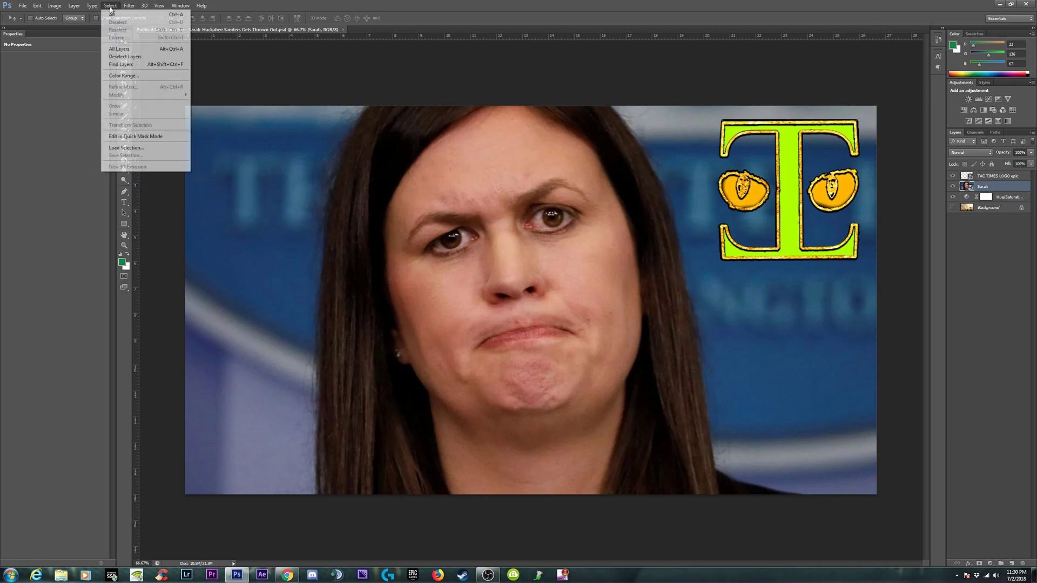
mouse_move(93, 8)
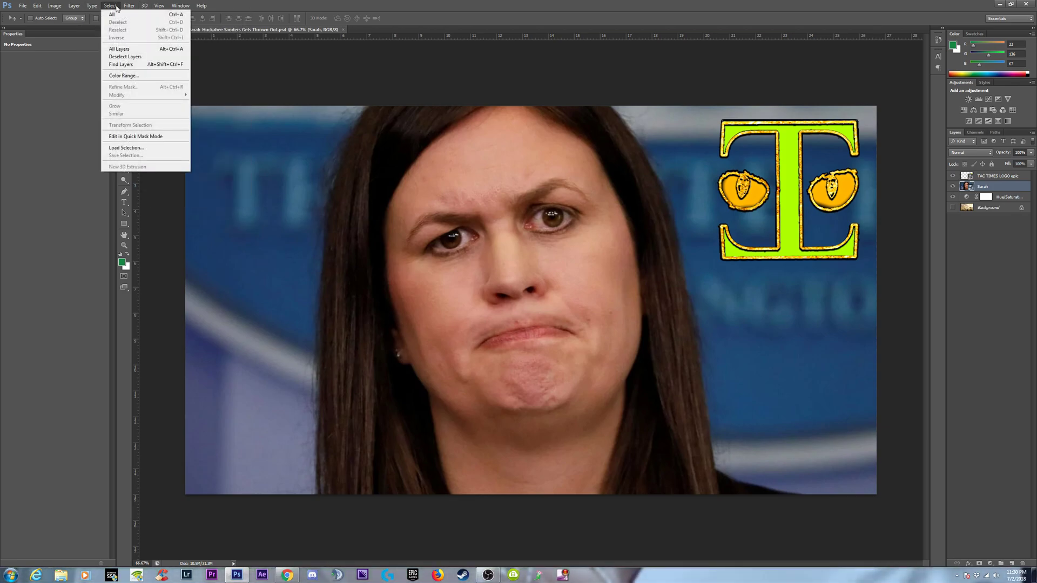
mouse_move(157, 126)
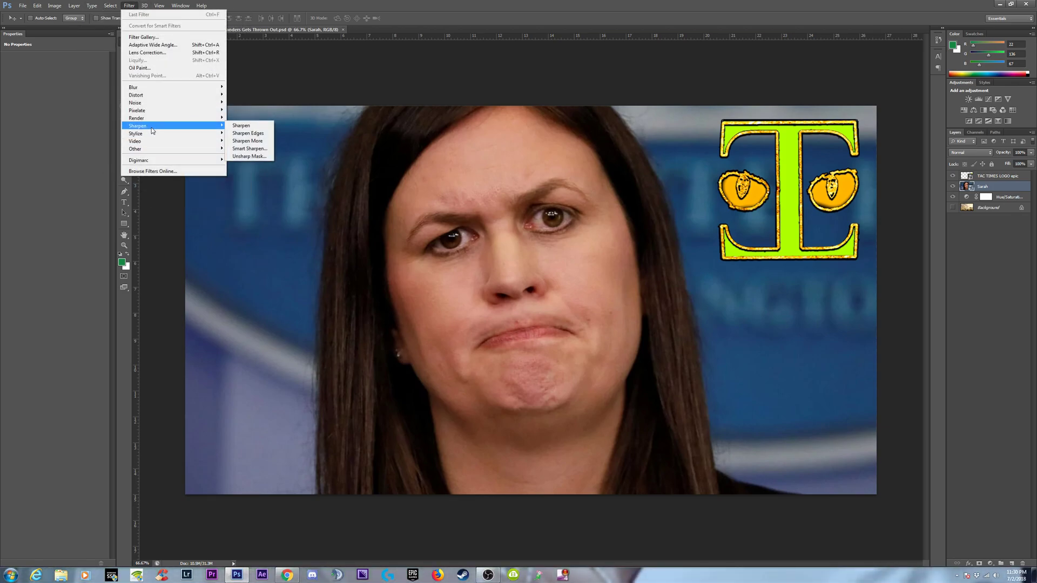
left_click(250, 157)
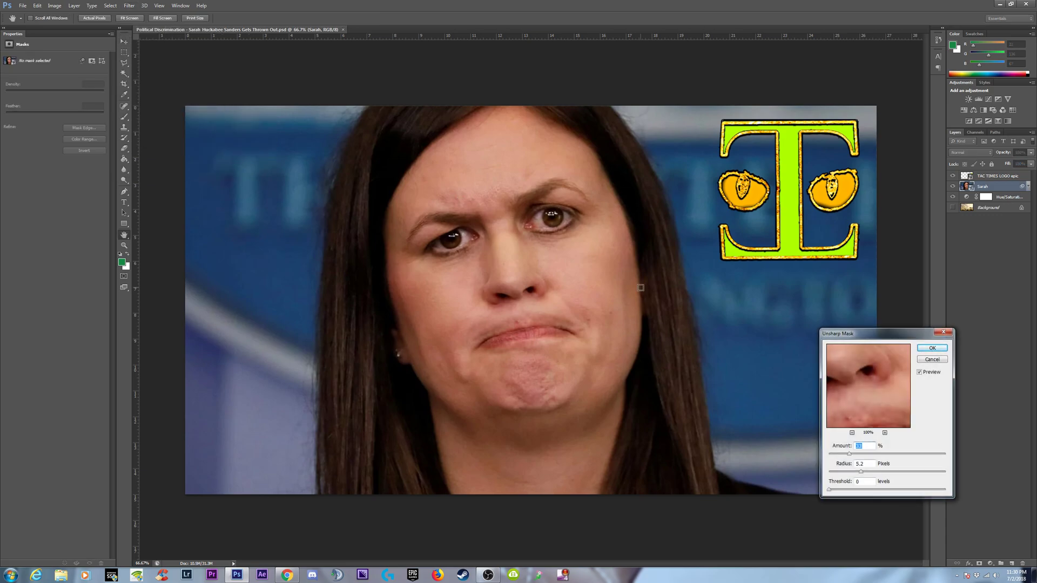
left_click_drag(918, 334, 262, 139)
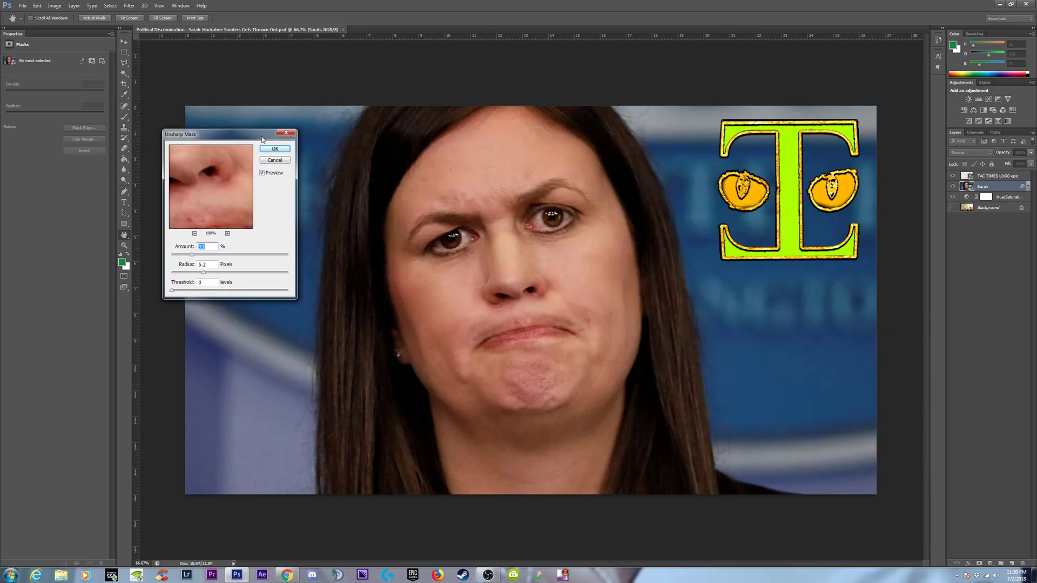
Step: Try an Unsharp Mask amount of 99% with a radius of 4.0 pixels and compare it with the unfiltered photo
left_click_drag(222, 255, 197, 275)
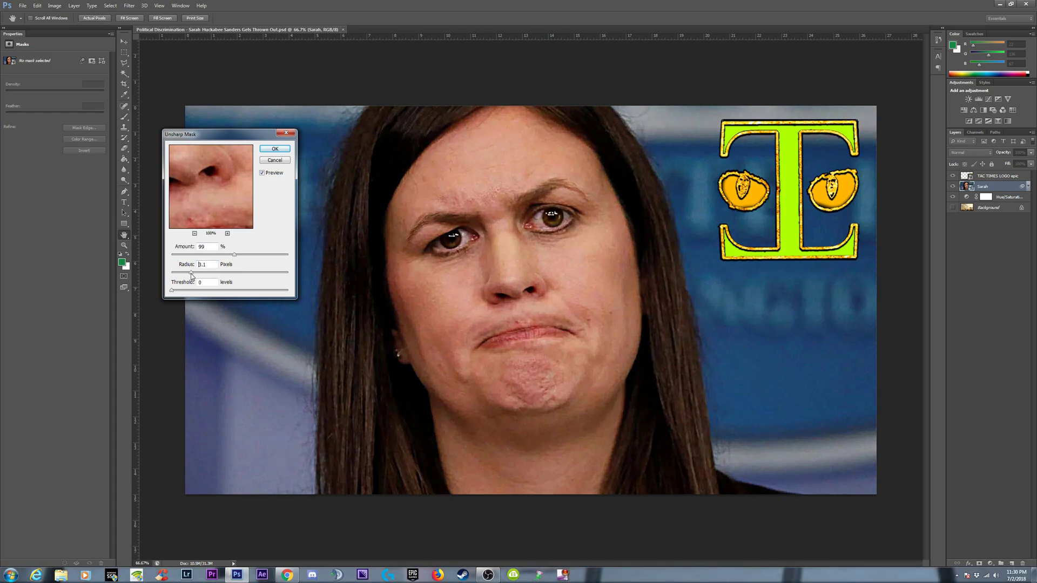
left_click(261, 173)
left_click(262, 173)
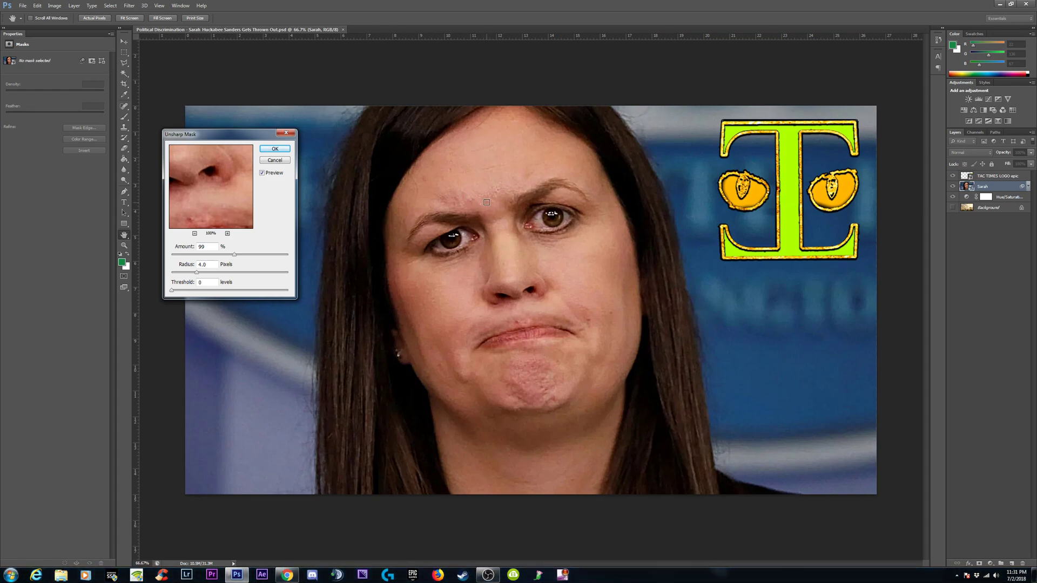
Step: Set the Unsharp Mask amount to 230% and the radius to 2.4 pixels, checking against the unfiltered photo
mouse_move(196, 274)
left_mouse_down()
mouse_move(175, 276)
mouse_move(184, 276)
left_mouse_up()
left_click_drag(234, 254, 272, 256)
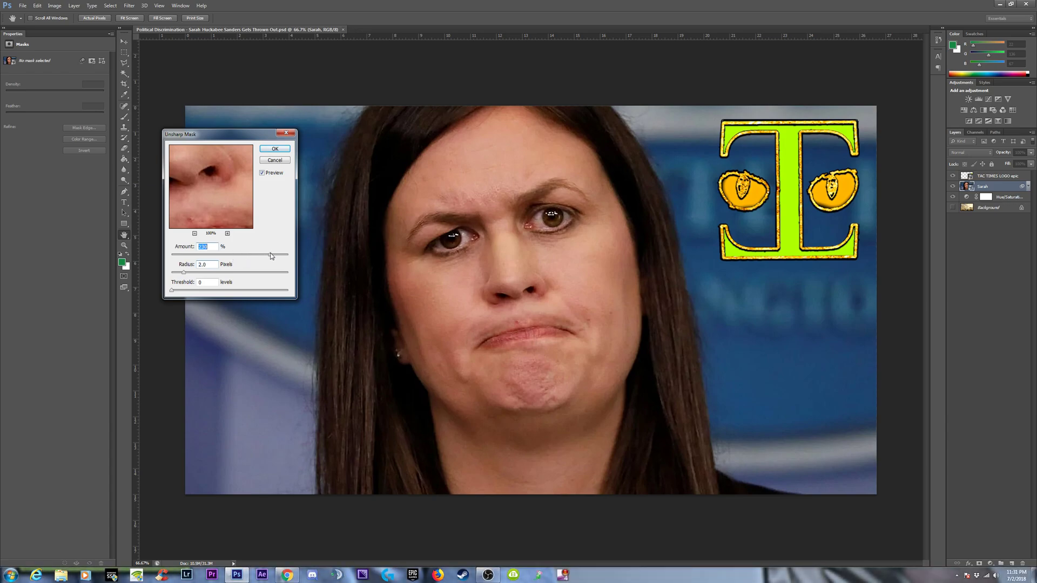
left_click_drag(184, 275, 186, 276)
left_click(262, 173)
left_click(262, 173)
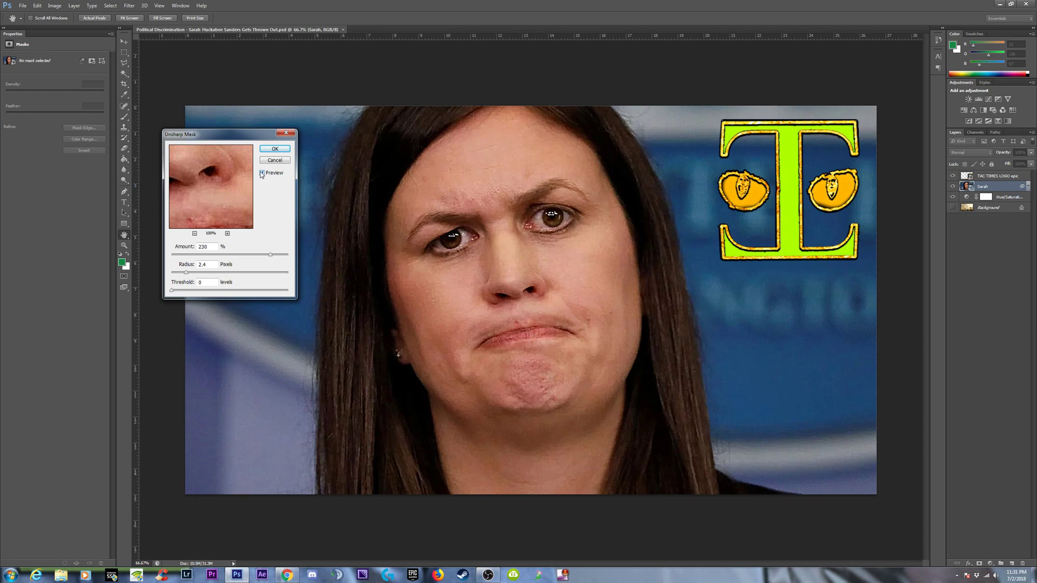
Step: Examine the 230% Unsharp Mask result on the face at several zoom levels, comparing it with the unfiltered photo
key("ctrl+minus")
key("ctrl+minus")
key("ctrl+minus")
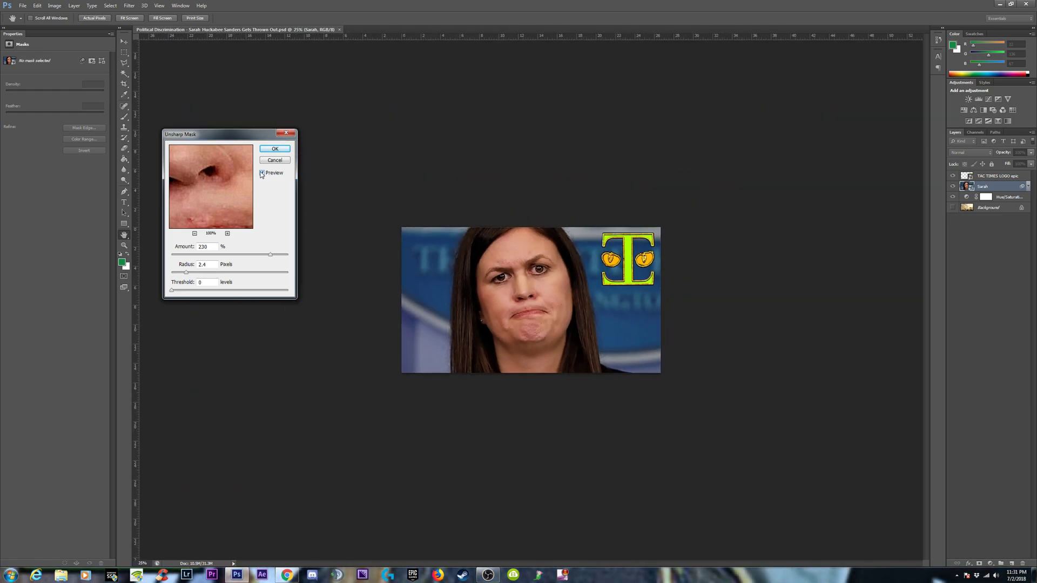
key("ctrl+plus")
key("ctrl+plus")
key("ctrl+plus")
key("ctrl+plus")
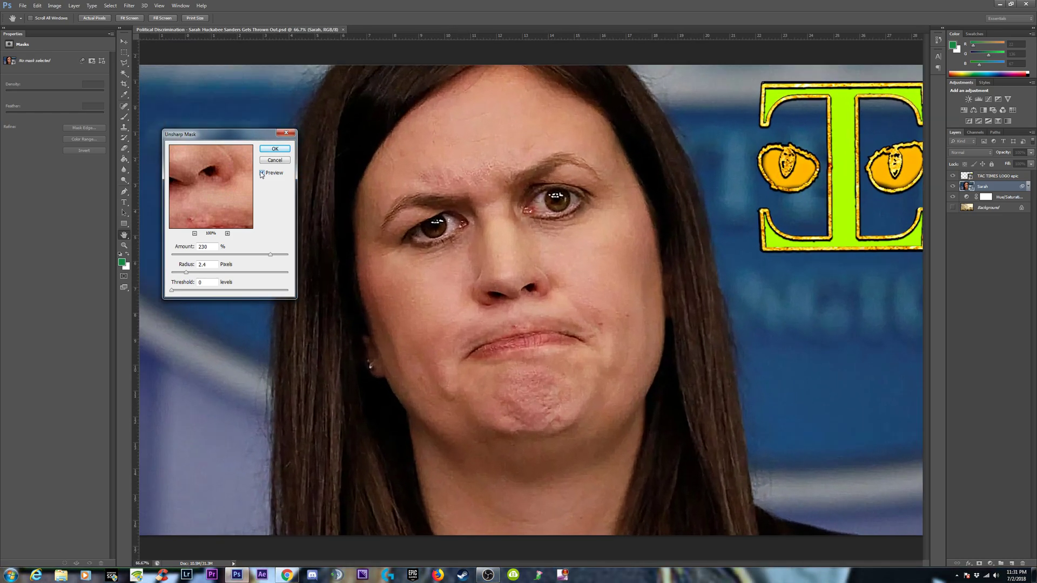
key("ctrl+minus")
key("ctrl+minus")
key("ctrl+plus")
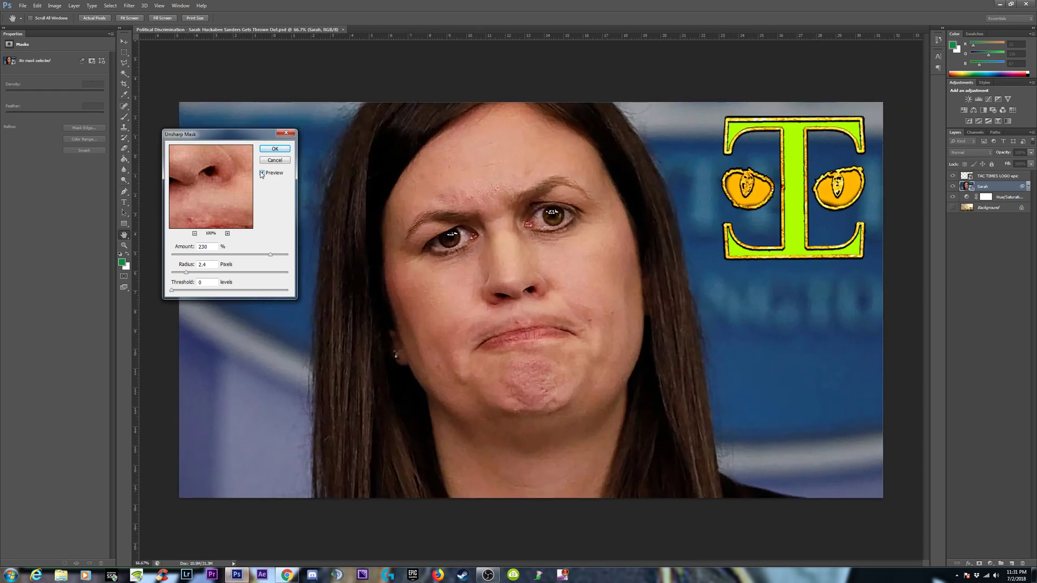
key("ctrl+plus")
left_click(263, 174)
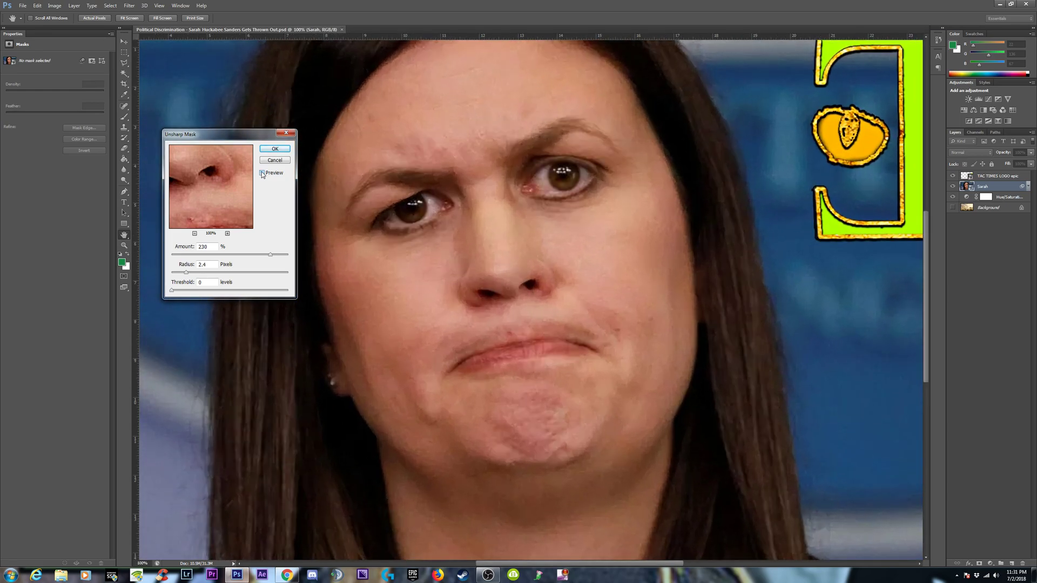
left_click(262, 173)
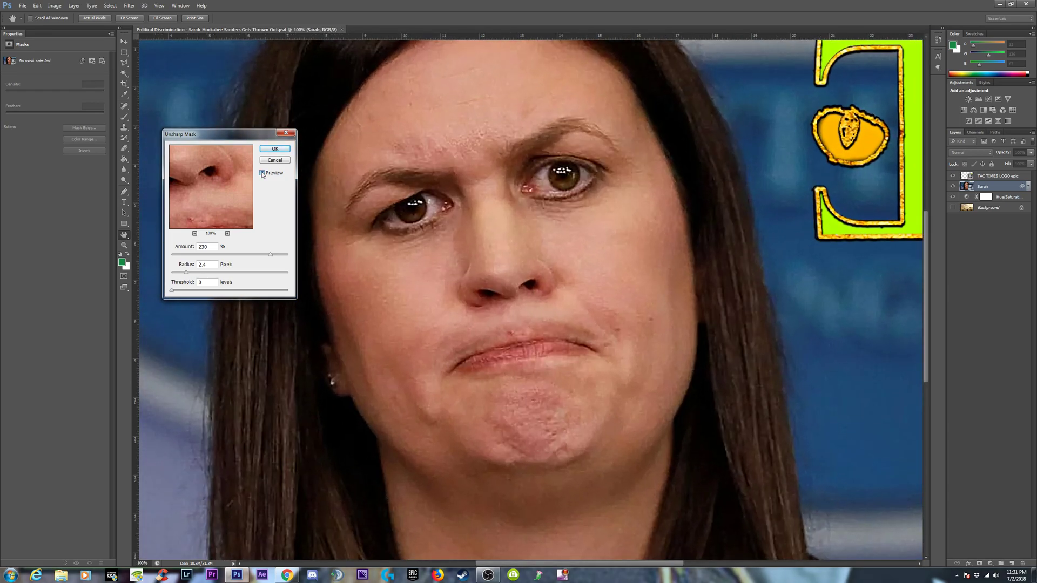
left_click(263, 173)
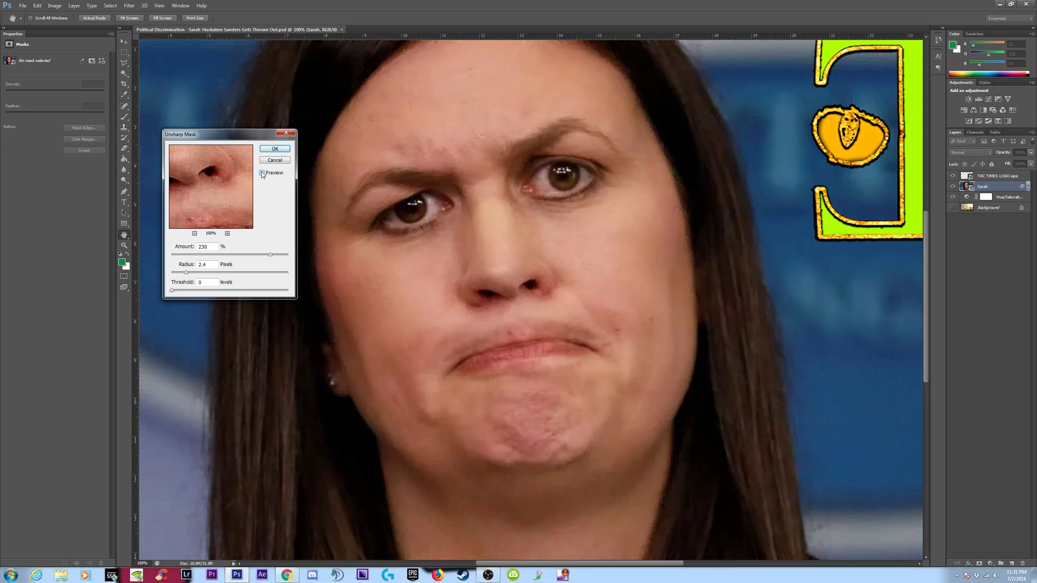
left_click(262, 173)
Step: Reduce the Unsharp Mask amount to 81%, compare it with the unfiltered photo and apply the filter
left_click_drag(272, 257, 224, 256)
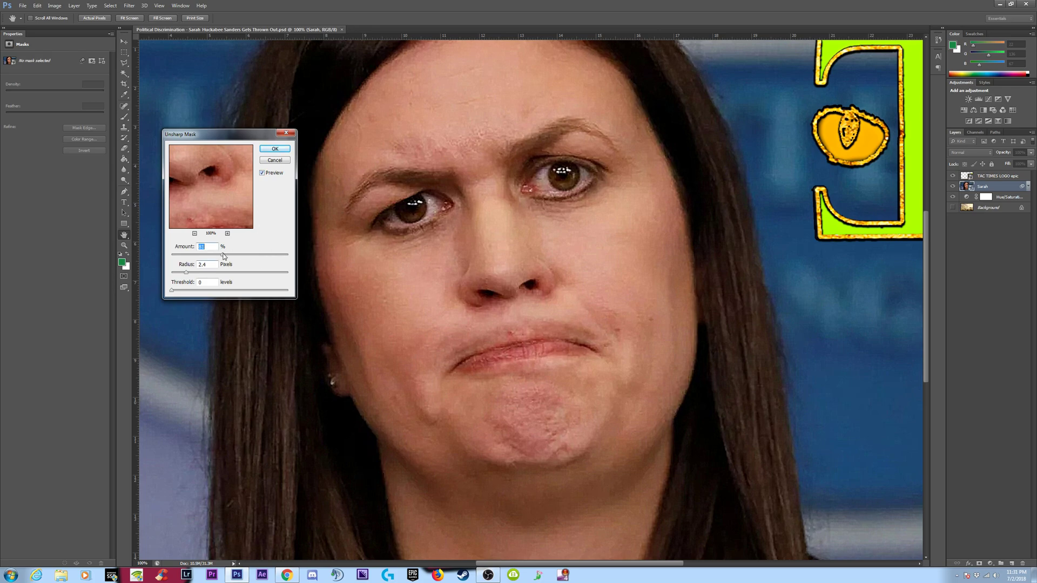
left_click(262, 174)
left_click(261, 173)
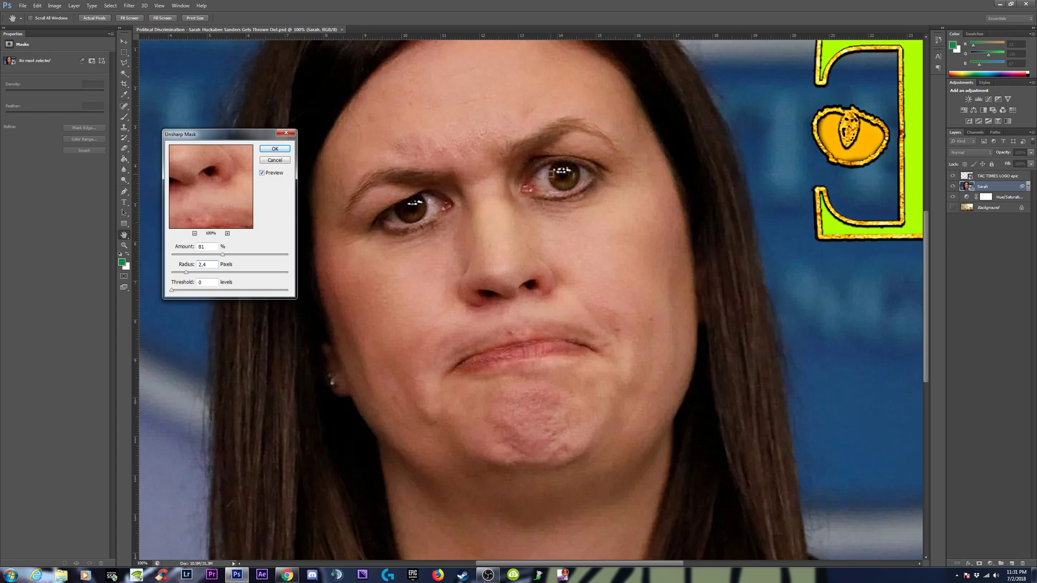
left_click(274, 149)
Step: Add a second Unsharp Mask to the Sarah layer with an amount of 40% and a radius of 6.8 pixels
left_click(118, 8)
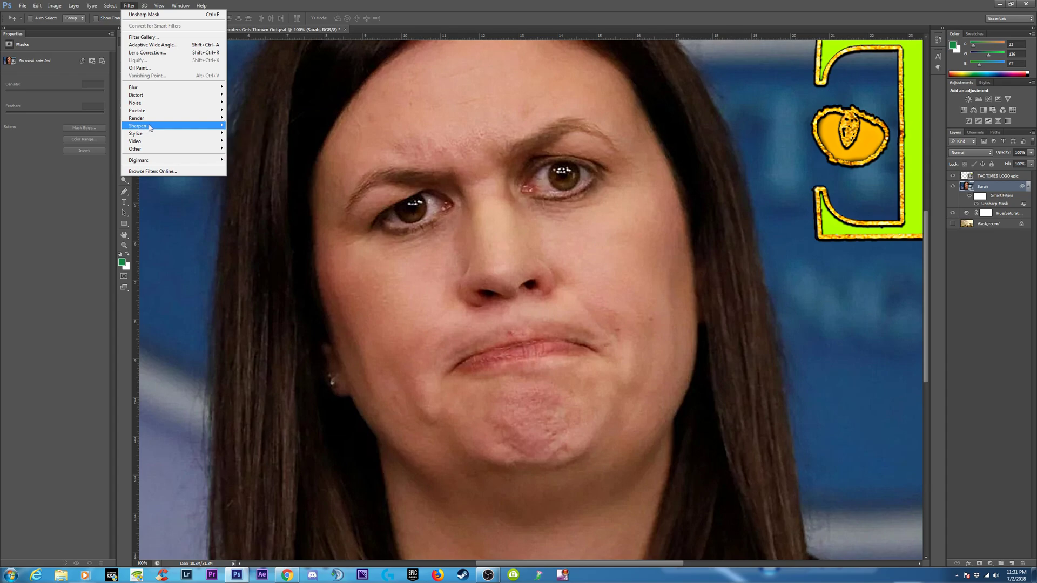
mouse_move(151, 127)
left_click(244, 157)
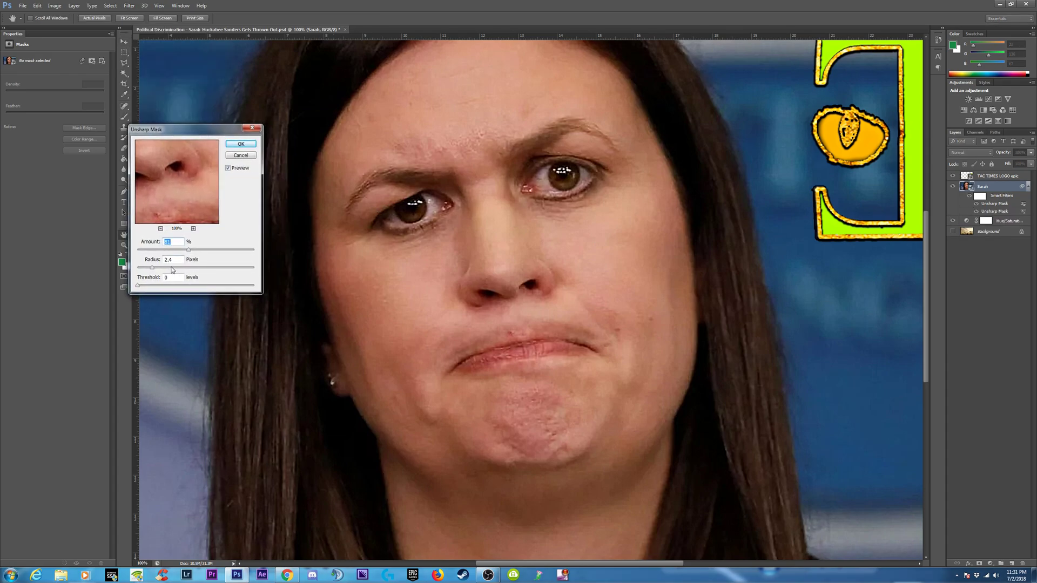
left_click_drag(171, 270, 176, 269)
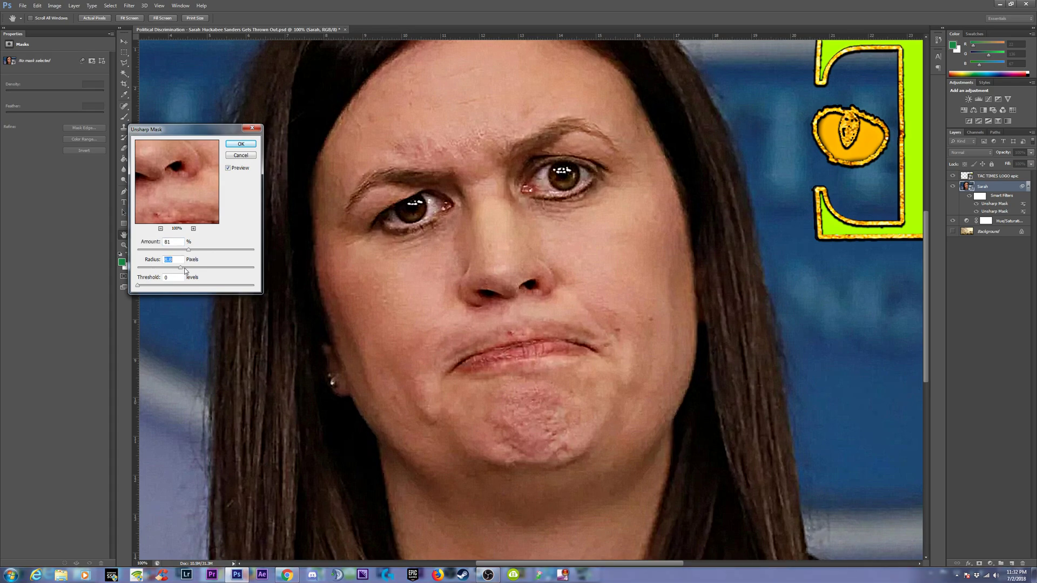
left_click_drag(188, 250, 165, 253)
Step: Compare the face with and without the second Unsharp Mask and apply the filter
left_click(228, 168)
left_click(228, 168)
left_click(228, 168)
left_click(227, 168)
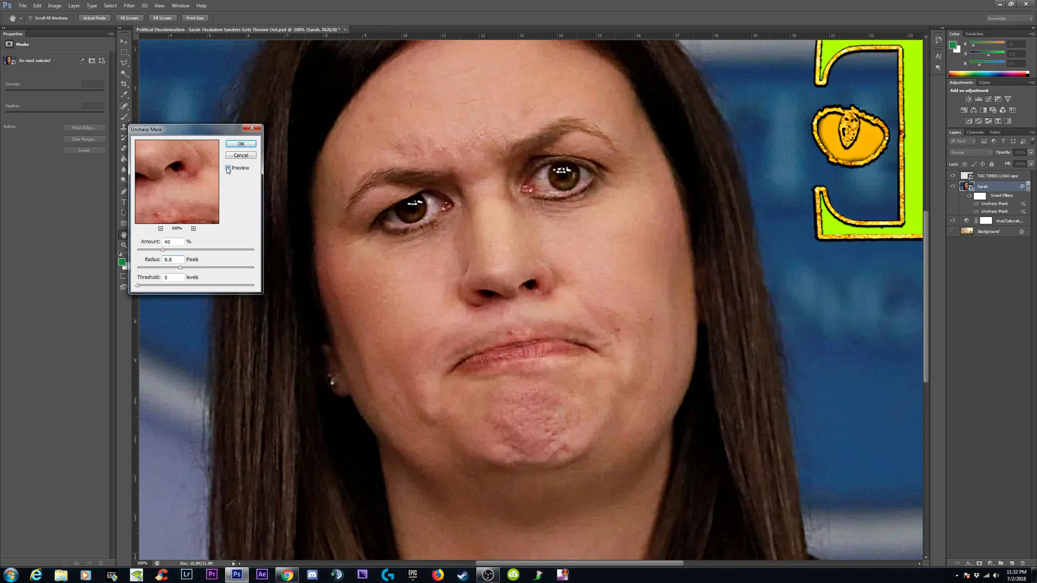
left_click(228, 168)
left_click(228, 169)
left_click(228, 169)
left_click(228, 169)
left_click(228, 169)
left_click(228, 168)
left_click(228, 168)
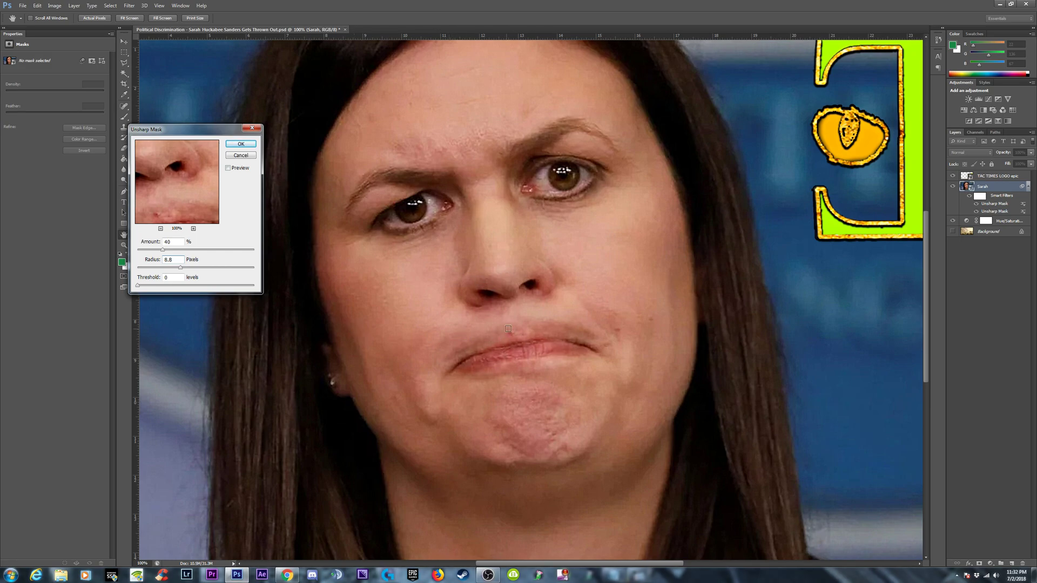
left_click(228, 169)
left_click(241, 145)
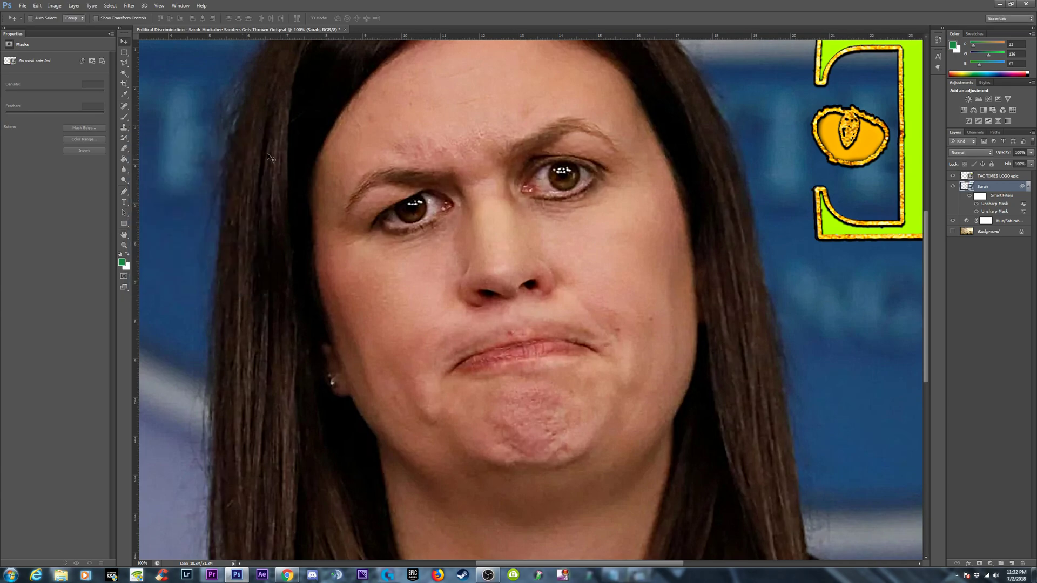
Step: Activate the Clone Stamp tool with the face at 200% and rasterize the Sarah layer
key("ctrl+plus")
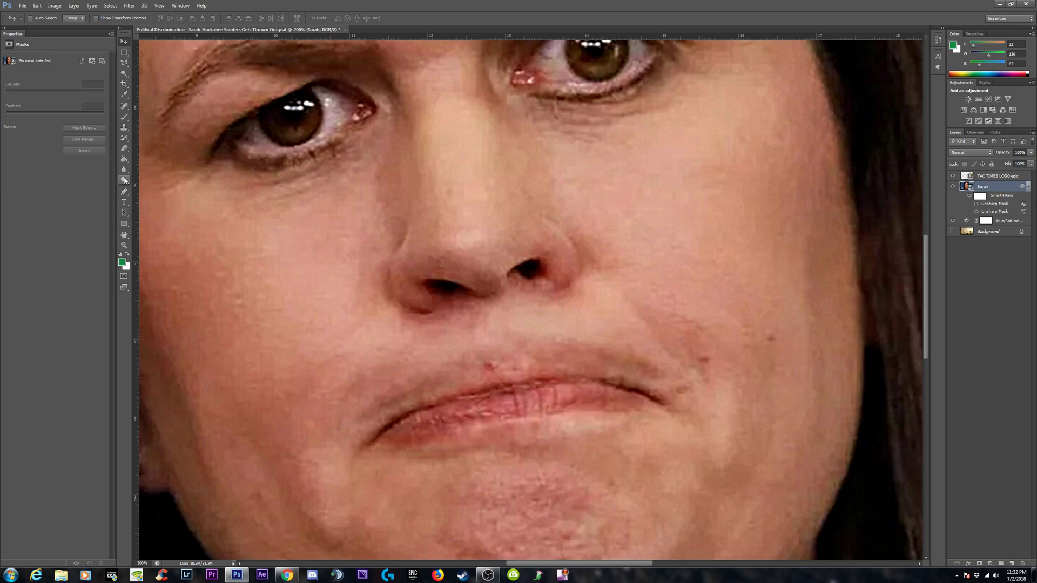
left_click(123, 128)
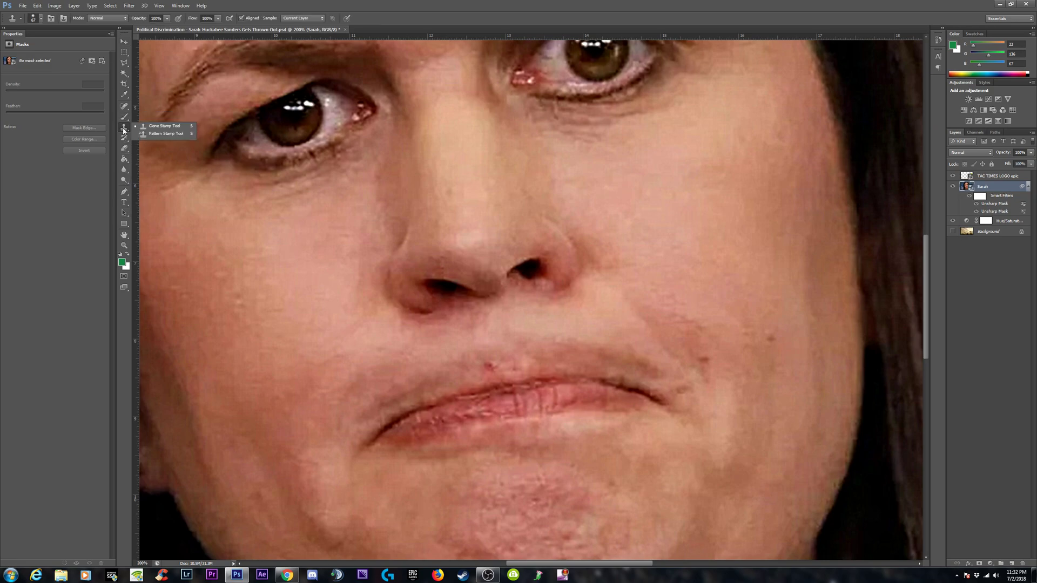
left_click(151, 129)
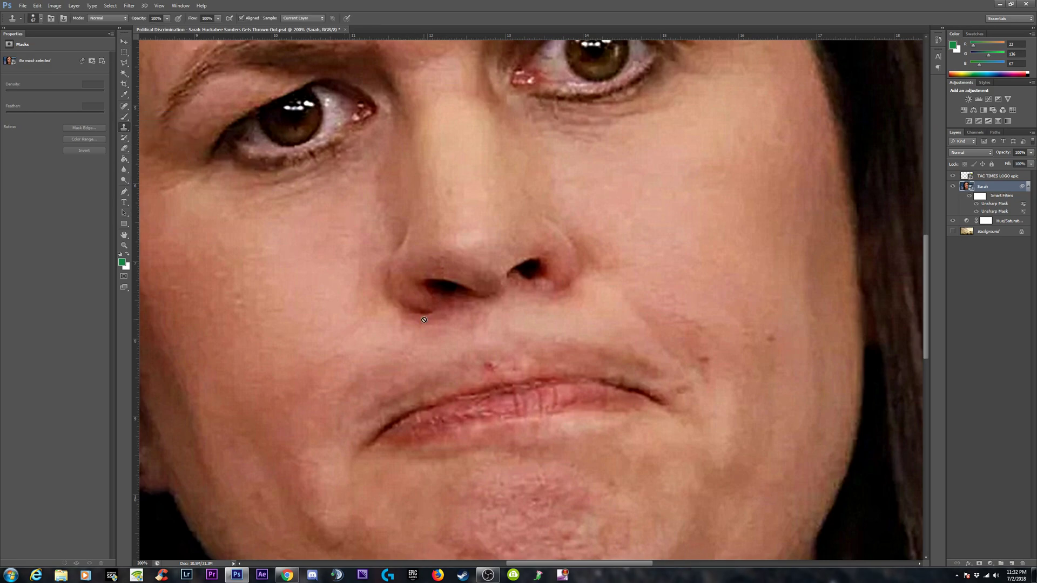
left_click(125, 128)
left_click(159, 128)
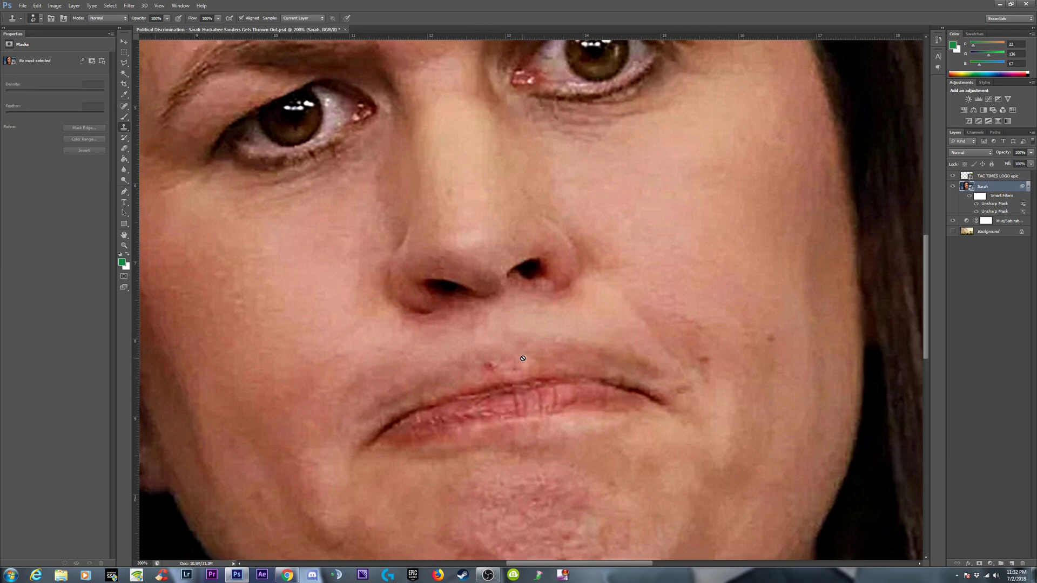
right_click(985, 187)
left_click(950, 272)
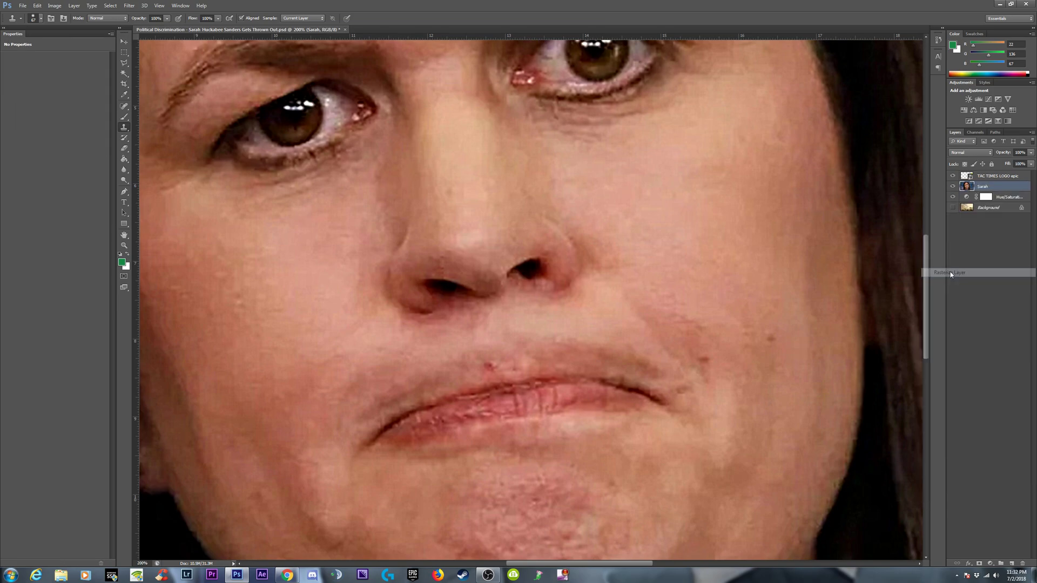
Step: Shrink the Clone Stamp brush until it suits the small red spot above the upper lip
scroll(463, 336, "down", 1)
scroll(463, 336, "down", 1)
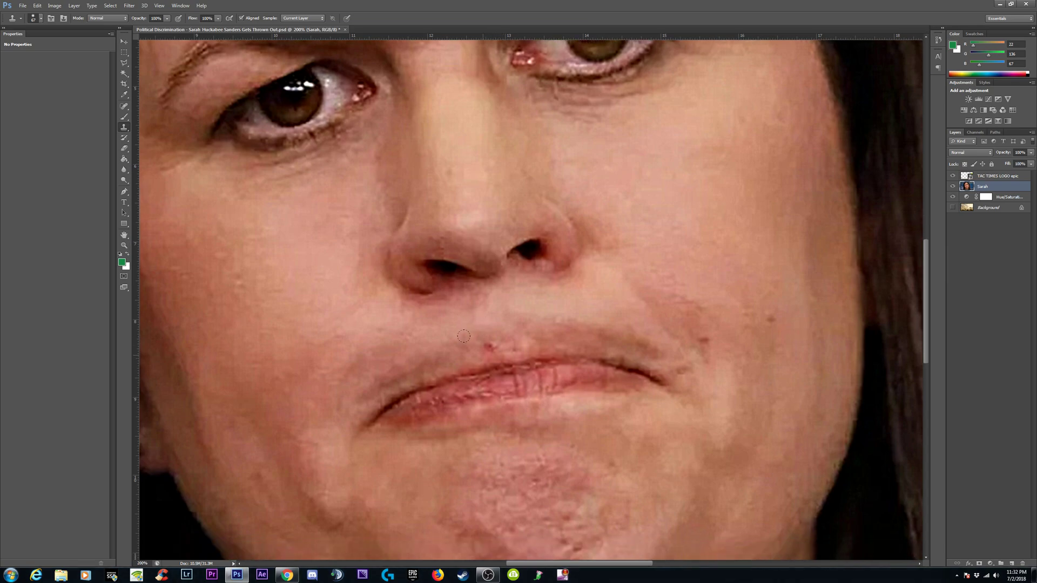
left_click(41, 18)
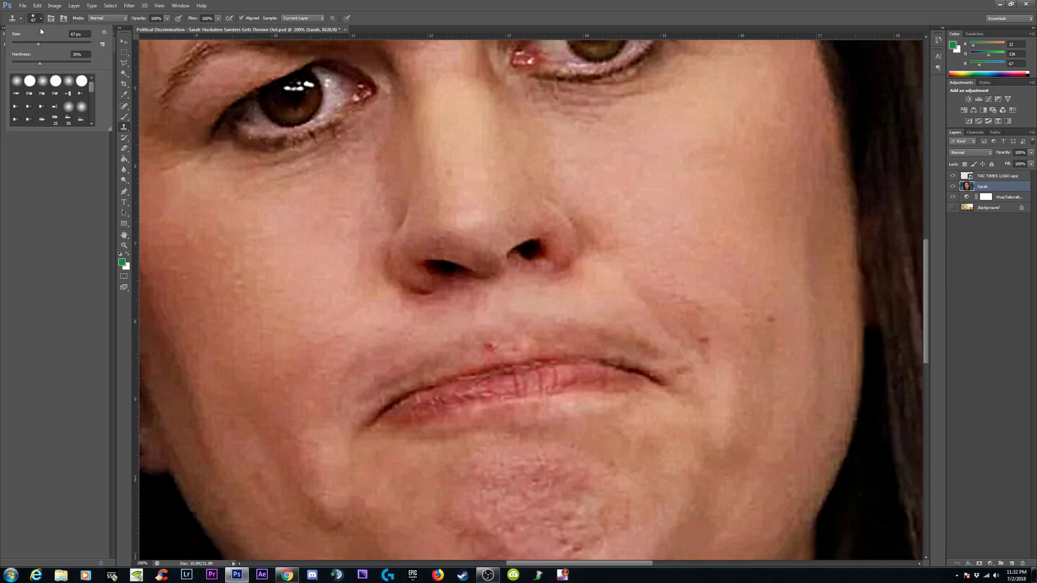
left_click_drag(40, 43, 25, 46)
left_click_drag(24, 48, 21, 47)
left_click(527, 341, "alt")
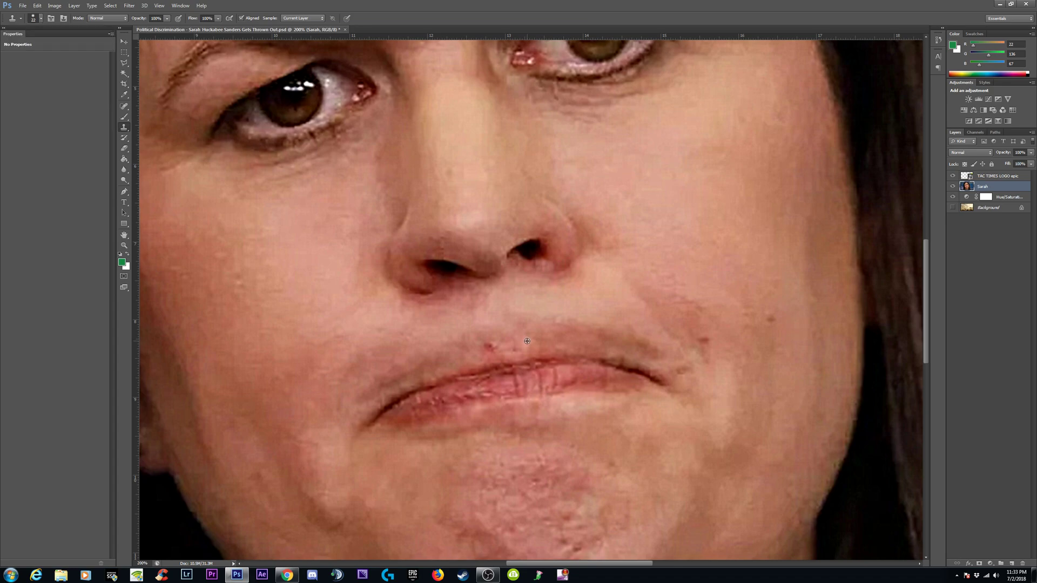
scroll(480, 346, "up", 3)
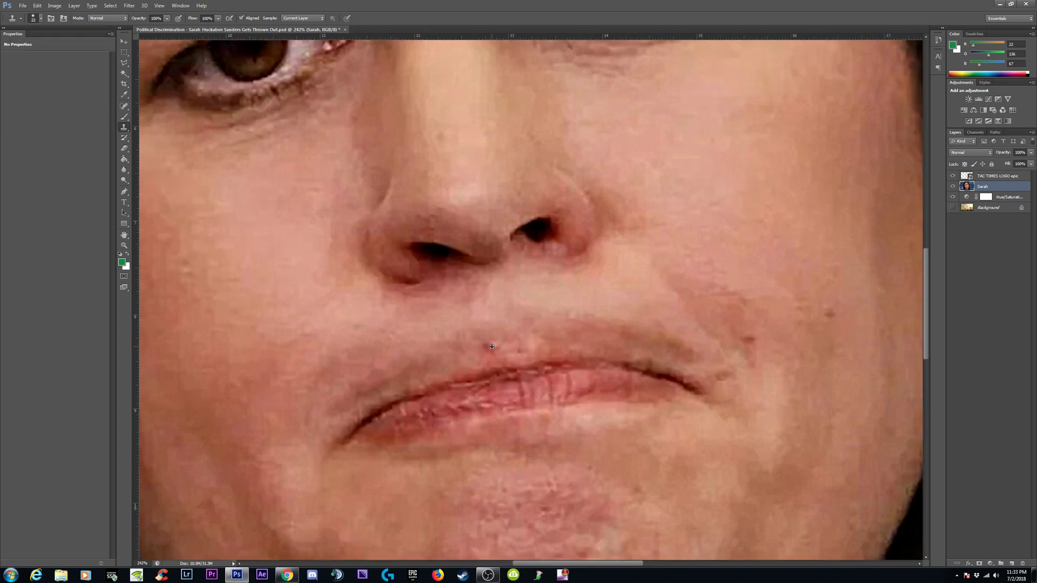
left_click(41, 18)
left_click(33, 42)
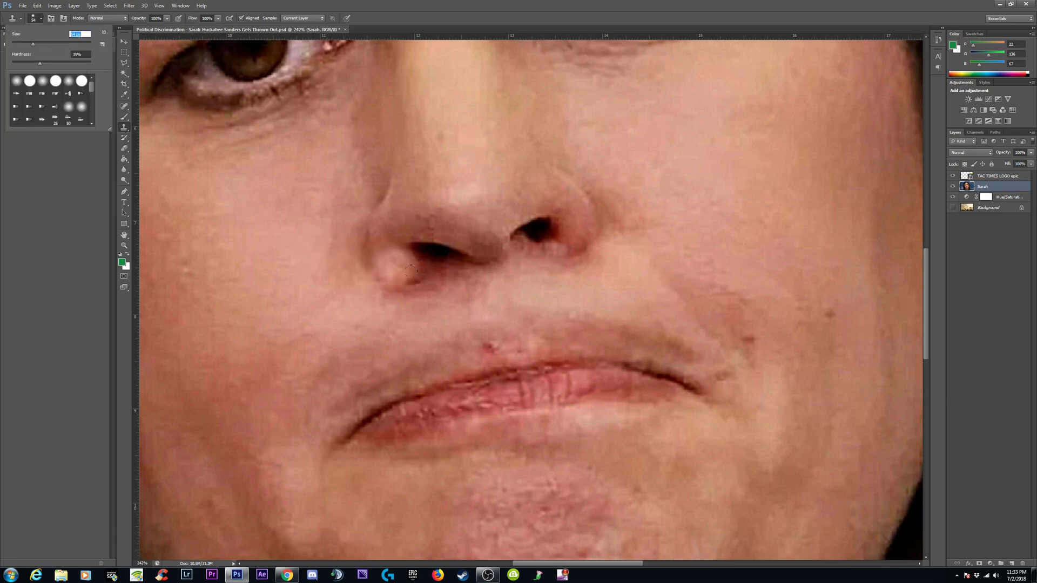
left_click_drag(33, 43, 24, 43)
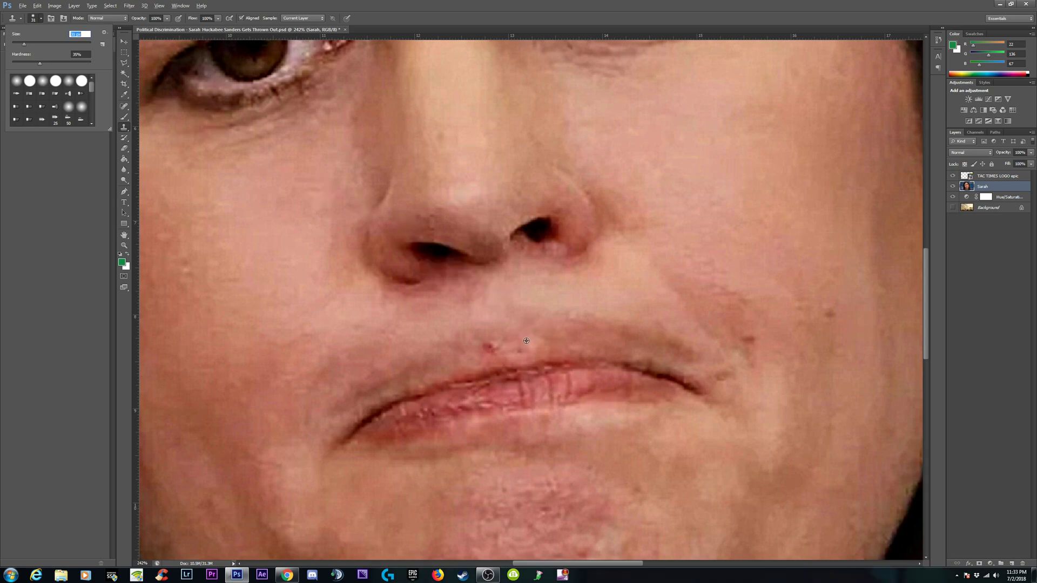
Step: Clone nearby skin over the red spot above the upper lip and along the lower lip's edge
left_click(466, 355, "alt")
left_click(489, 346)
left_click(603, 422, "alt")
left_click(603, 405)
left_click(600, 403)
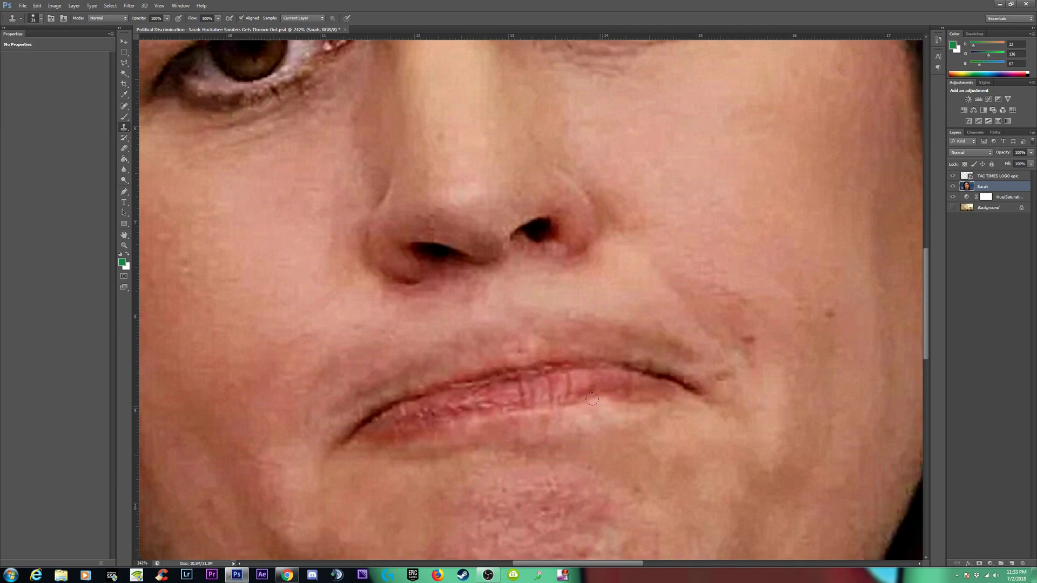
left_click(595, 397)
key("ctrl+1")
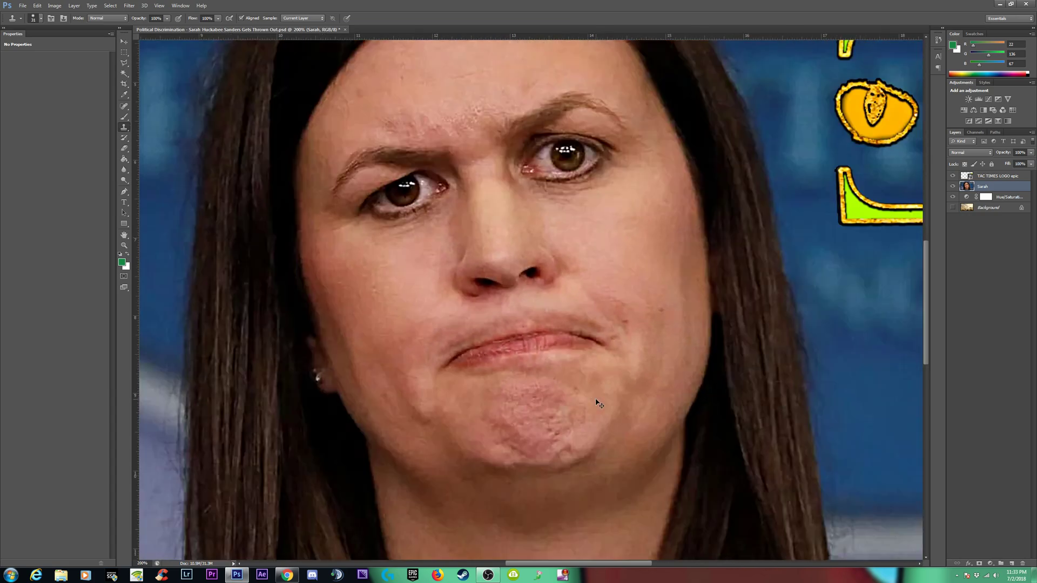
key("ctrl+minus")
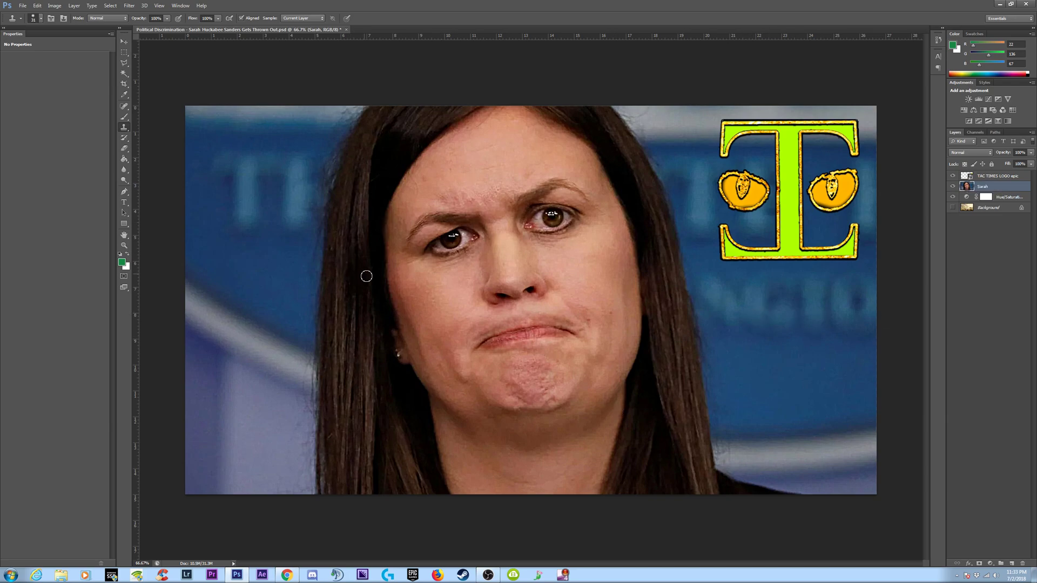
Step: Add a Curves adjustment layer above the Sarah layer and raise the highlights of its RGB curve
left_click(991, 565)
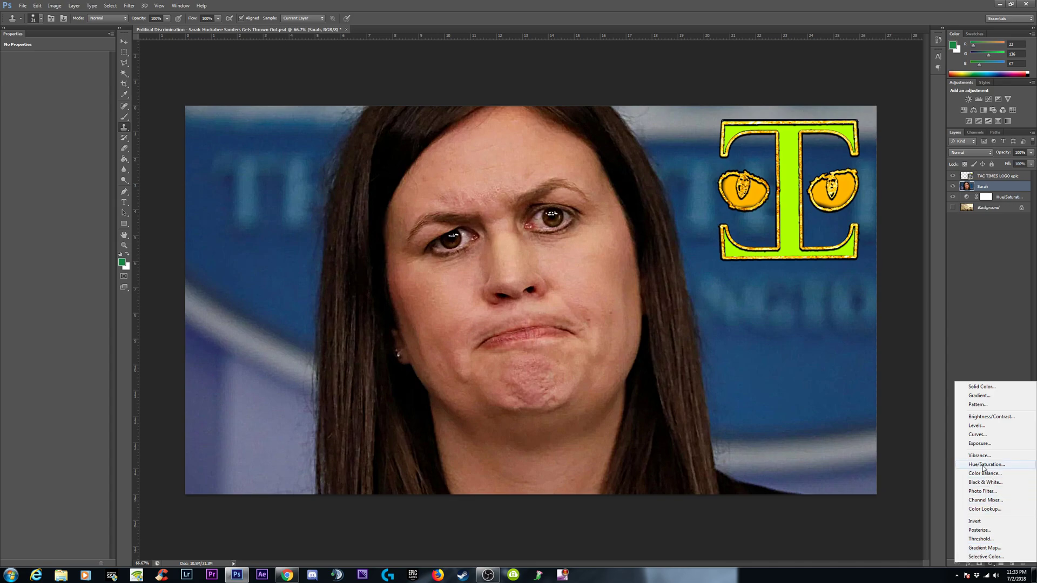
left_click(981, 434)
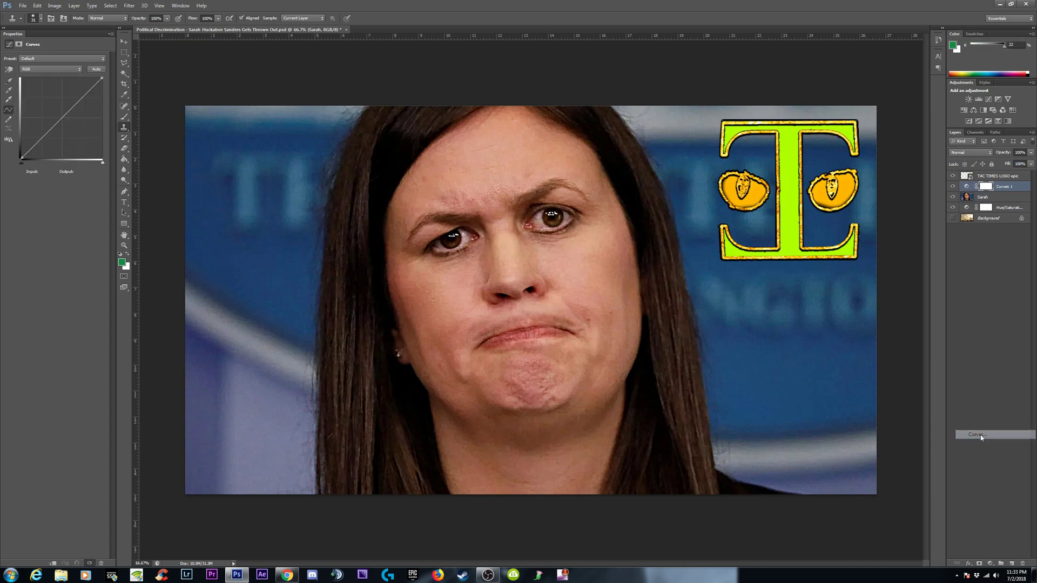
left_click(90, 86)
left_click_drag(90, 86, 87, 83)
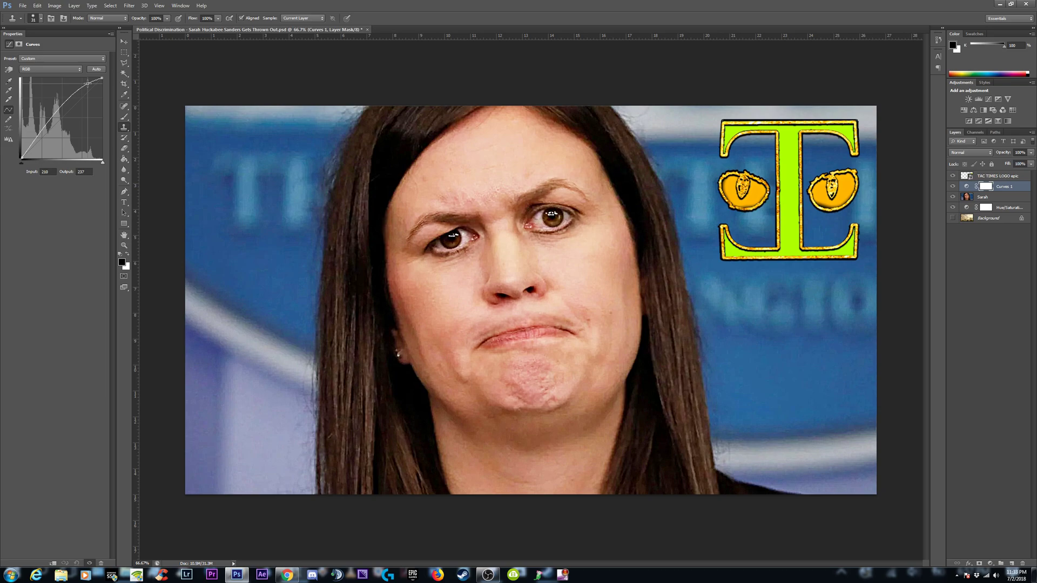
left_click_drag(87, 83, 89, 84)
Step: Place a shadow point at input 14, output 13 on the curve and compare the photo with and without the Curves layer
left_click_drag(24, 155, 26, 153)
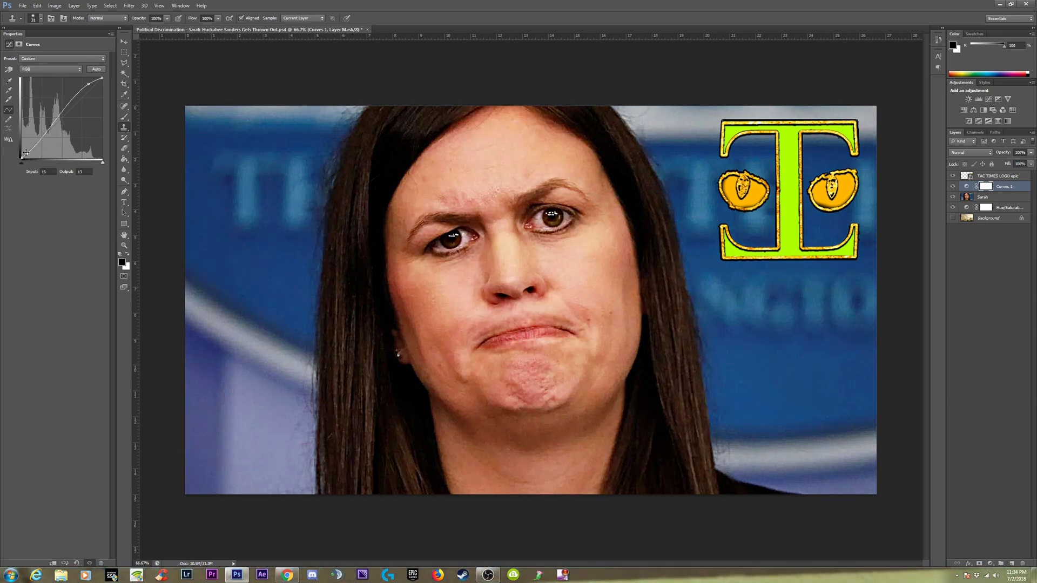
left_click_drag(26, 152, 25, 153)
left_click(954, 186)
left_click(953, 186)
left_click(954, 186)
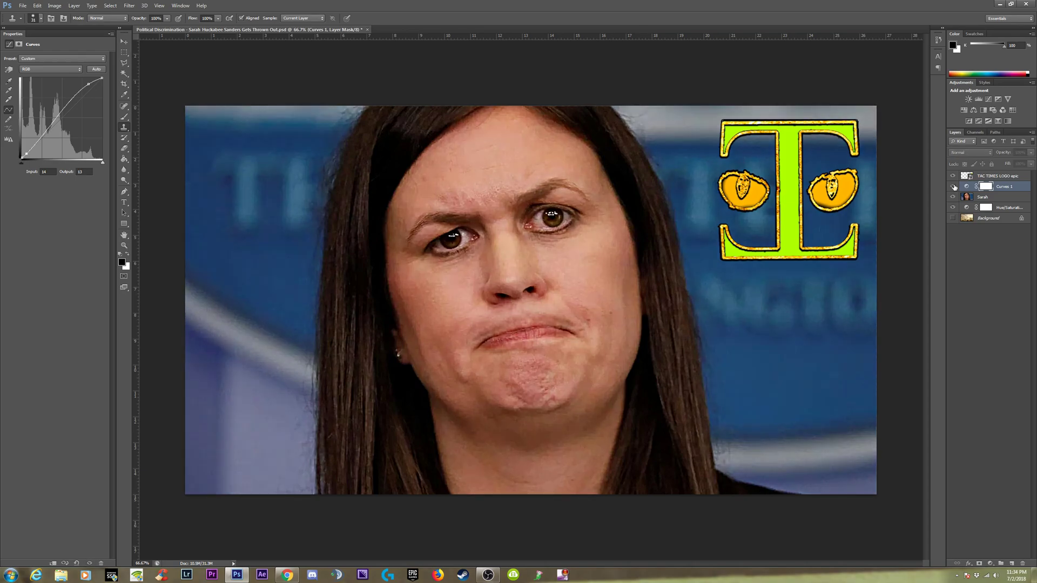
left_click(953, 187)
left_click(953, 186)
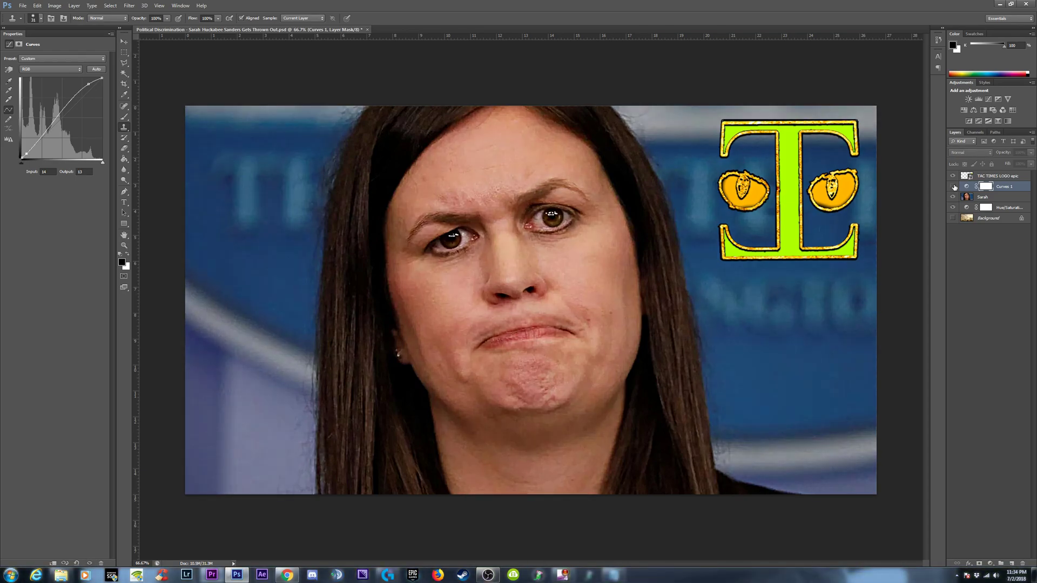
left_click(953, 186)
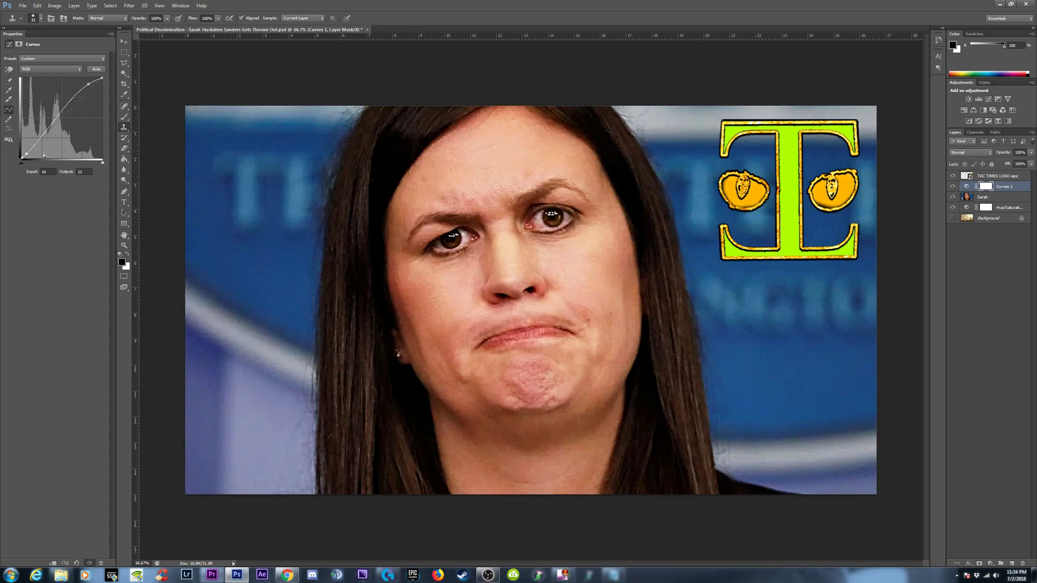
Step: Replace the RGB curve's shadow and highlight points with one midtone point at input 101, output 126
left_click_drag(24, 154, 114, 182)
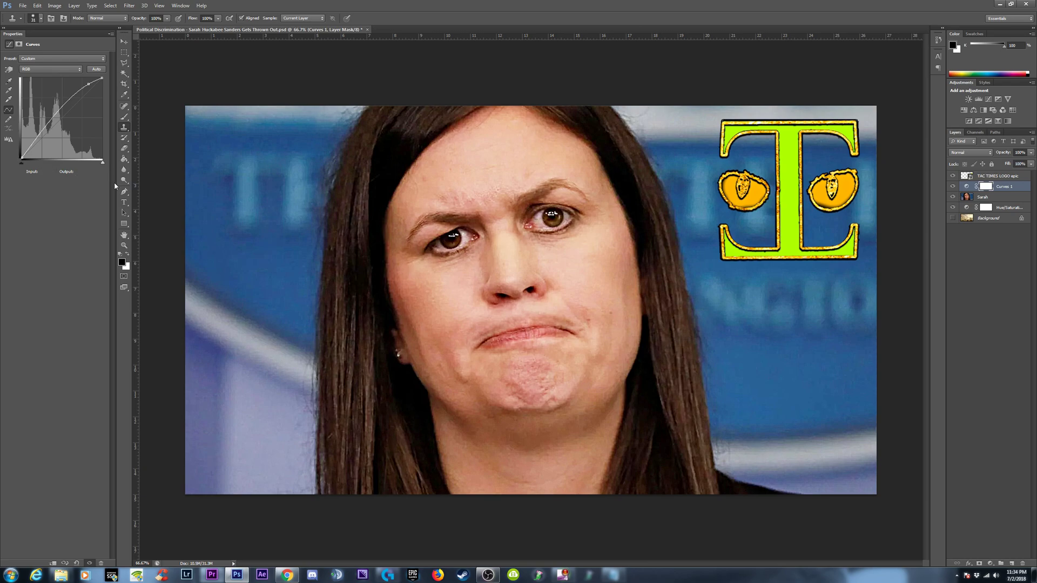
left_click_drag(87, 85, 86, 180)
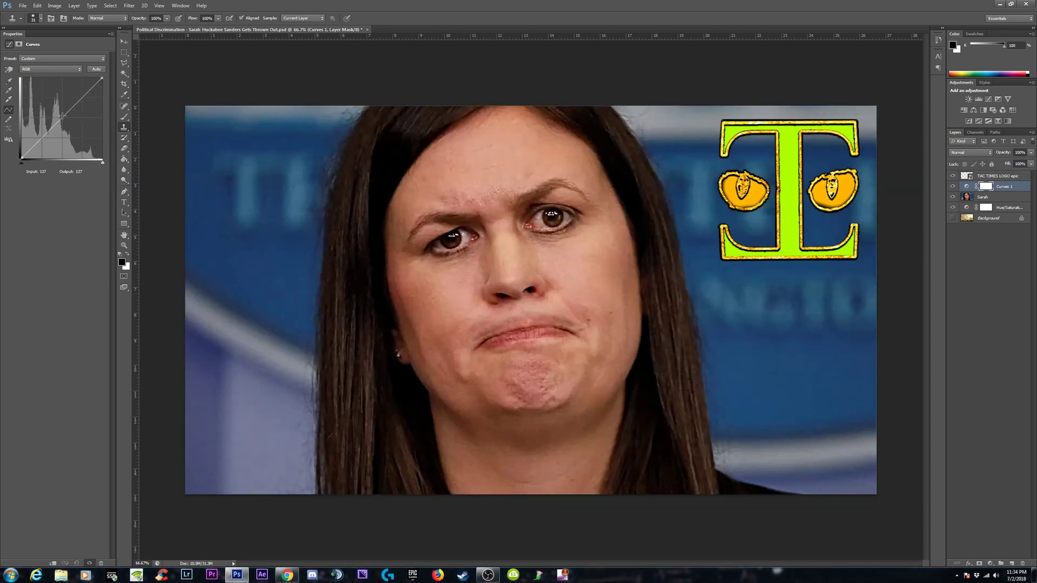
mouse_move(55, 122)
left_mouse_down()
mouse_move(49, 110)
mouse_move(54, 118)
left_mouse_up()
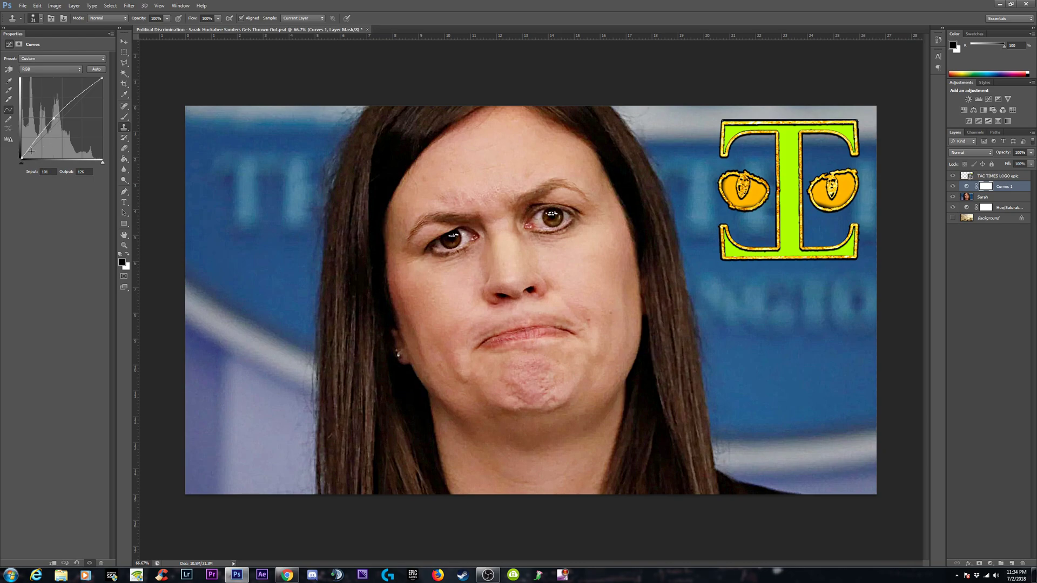
Step: Add a shadow point at input 14, output 8 to the curve and compare the photo with and without Curves
left_click_drag(26, 153, 25, 153)
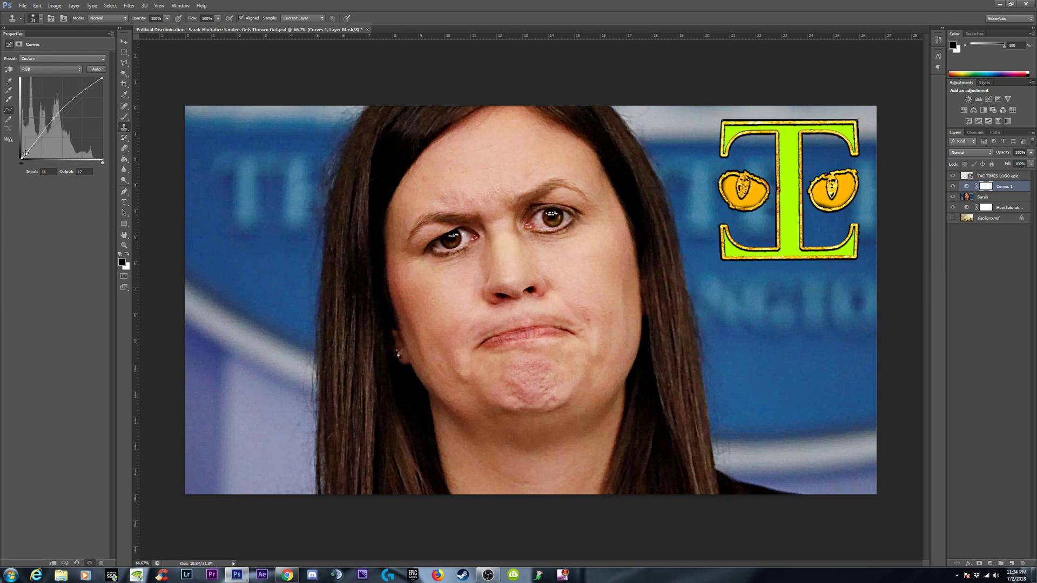
left_click_drag(25, 153, 26, 155)
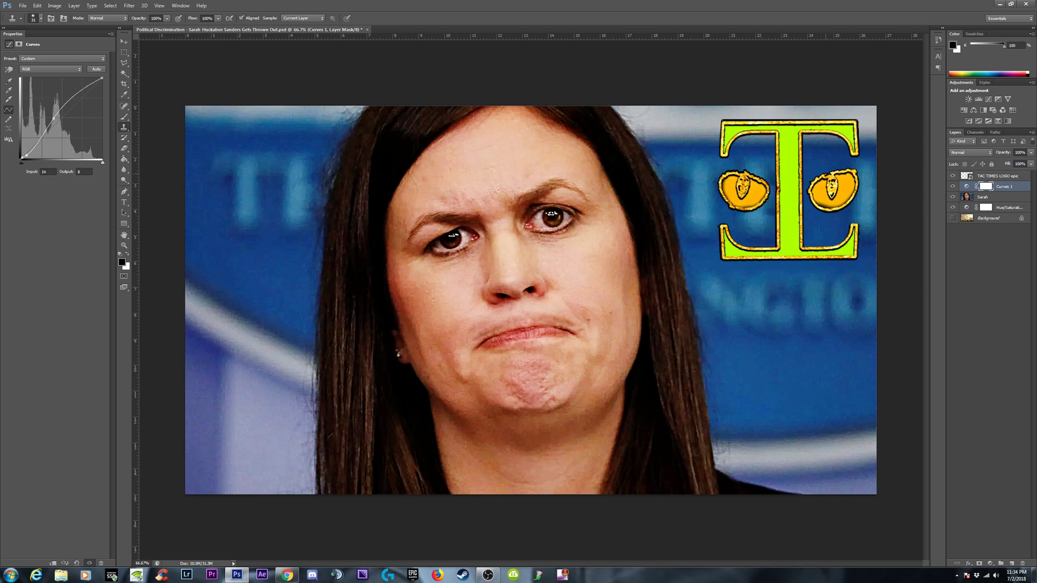
left_click(954, 186)
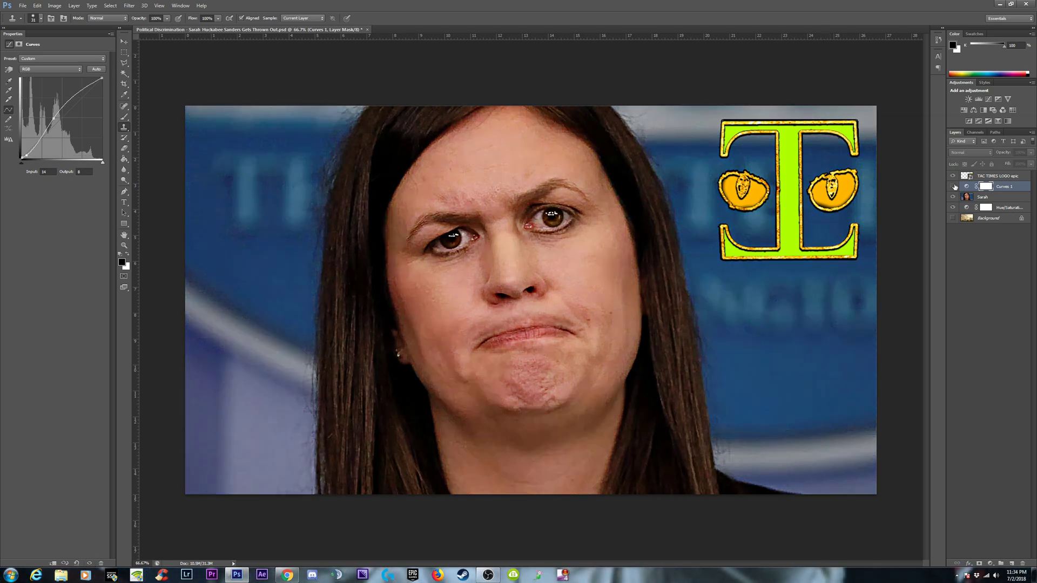
left_click(953, 186)
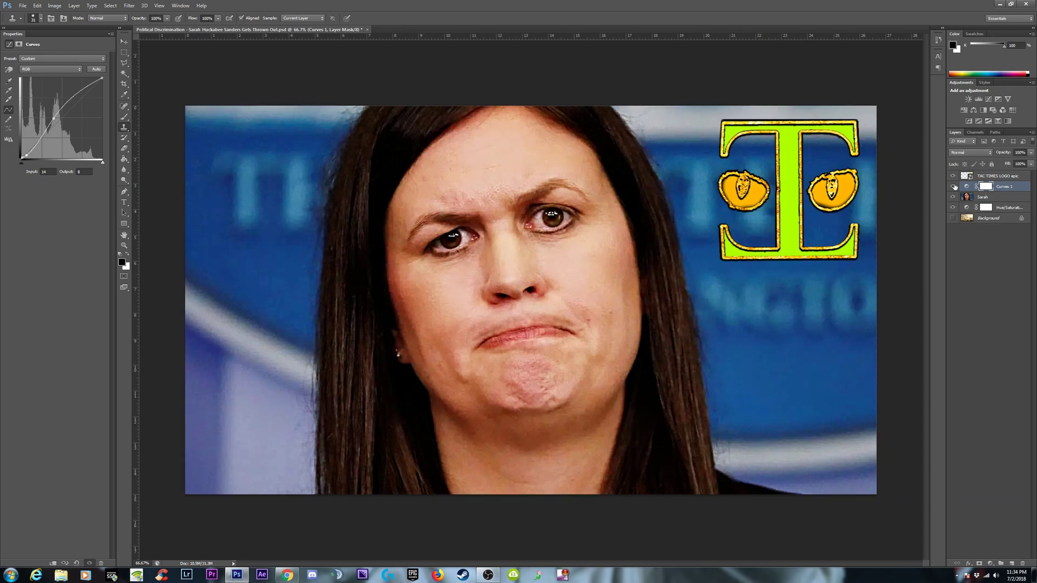
Step: Clear the curve's points, place a single midtone point at input 97, output 119, and check the effect against the unadjusted photo
key("ctrl+minus")
left_click_drag(56, 115, 124, 191)
left_click_drag(56, 124, 52, 121)
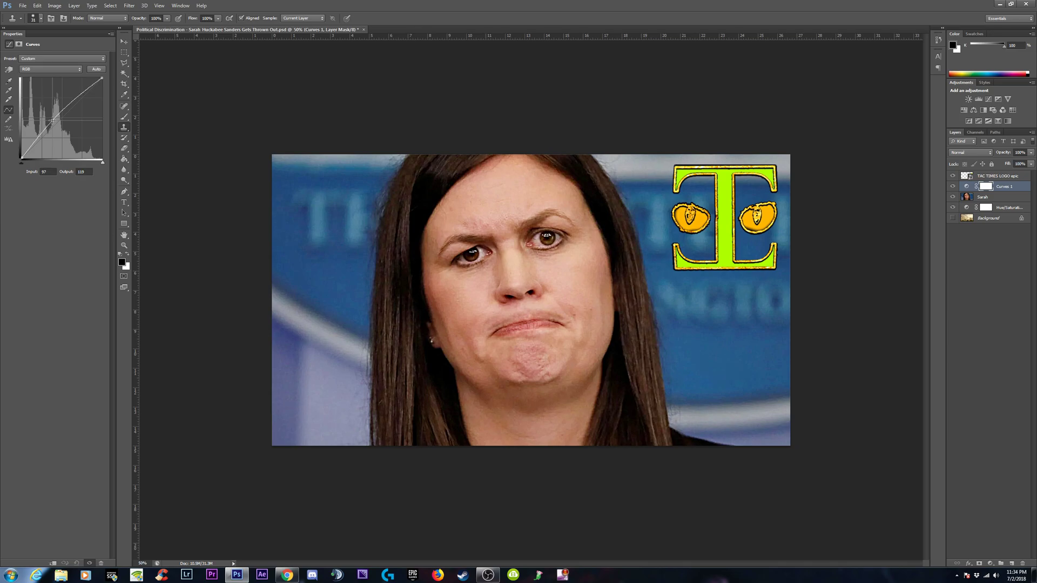
left_click(953, 186)
left_click(953, 186)
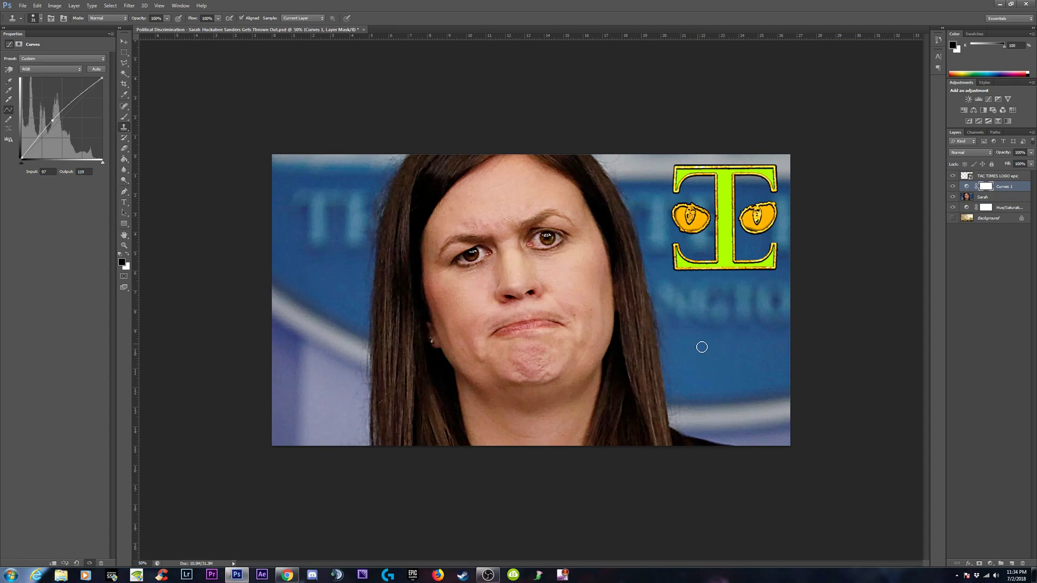
Step: Compare the photo with the Curves 1 layer hidden and shown
left_click(990, 563)
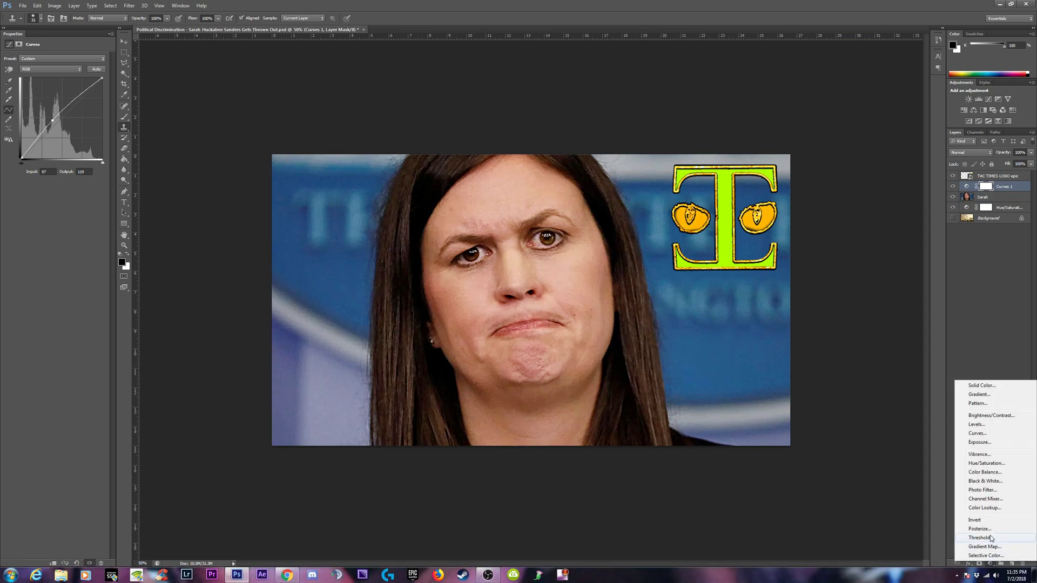
left_click(981, 279)
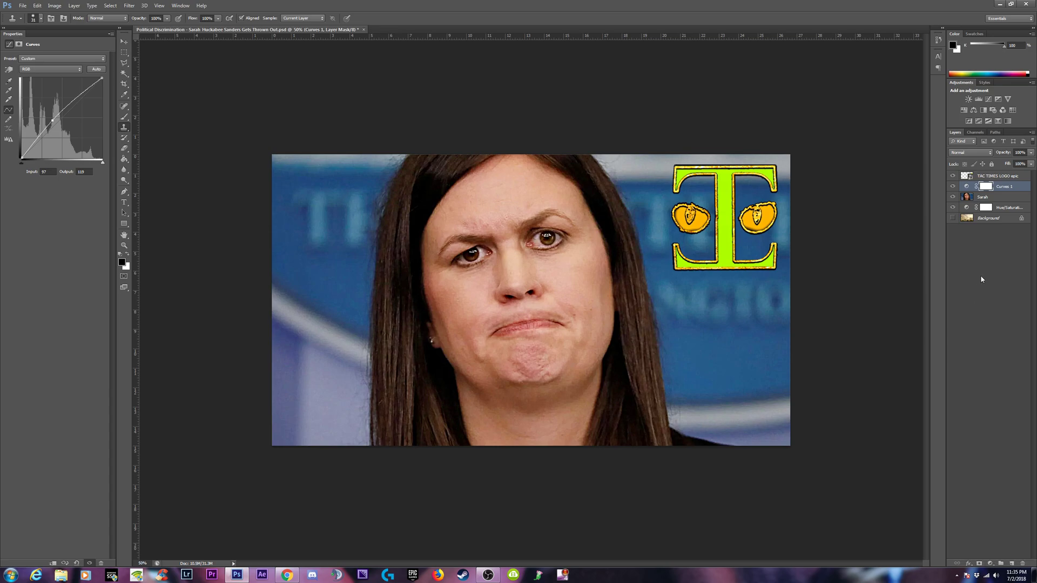
left_click(954, 187)
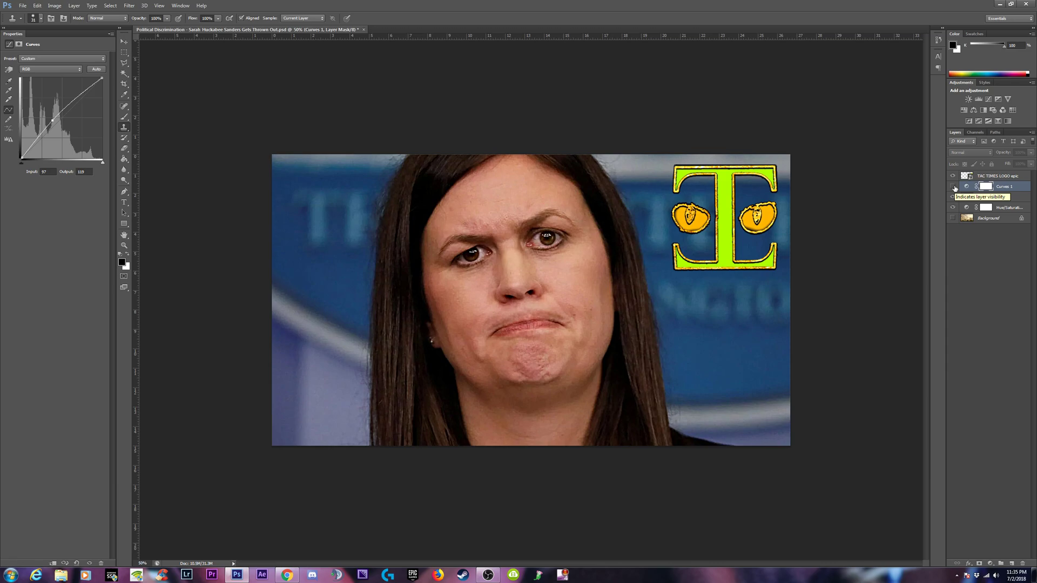
left_click(954, 187)
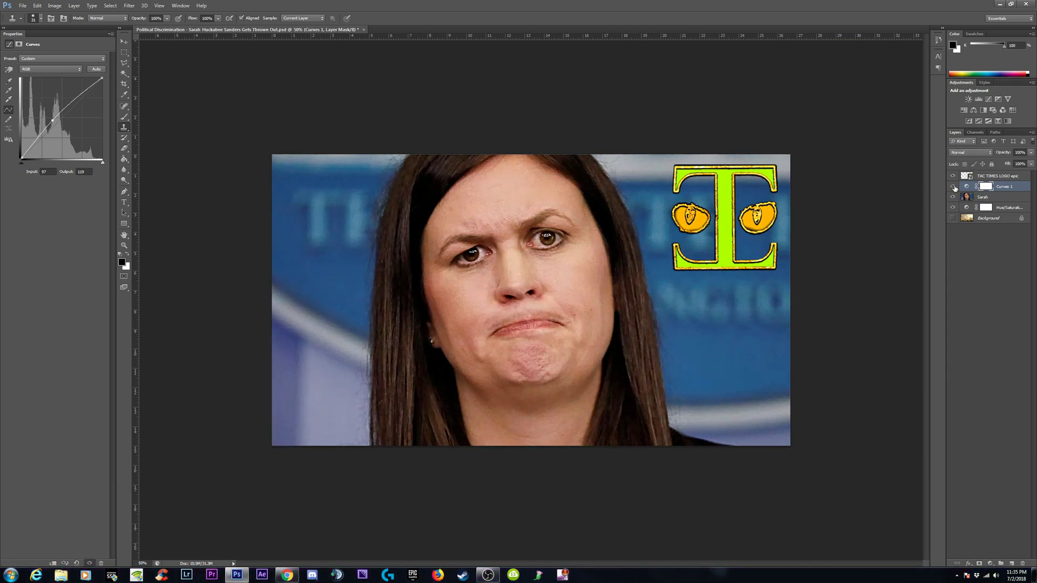
left_click(953, 187)
left_click(954, 187)
Step: Add a Hue/Saturation adjustment layer above Curves 1 and raise its saturation slightly
left_click(990, 563)
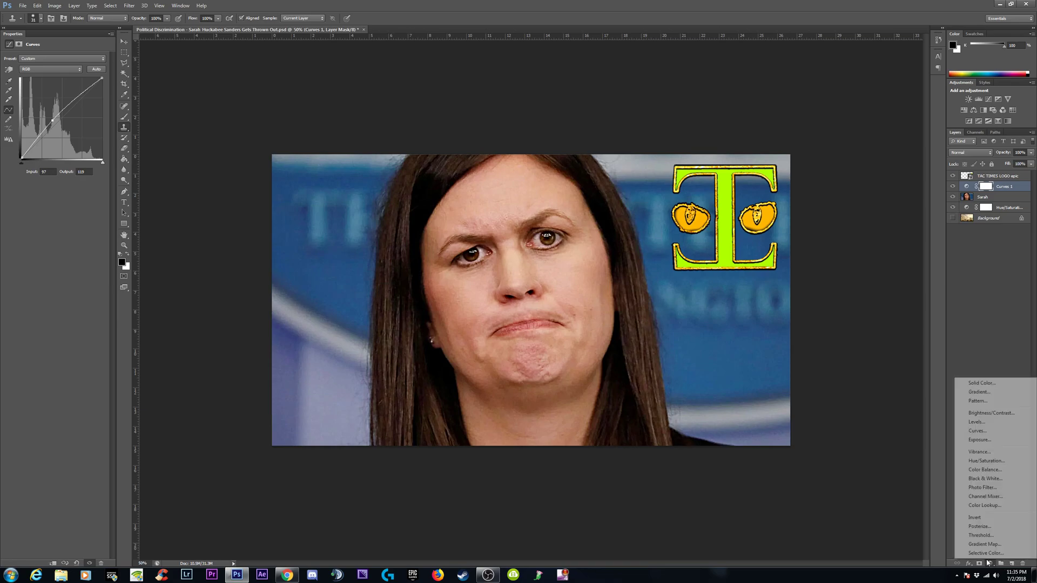
left_click(985, 462)
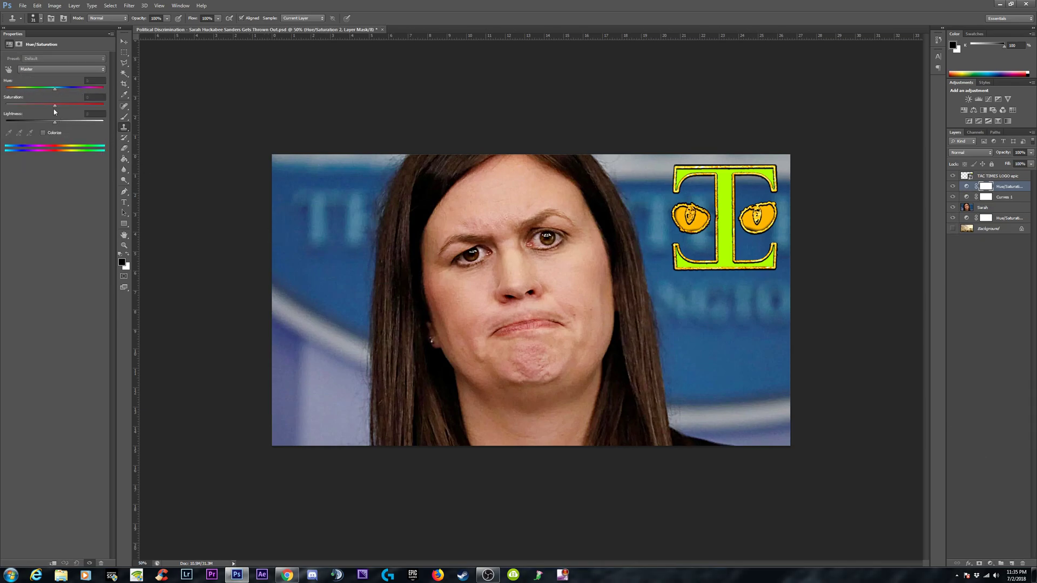
left_click_drag(54, 109, 63, 108)
left_click_drag(63, 108, 59, 108)
left_click_drag(60, 106, 59, 107)
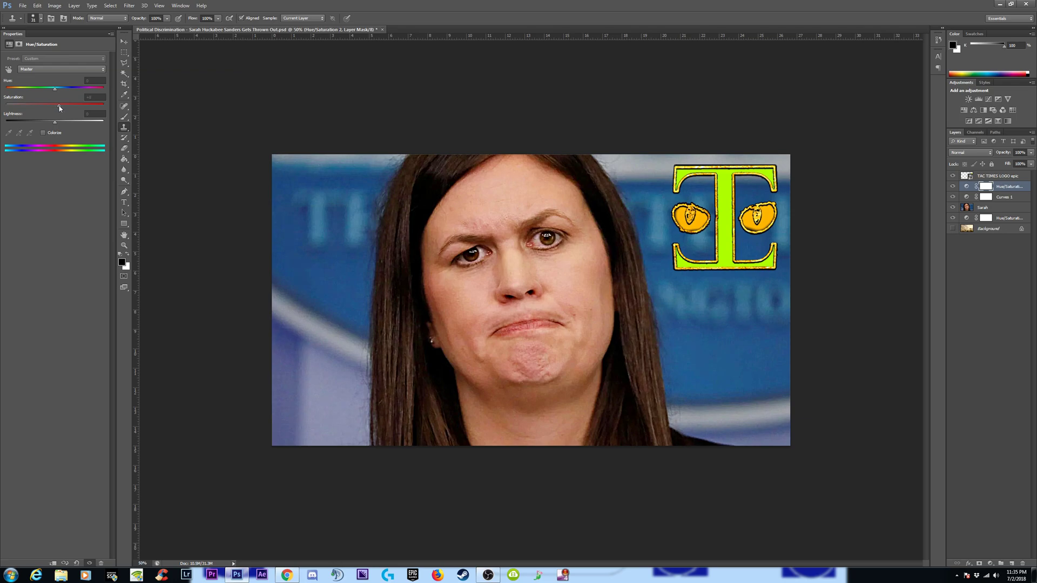
Step: Compare the thumbnail with the upper Hue/Saturation layer hidden and shown, both at 50% and at a small preview size
left_click(953, 186)
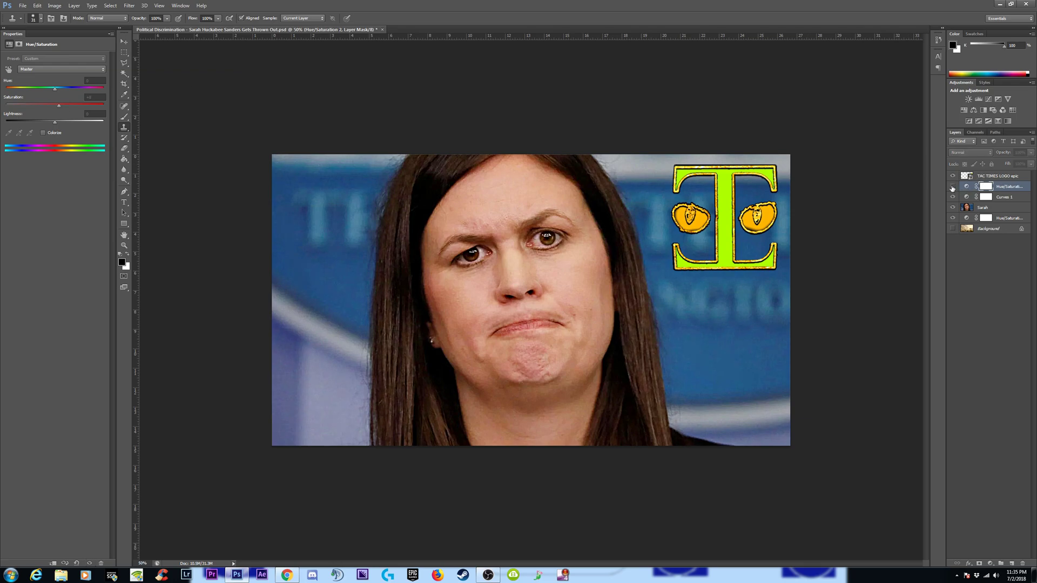
left_click(952, 187)
left_click(952, 187)
left_click(952, 187)
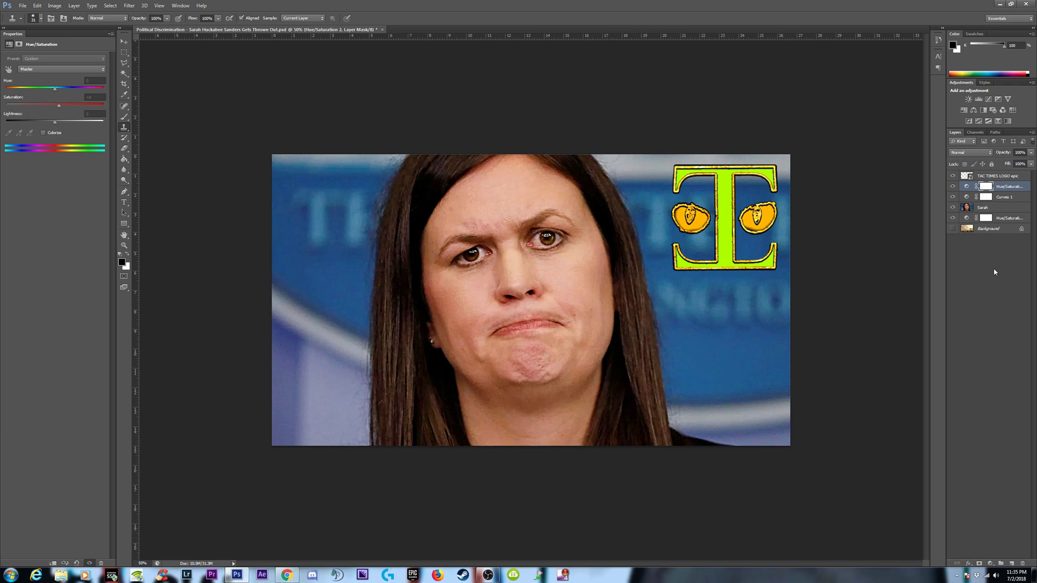
scroll(875, 229, "down", 3)
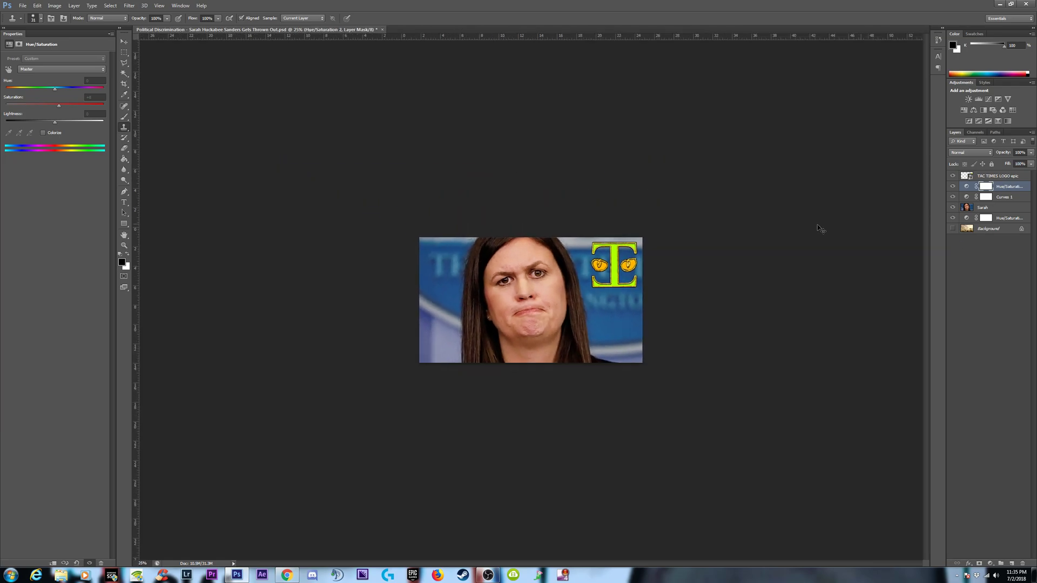
scroll(818, 231, "up", 1)
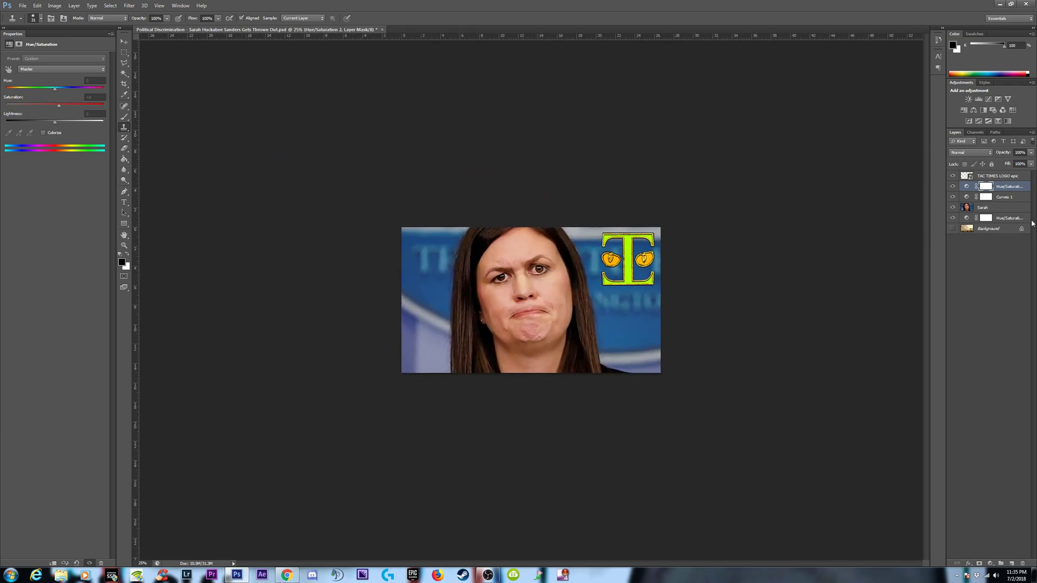
left_click(954, 186)
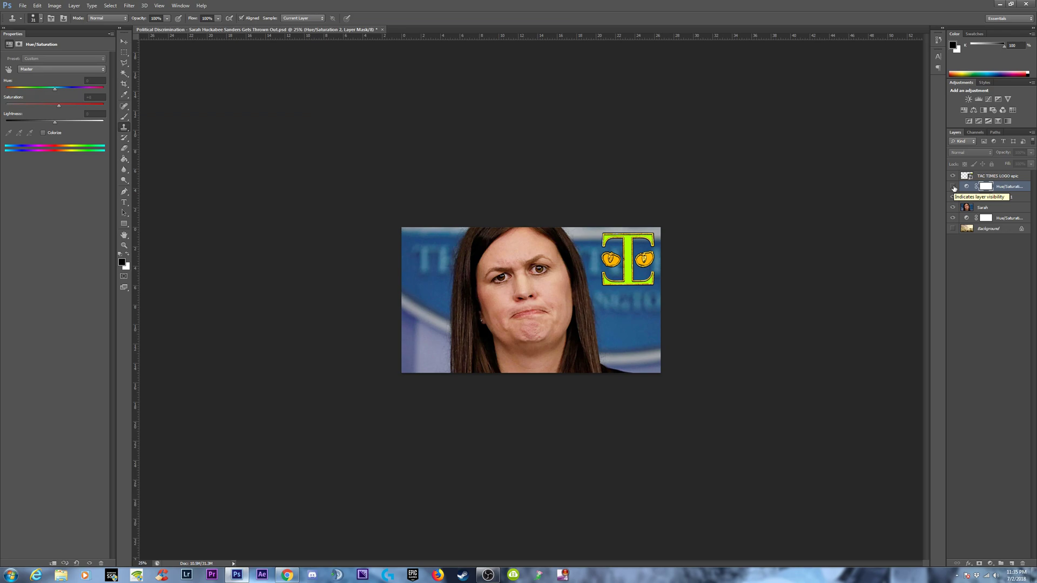
left_click(953, 187)
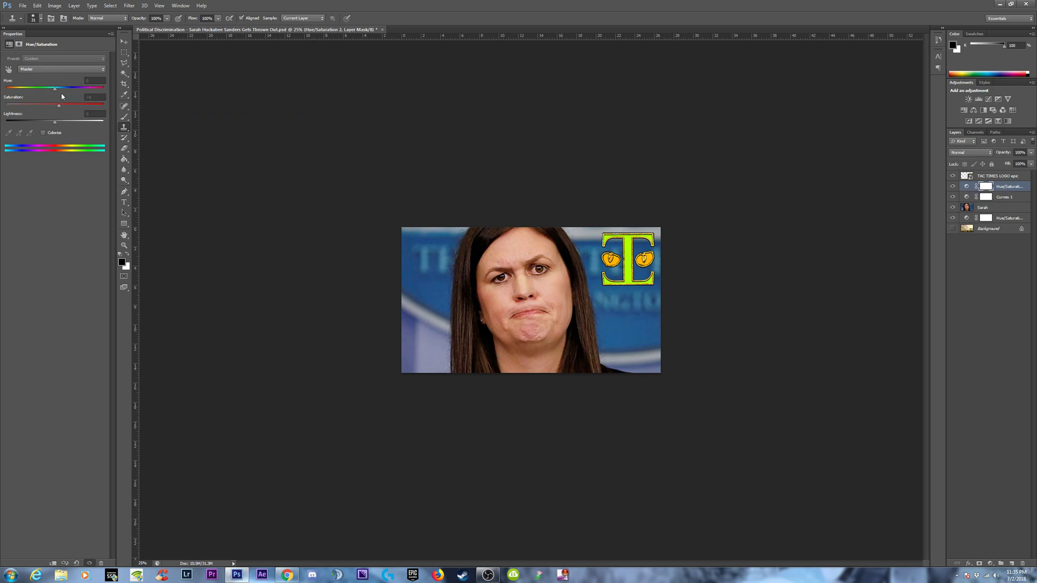
Step: Shift the upper Hue/Saturation layer's hue slightly upward and lower its lightness a touch
mouse_move(54, 91)
left_mouse_down()
mouse_move(7, 87)
mouse_move(56, 86)
left_mouse_up()
left_click_drag(96, 89, 57, 92)
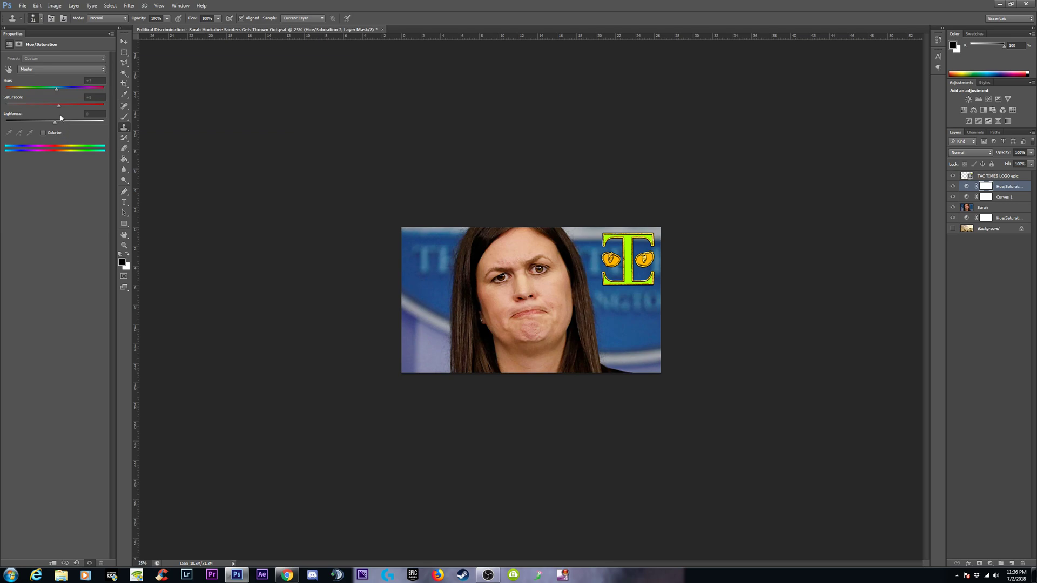
left_click_drag(56, 124, 57, 123)
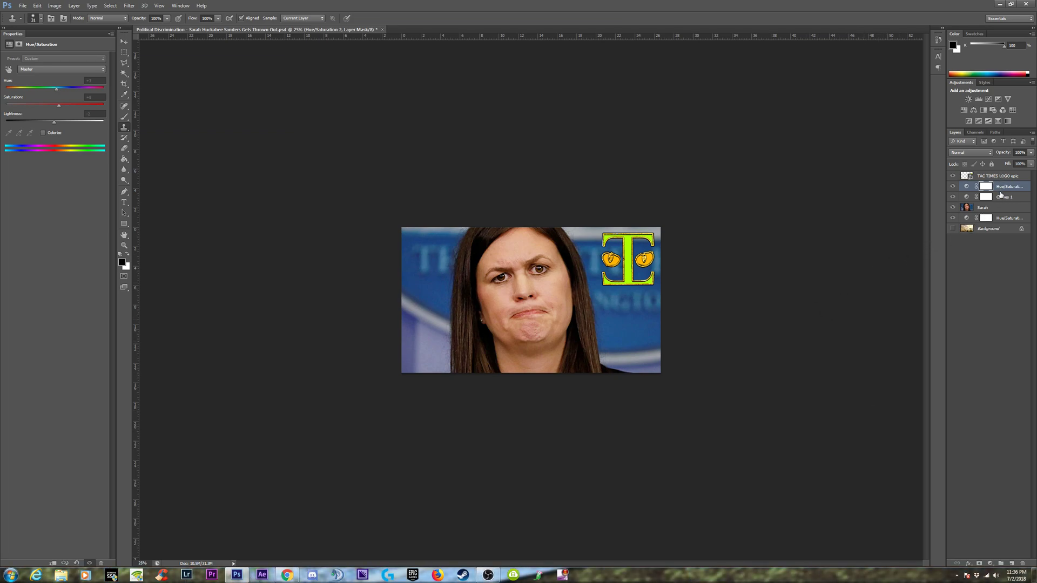
Step: Duplicate the Sarah layer to the top of the layer stack and toggle the copy's visibility as a before-and-after check
left_click(993, 211)
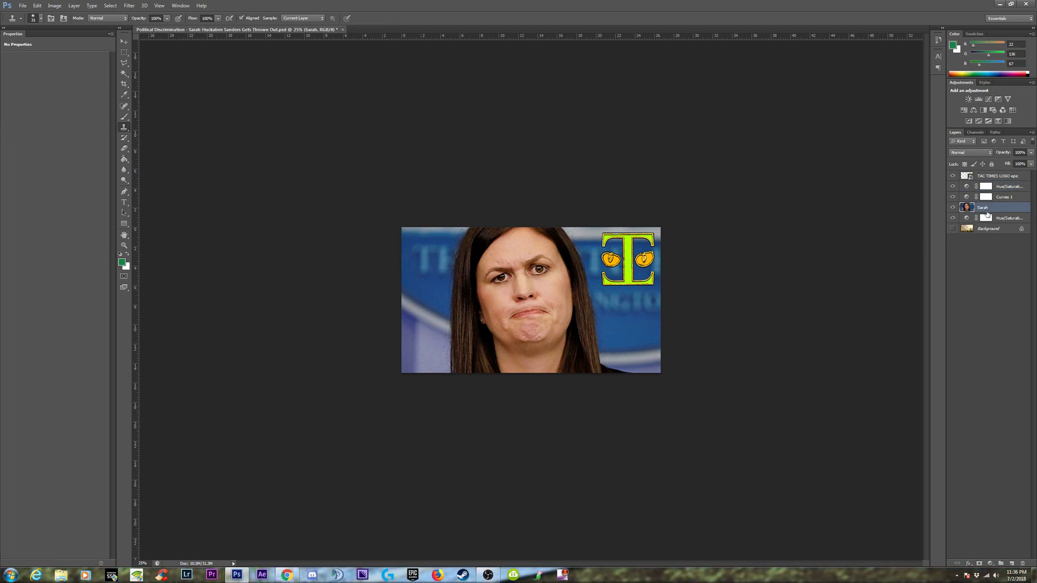
left_click_drag(990, 211, 988, 176)
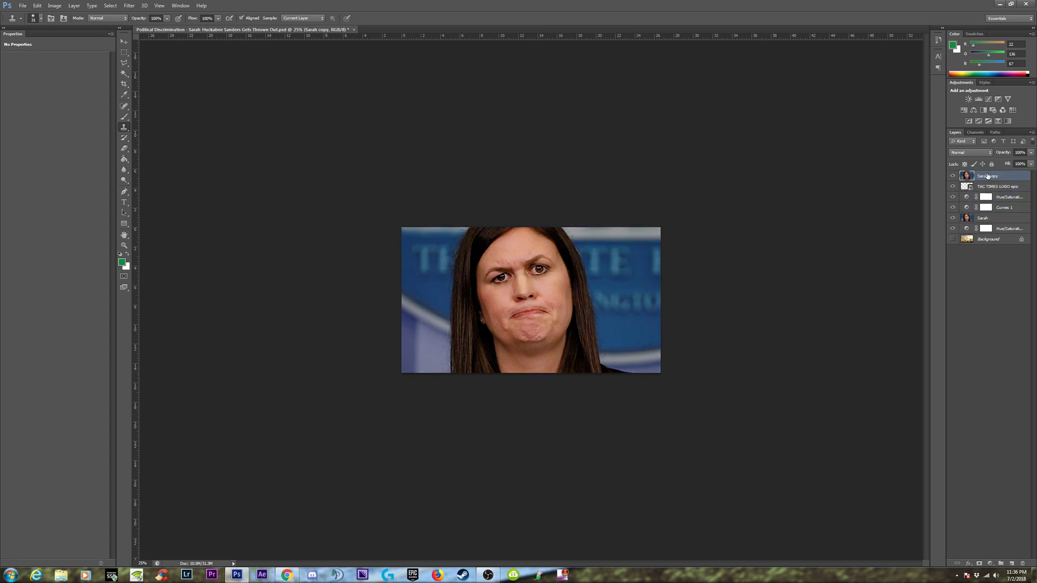
left_click(954, 177)
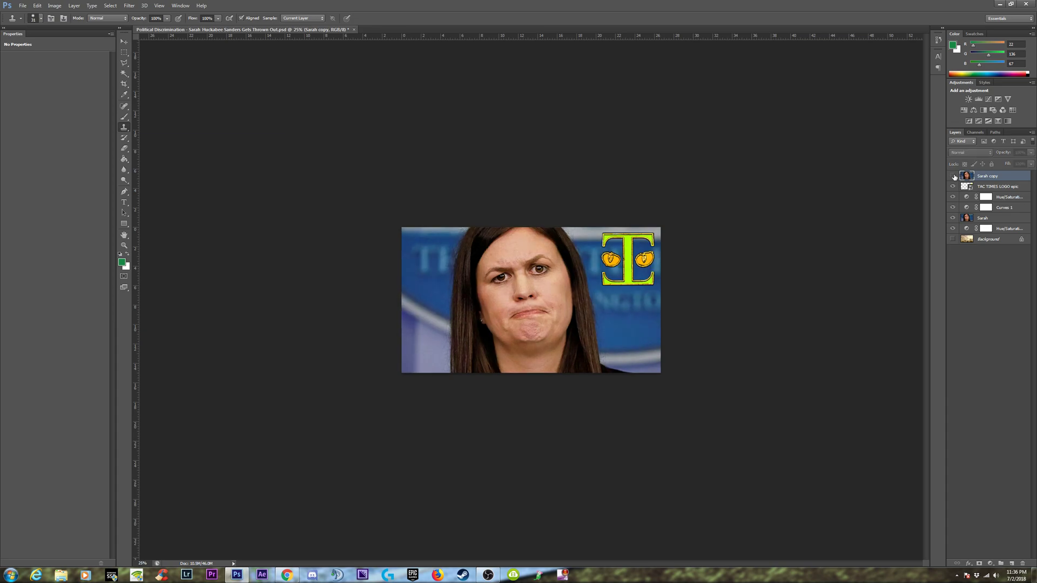
left_click(953, 176)
Step: Compare the adjusted thumbnail with the unadjusted Sarah copy at 66.7% and 50% zoom by hiding and showing the copy
key("ctrl+plus")
key("ctrl+plus")
key("ctrl+plus")
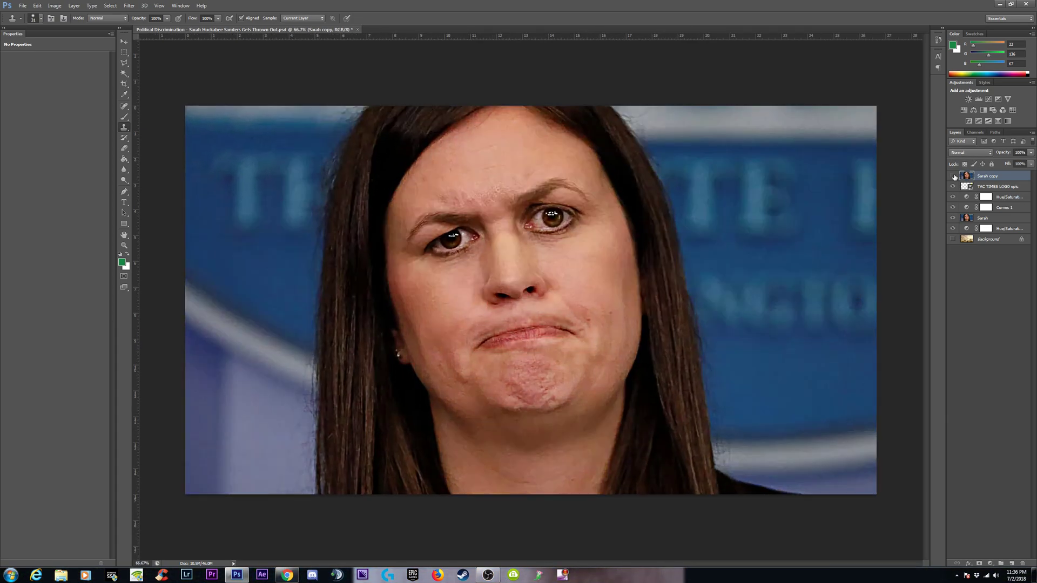
left_click(953, 176)
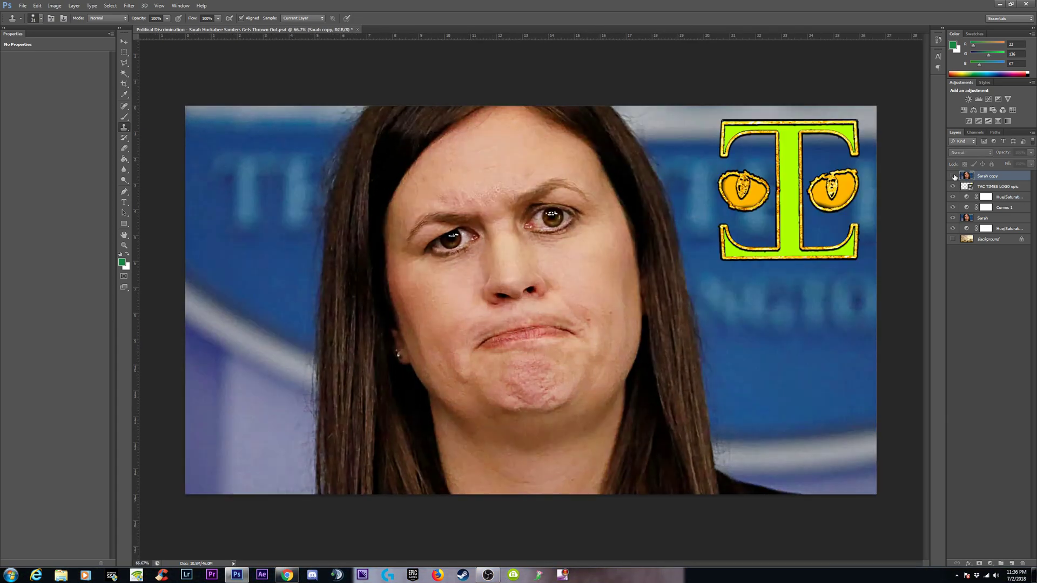
key("ctrl+minus")
left_click(953, 177)
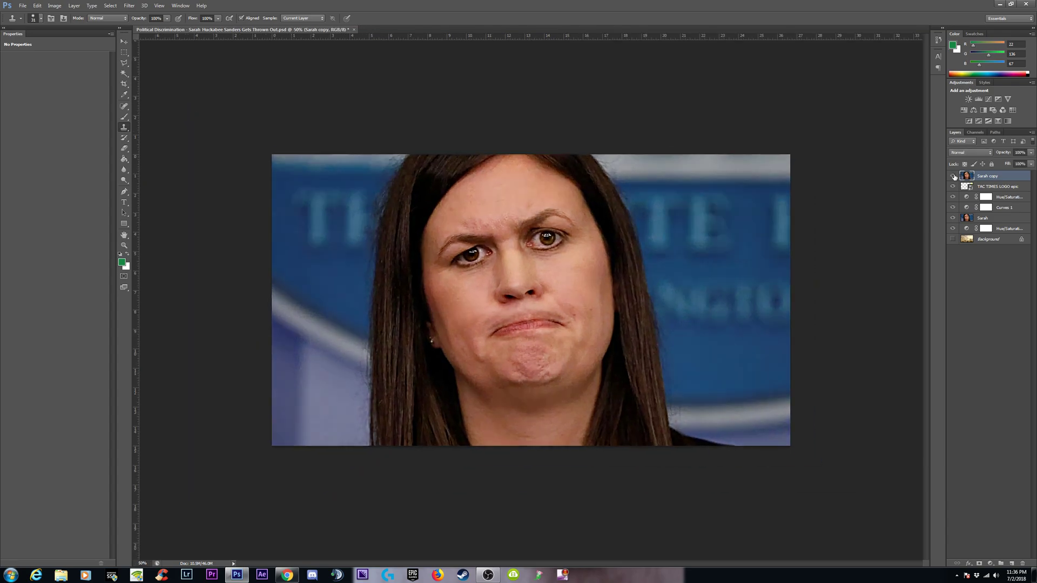
left_click(954, 176)
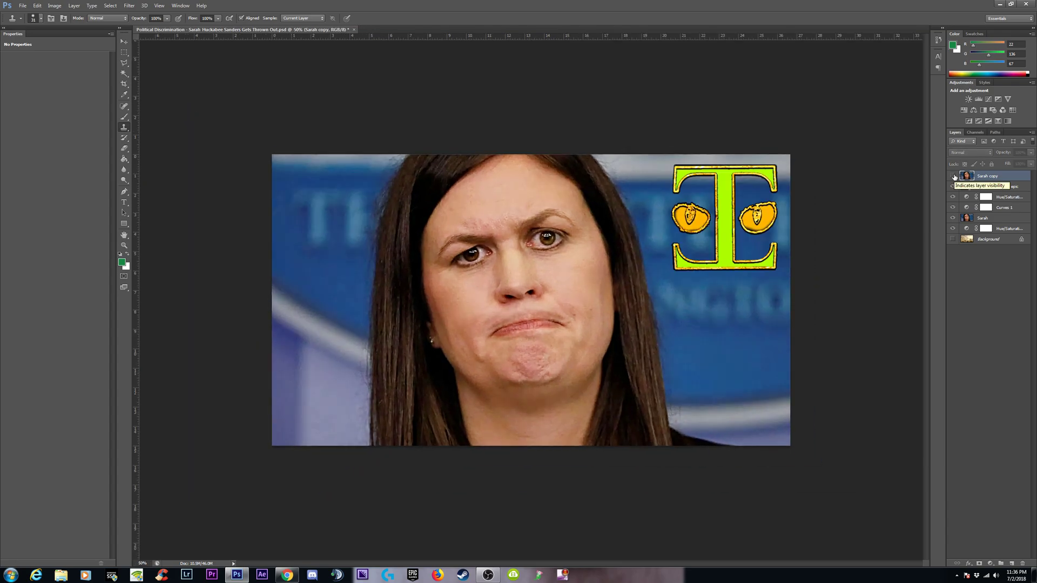
left_click(954, 176)
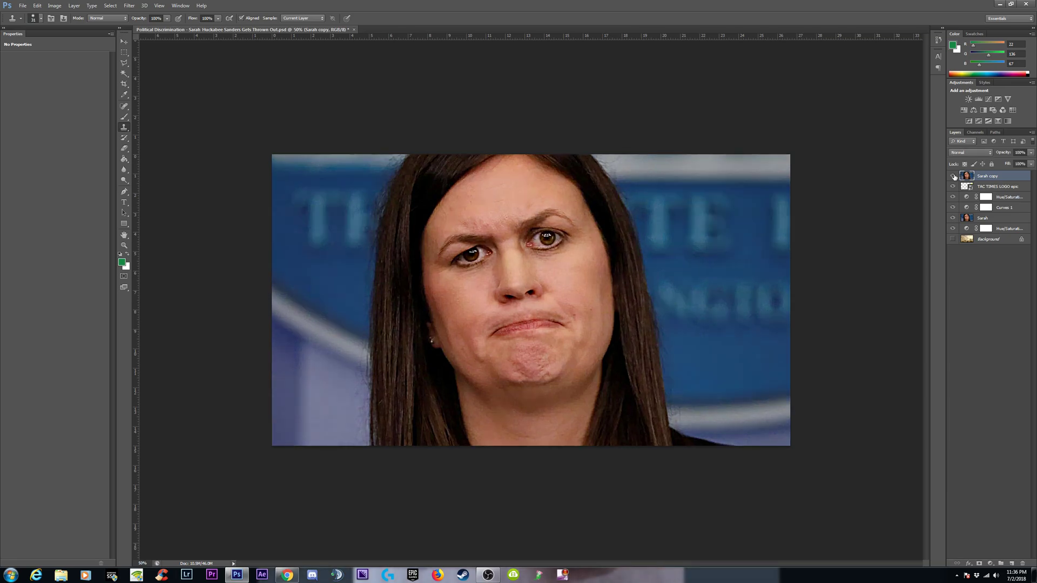
left_click(953, 177)
left_click(954, 177)
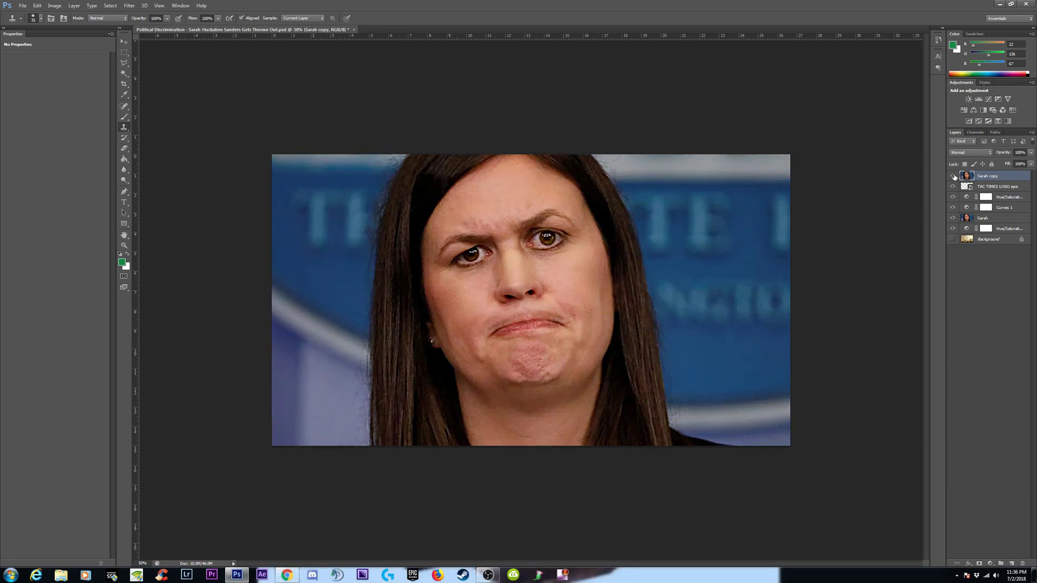
Step: Restore Photoshop to a smaller floating window and check the YouTube video page in Chrome before returning
left_click(1011, 5)
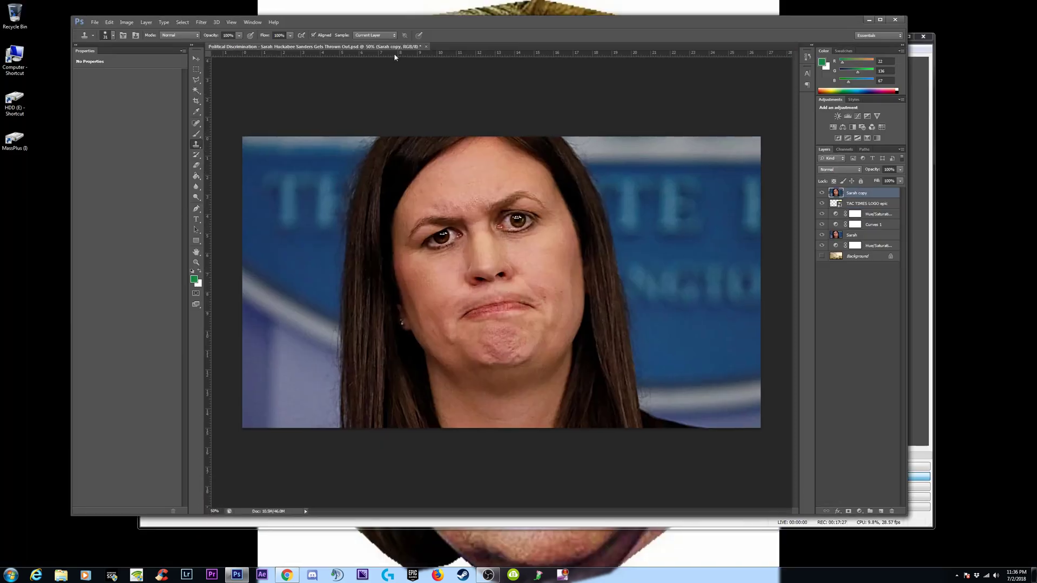
left_click_drag(458, 24, 471, 23)
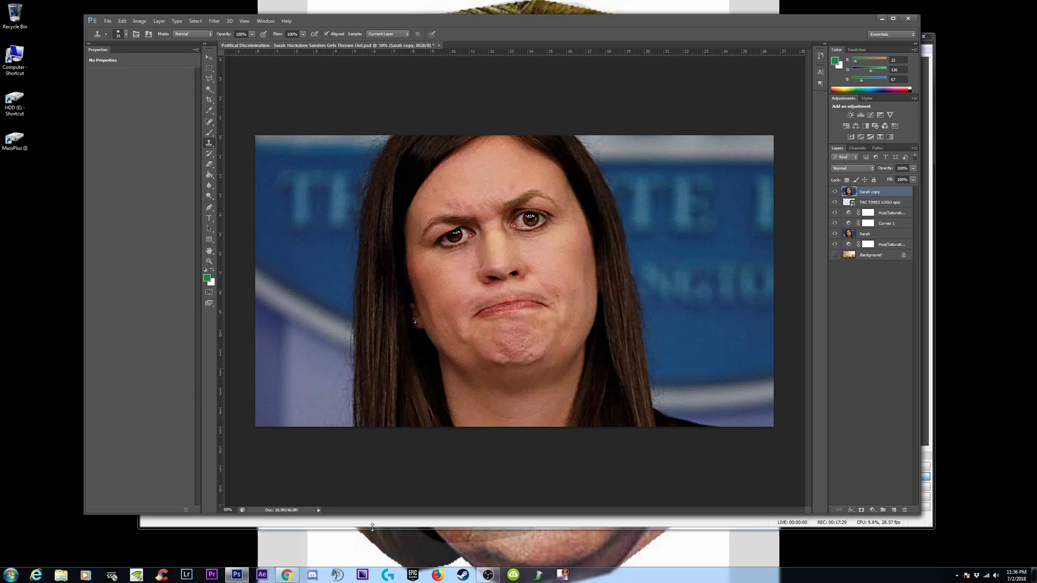
left_click(288, 576)
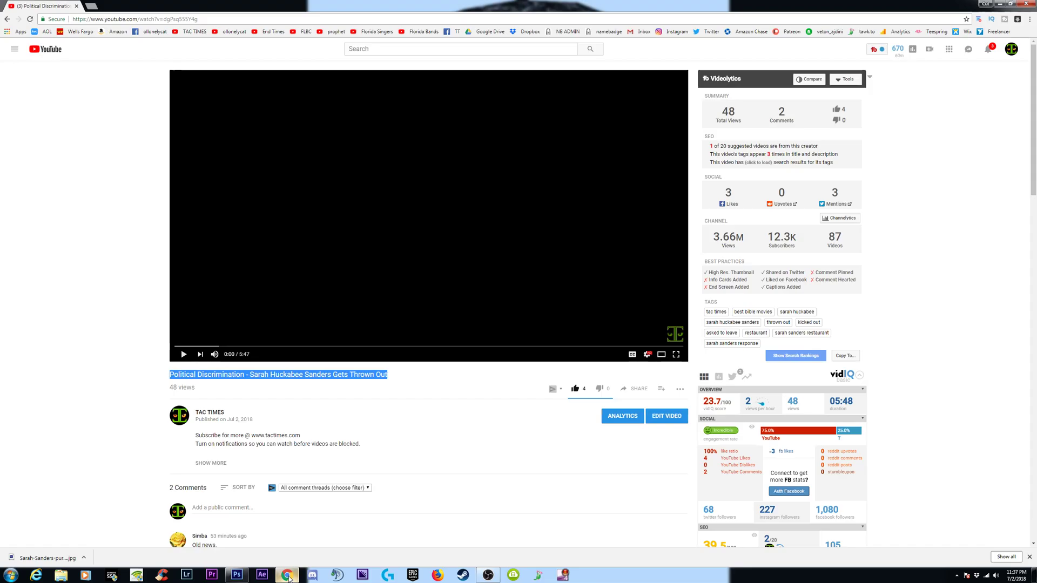
left_click(1000, 4)
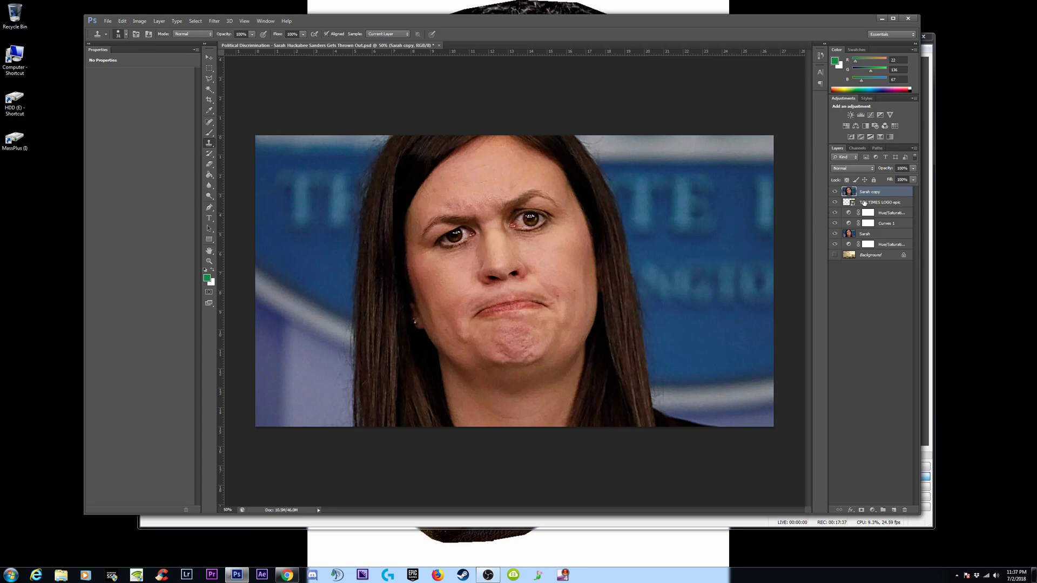
Step: Delete the Sarah copy comparison layer and save the layered PSD
key("Delete")
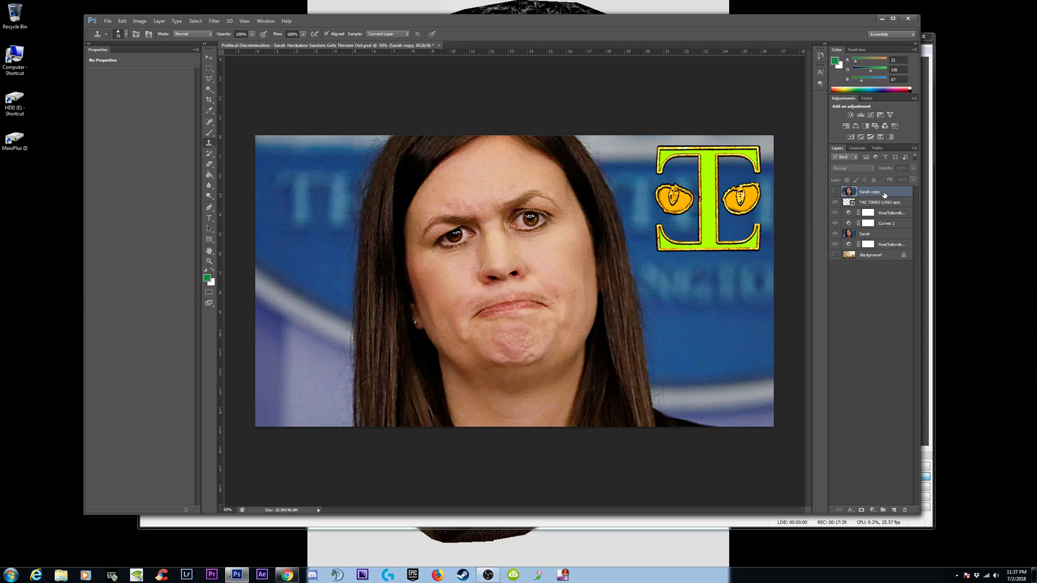
left_click(108, 21)
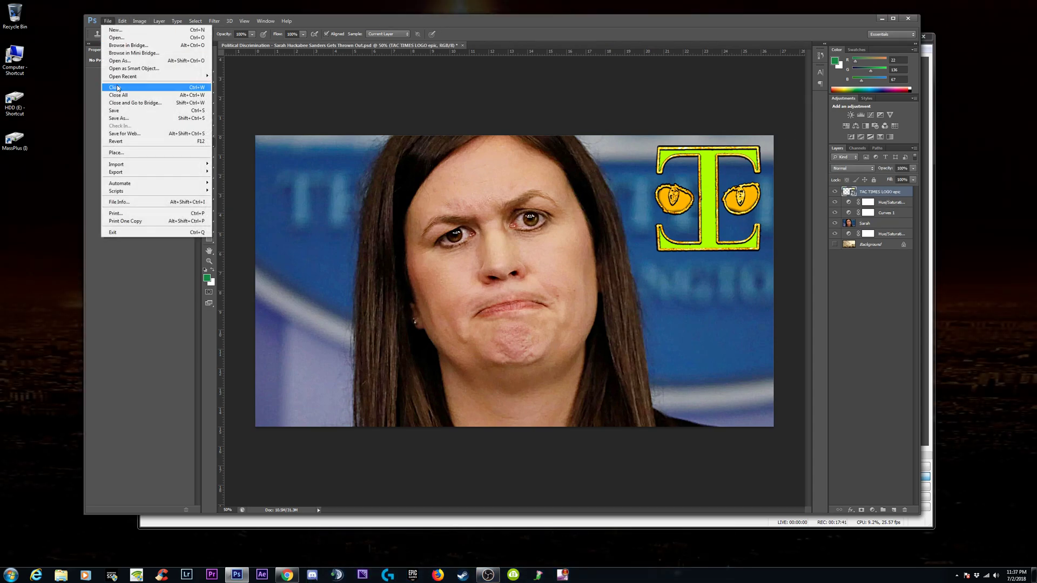
left_click(128, 114)
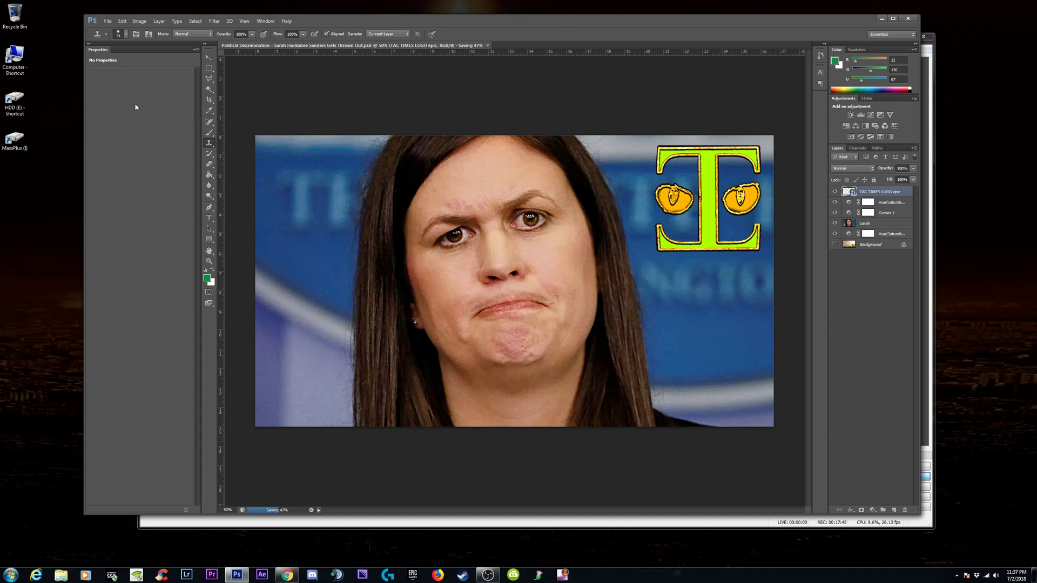
Step: Save a JPEG version of the thumbnail in the Images folder with quality 11 and the Baseline ("Standard") format
left_click(107, 20)
left_click(128, 120)
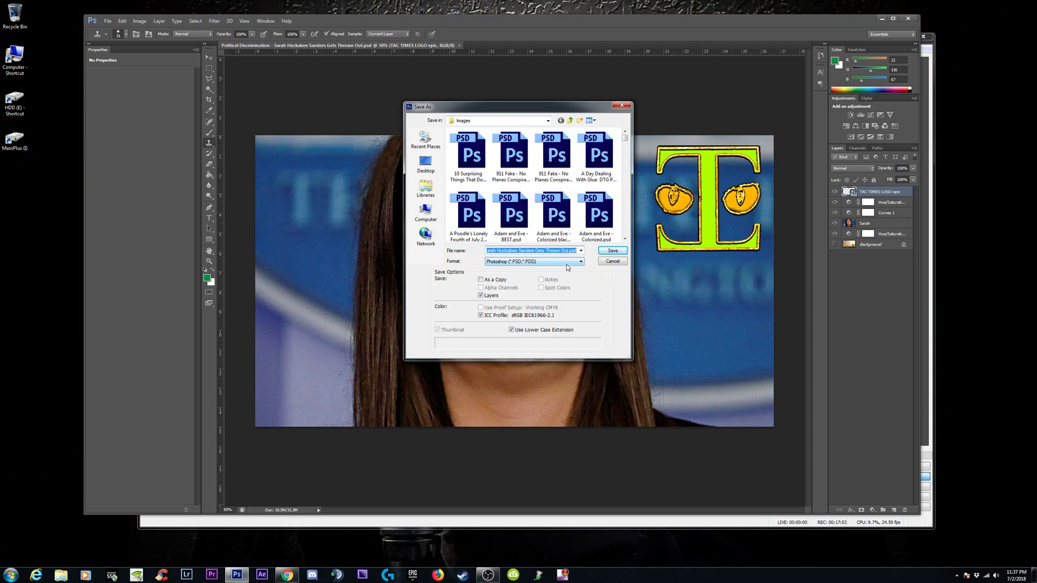
left_click(569, 262)
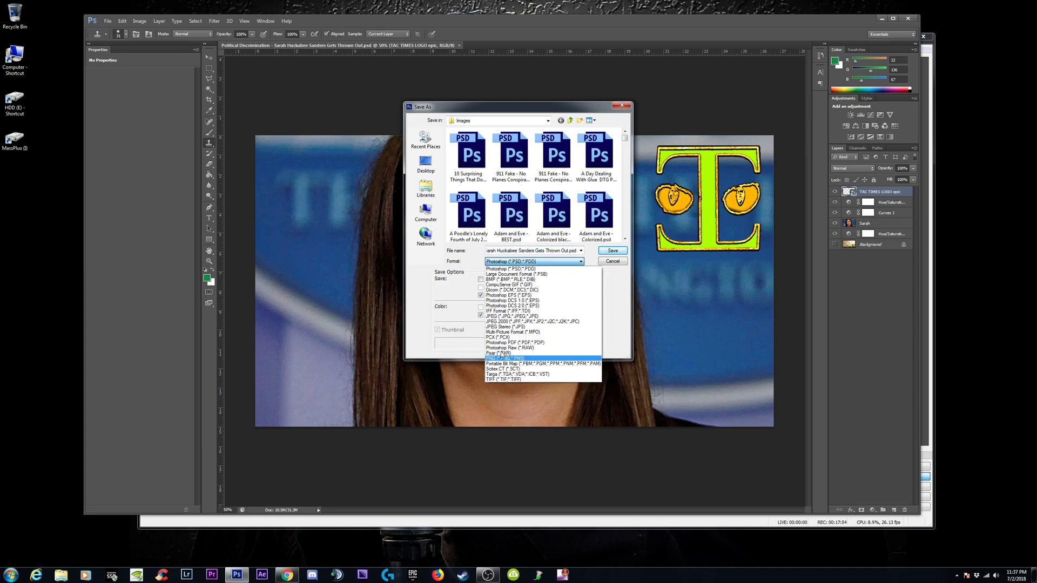
left_click(532, 321)
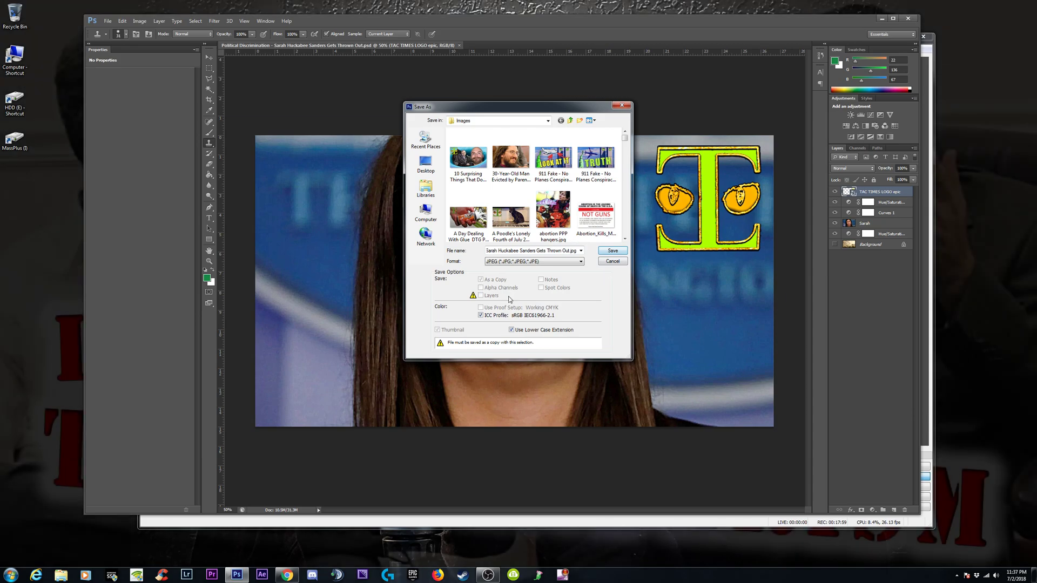
left_click(614, 252)
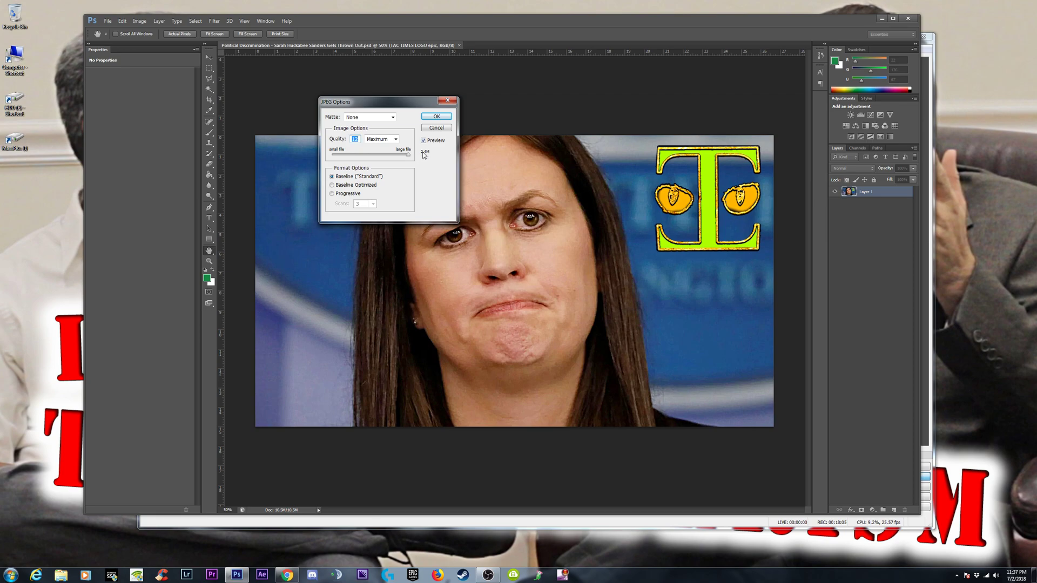
left_click_drag(409, 158, 407, 157)
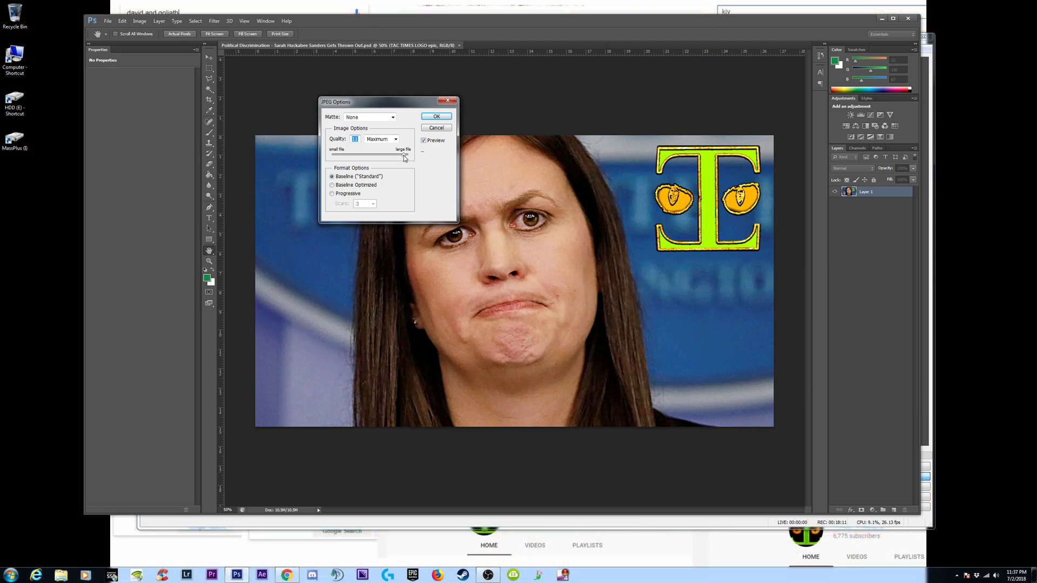
left_click(437, 116)
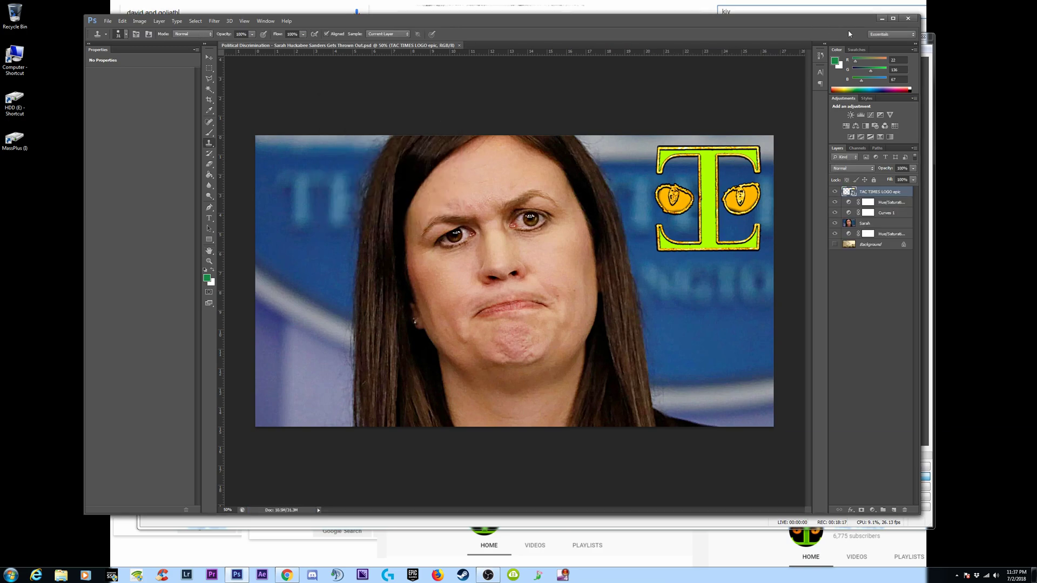
Step: Switch to Chrome and open the Political Discrimination video for editing on YouTube
left_click(882, 18)
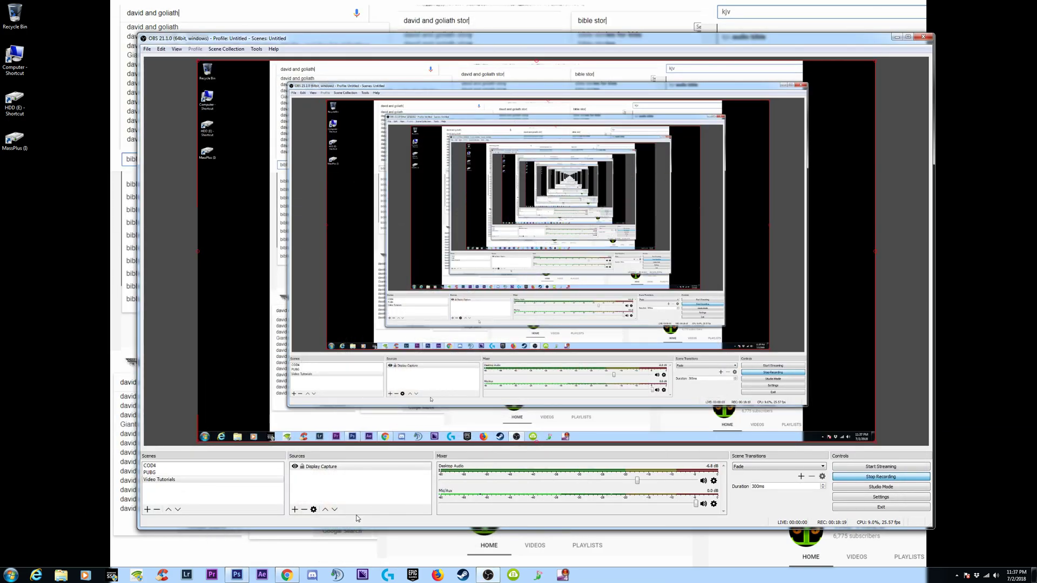
left_click(286, 575)
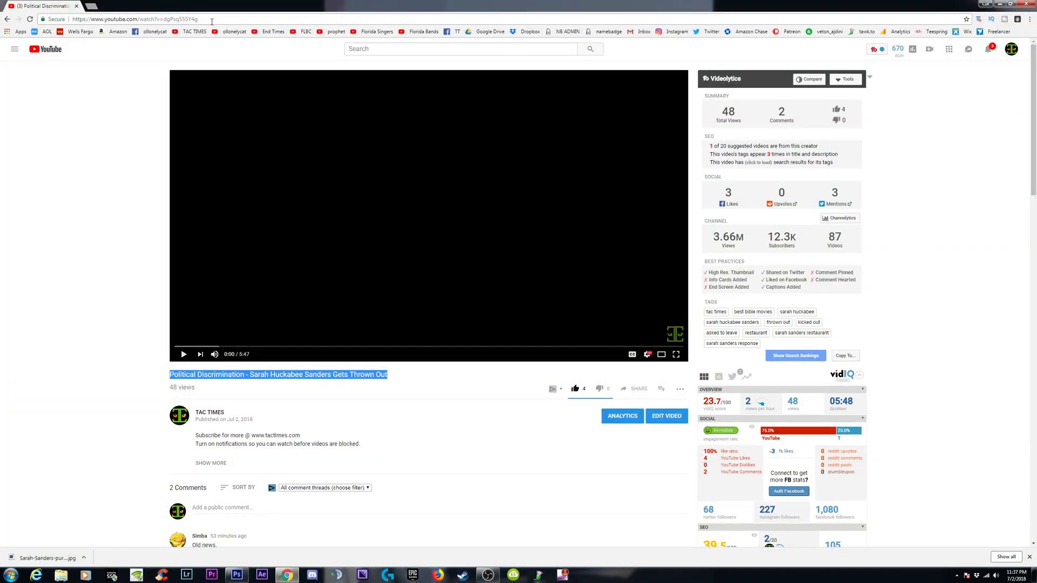
left_click(662, 417)
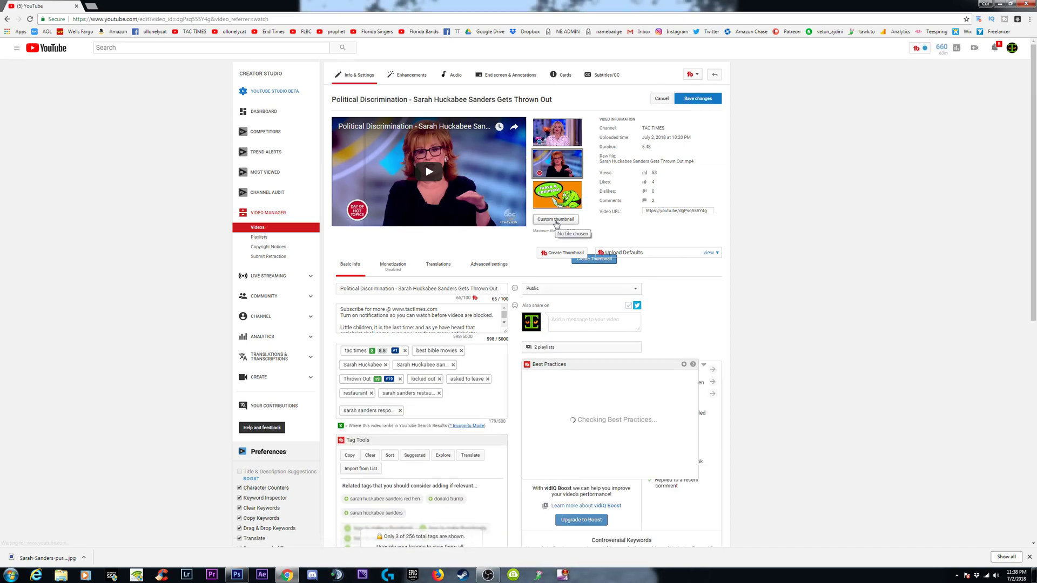
Step: Find the Political Discrimination JPEG by searching for "sarah", upload it as the video's custom thumbnail, and save the changes
left_click(556, 221)
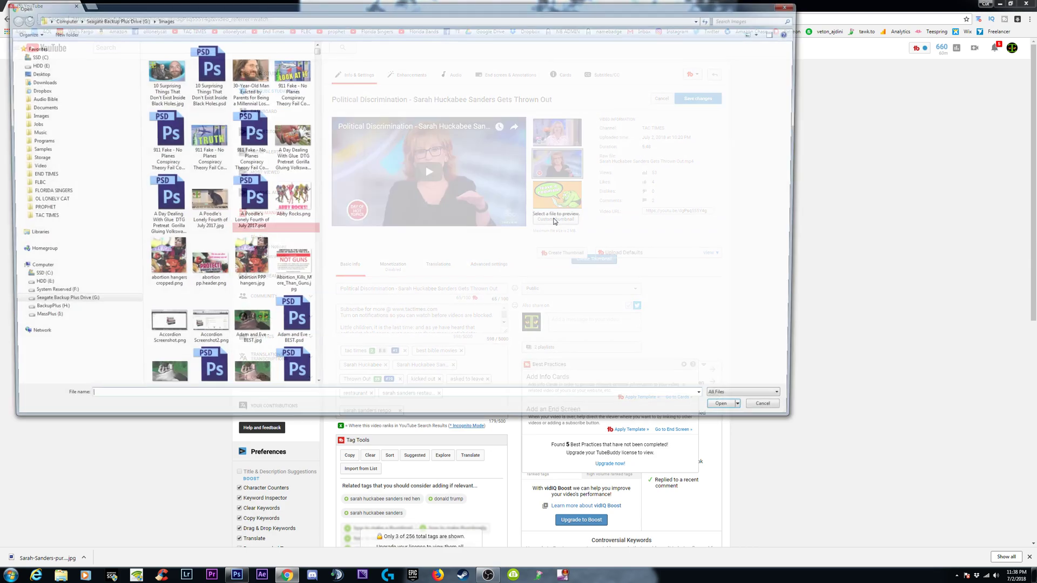
left_click(738, 18)
type("sarah")
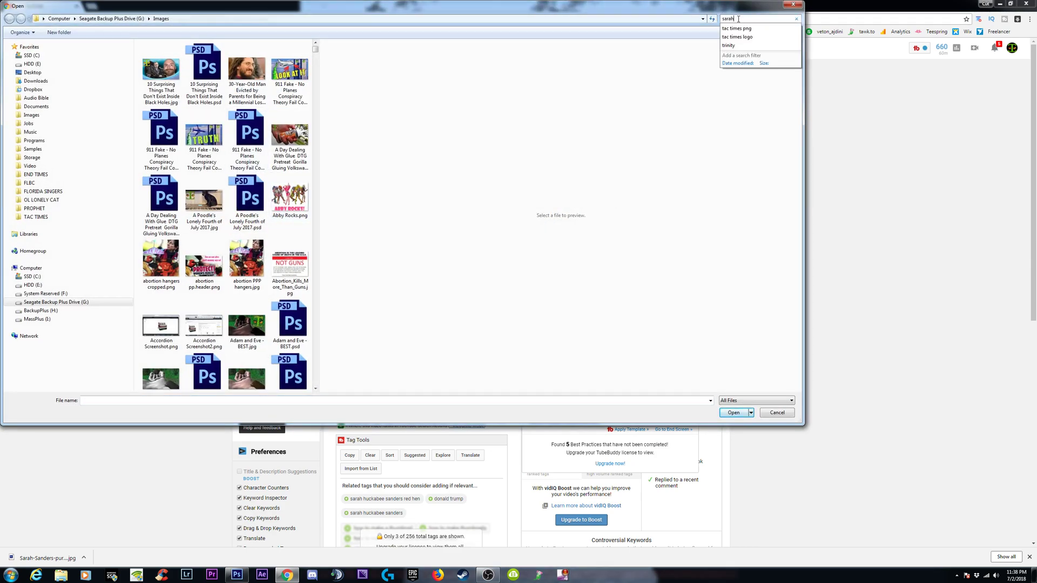
left_click(214, 89)
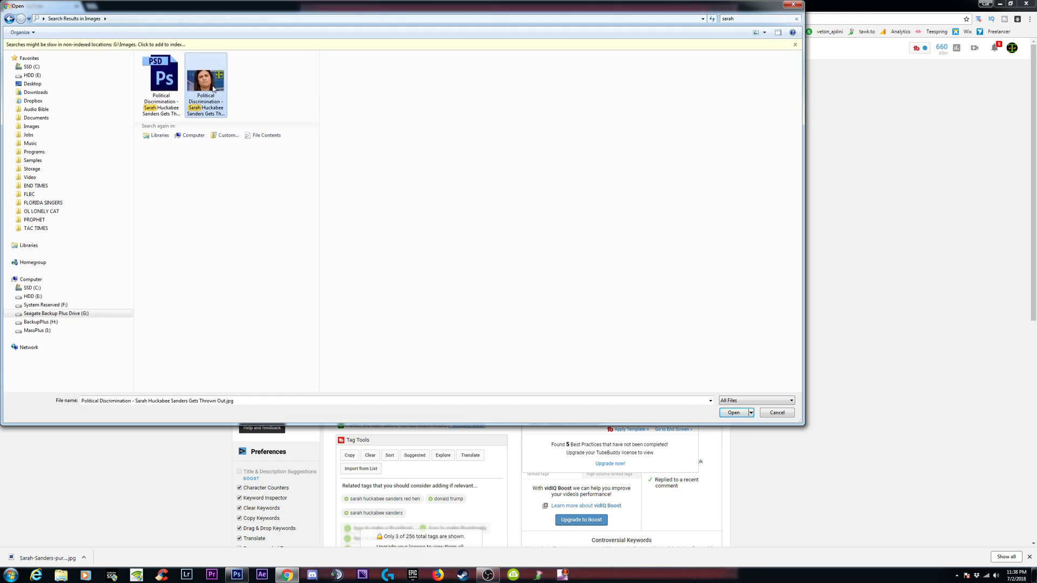
left_click(732, 414)
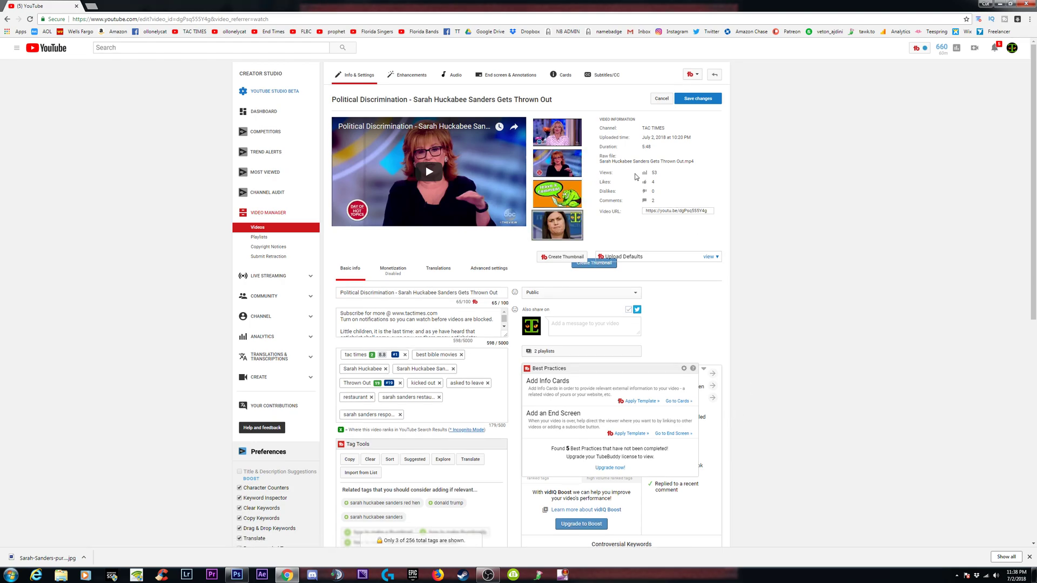
left_click(702, 99)
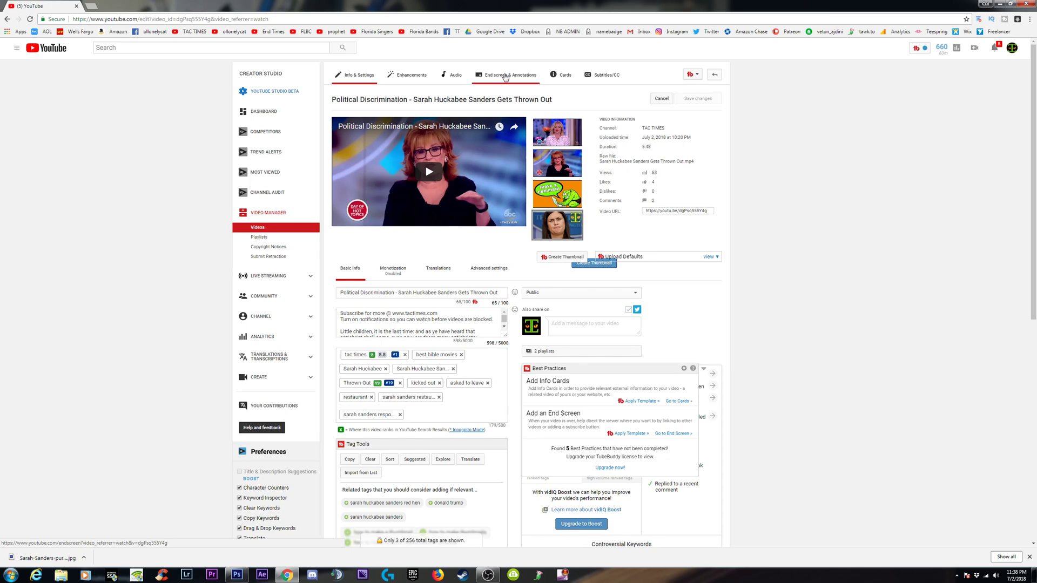
Step: Import the end screen from the Modern Day Feminism video into this video's end screen
left_click(509, 78)
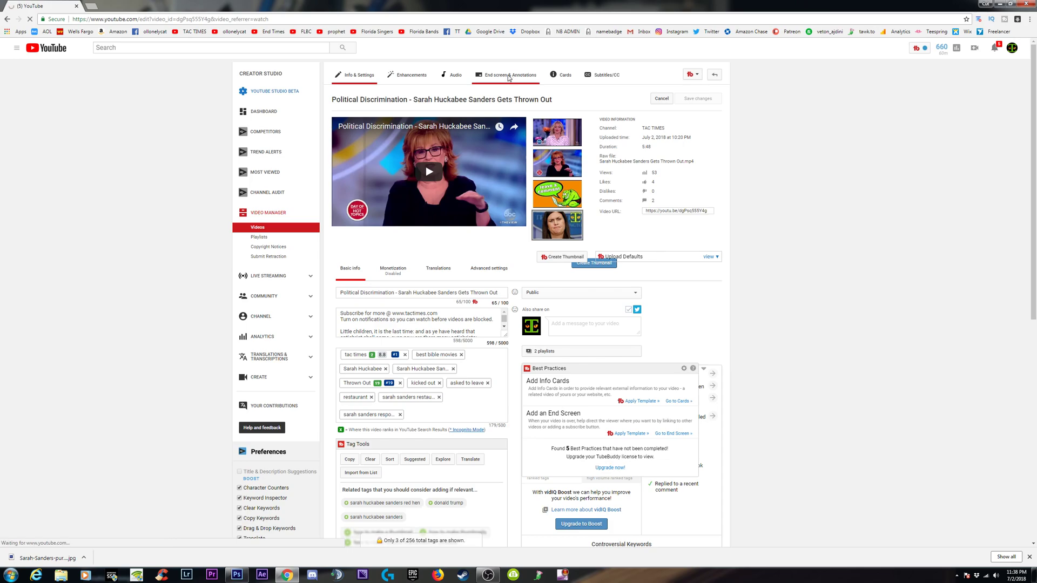
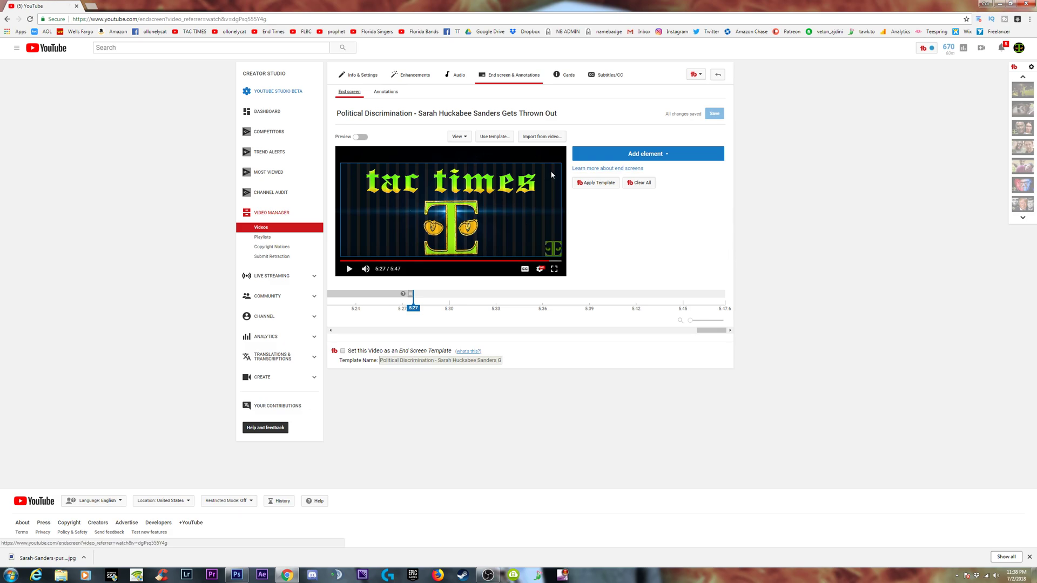
left_click(542, 136)
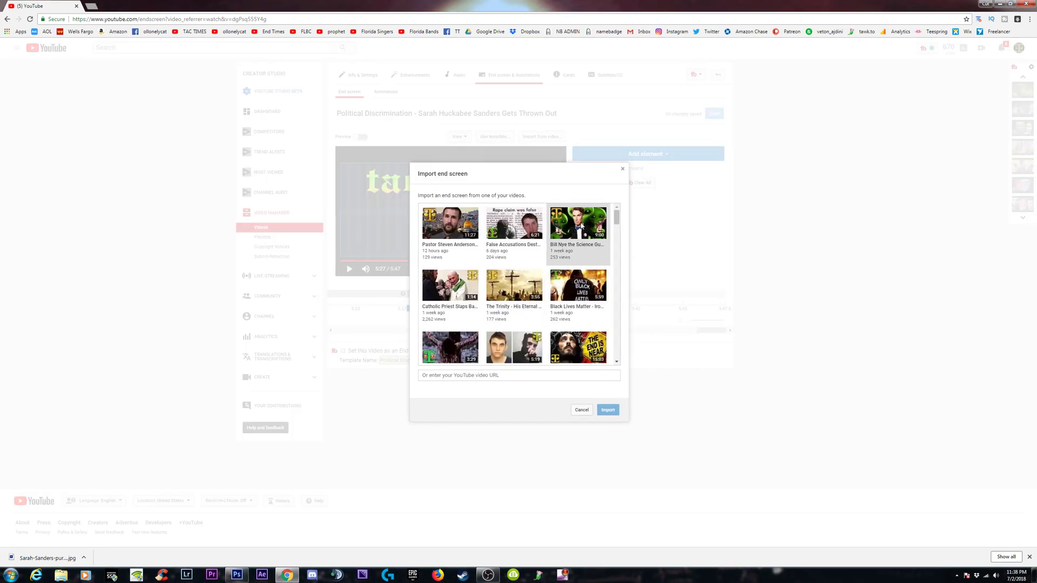
scroll(572, 233, "down", 4)
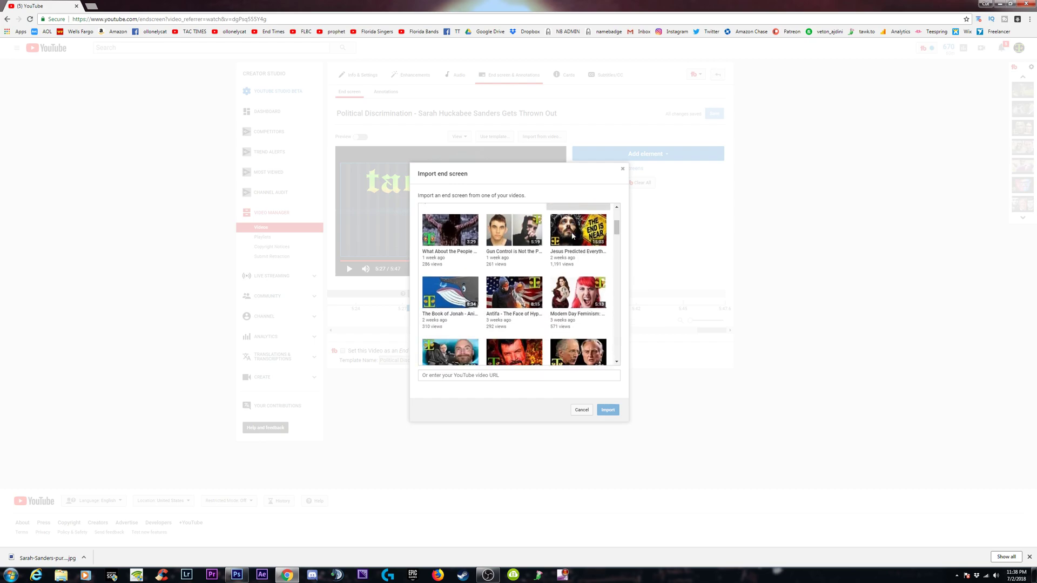
left_click(568, 218)
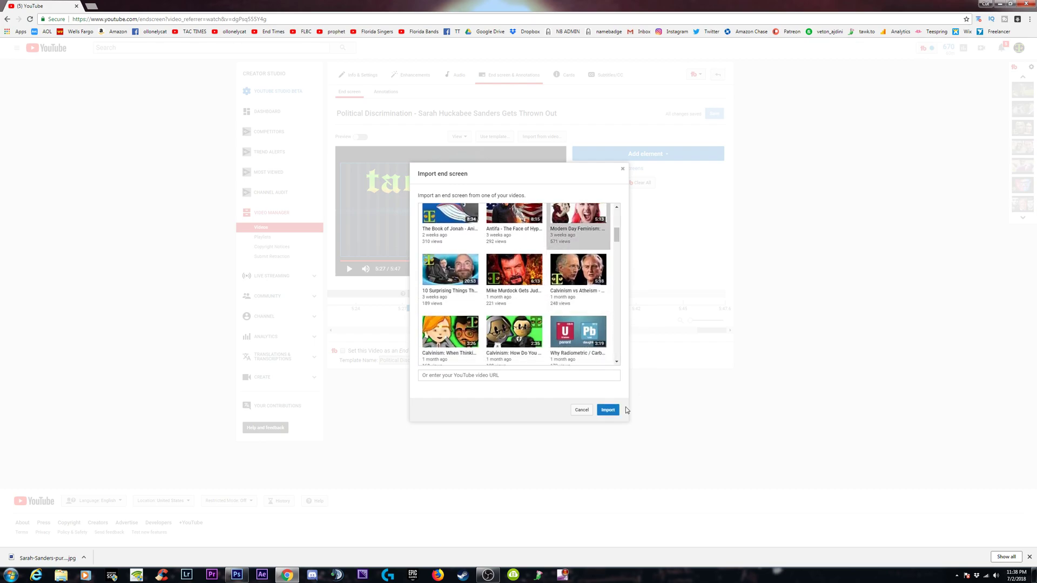
left_click(612, 411)
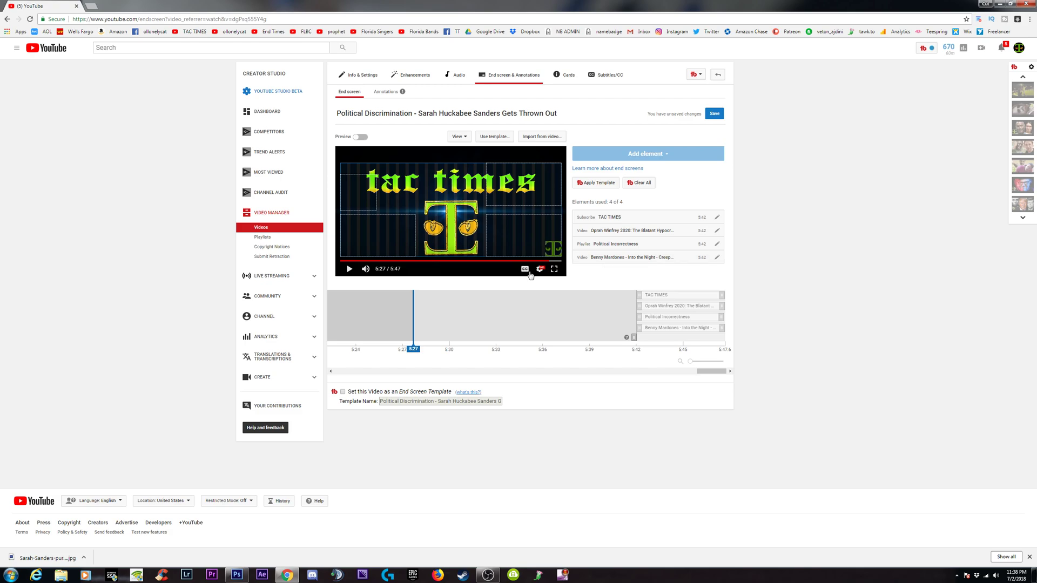
Step: Stagger the end screen starts at 5:33 for subscribe, 5:34 for the Oprah video, 5:35 for the playlist, 5:36 for the last video; save
left_click(361, 138)
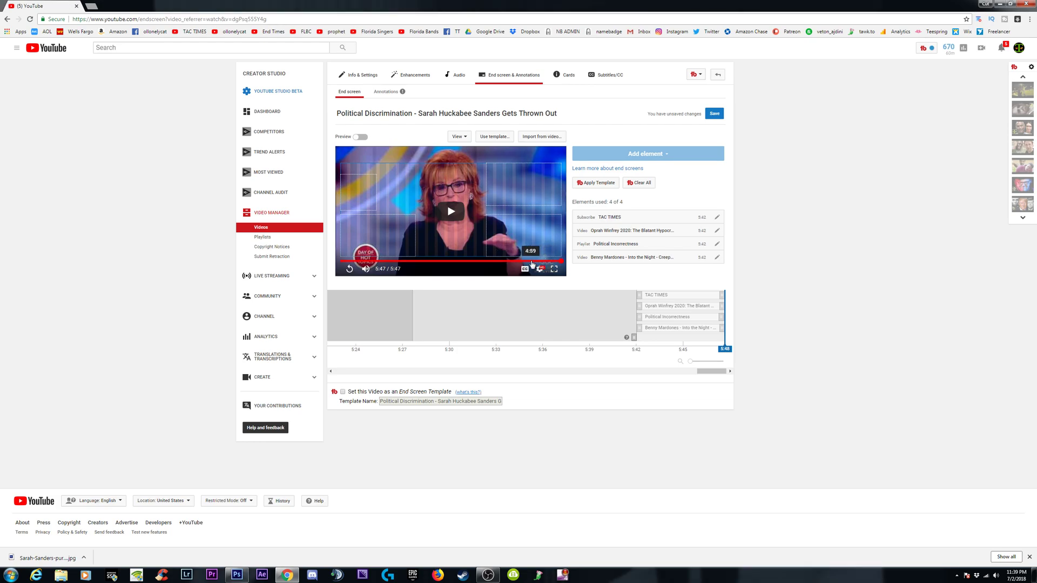
left_click(513, 262)
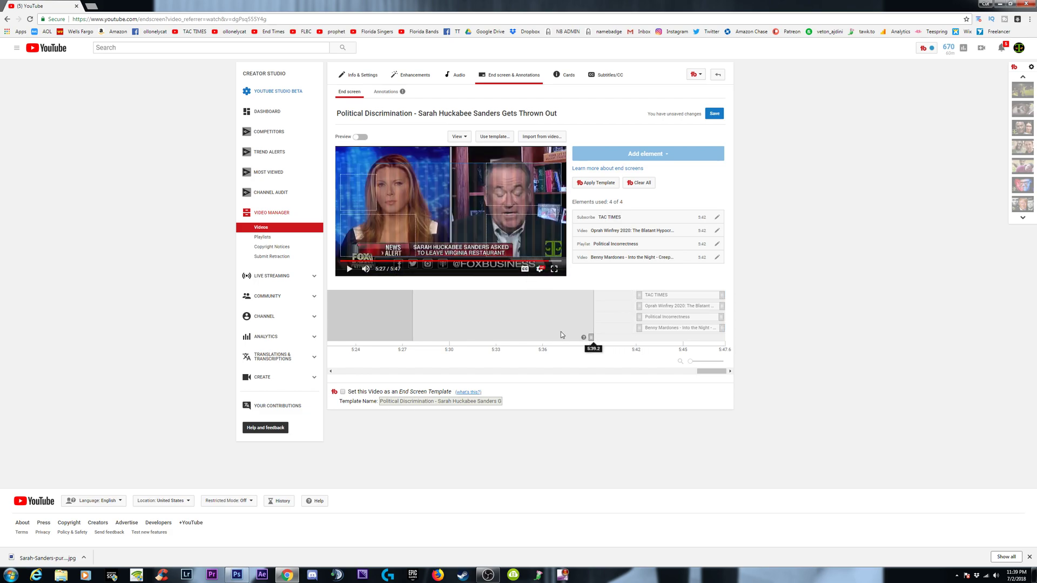
left_click(513, 326)
left_click_drag(510, 338, 498, 338)
left_click_drag(638, 329, 547, 328)
left_click_drag(639, 306, 520, 306)
left_click_drag(637, 295, 507, 298)
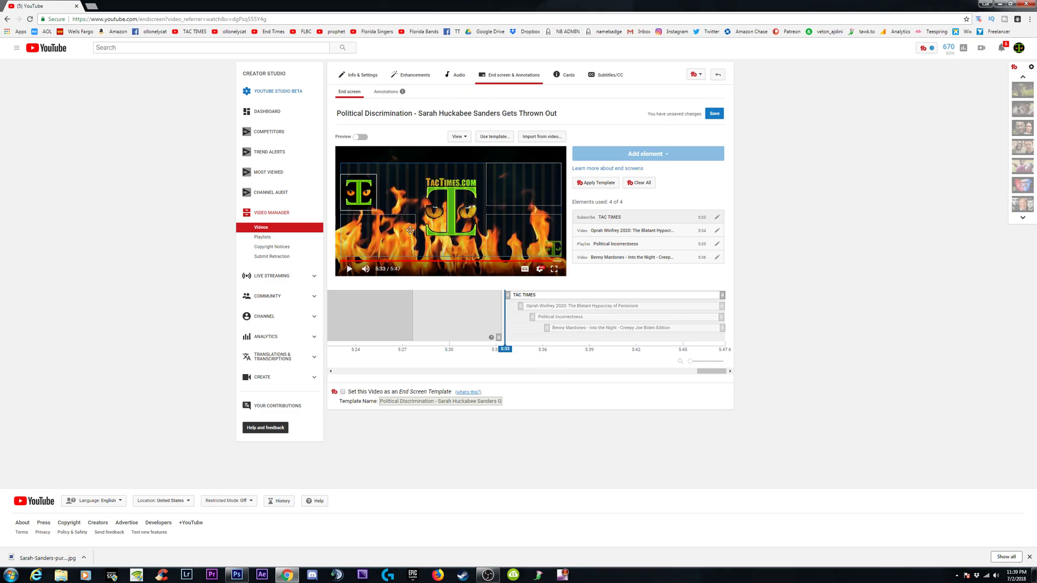
left_click(716, 115)
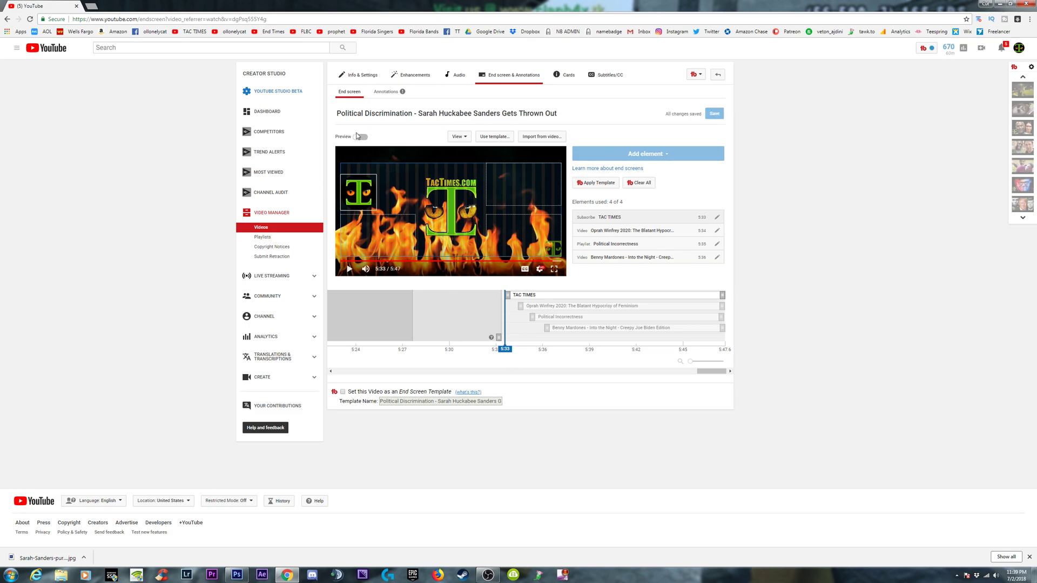
Step: Preview the end screen, then replace the Benny Mardones video element with "Antifa - The Face of Hypocrisy" from the uploads
left_click(360, 137)
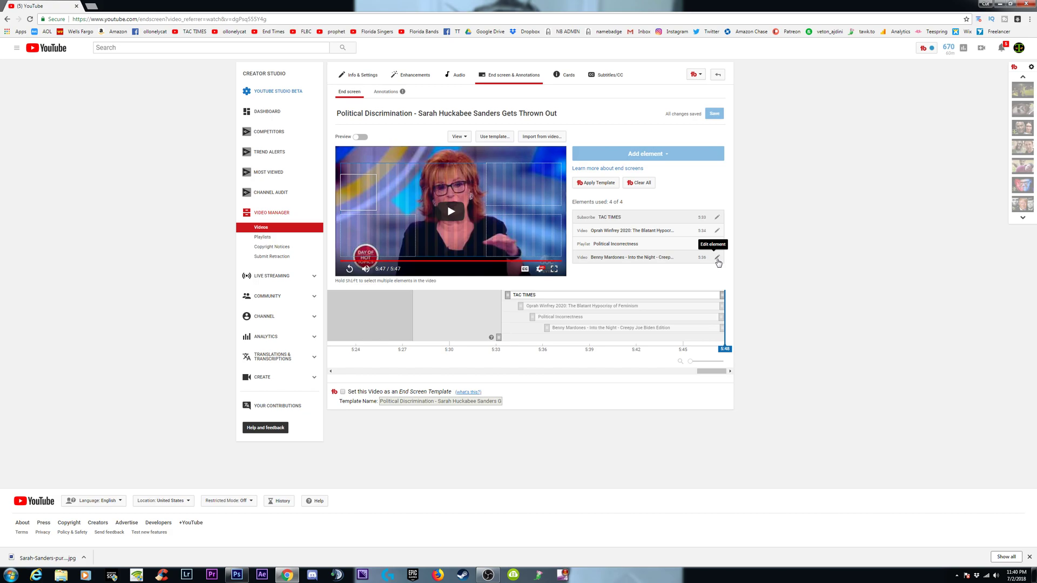
left_click(718, 258)
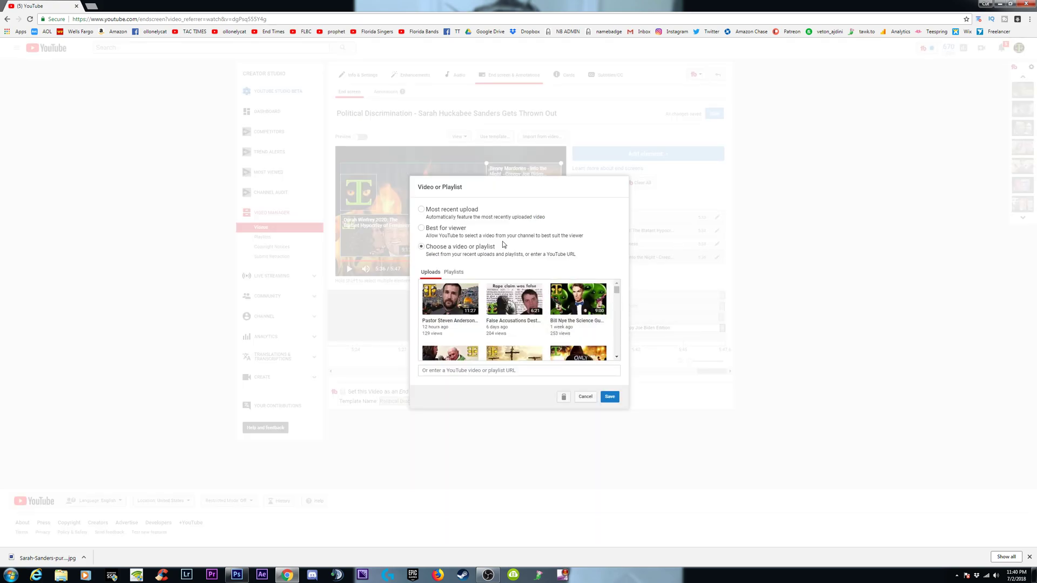
left_click_drag(617, 294, 621, 302)
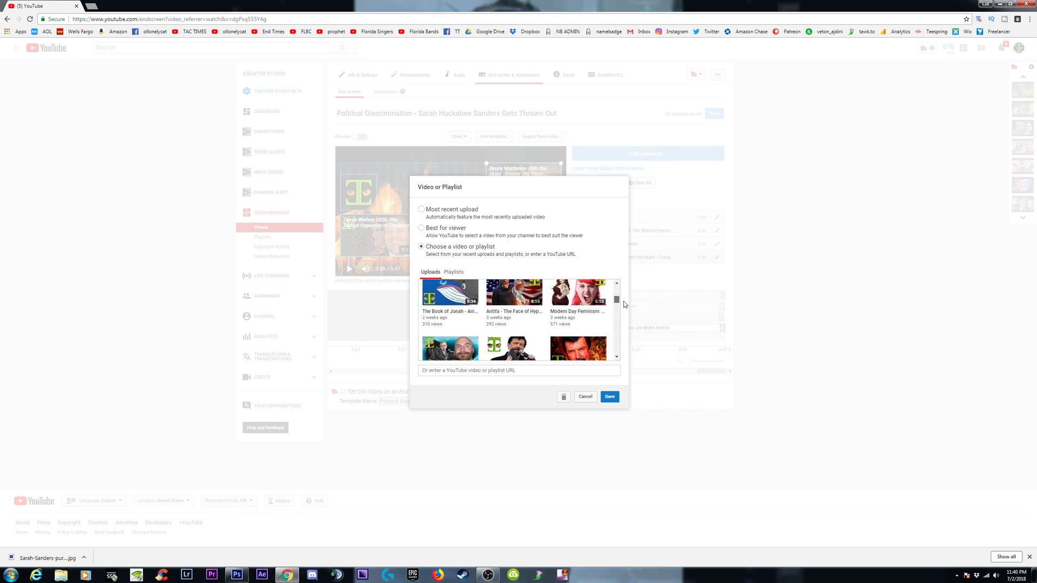
left_click(505, 296)
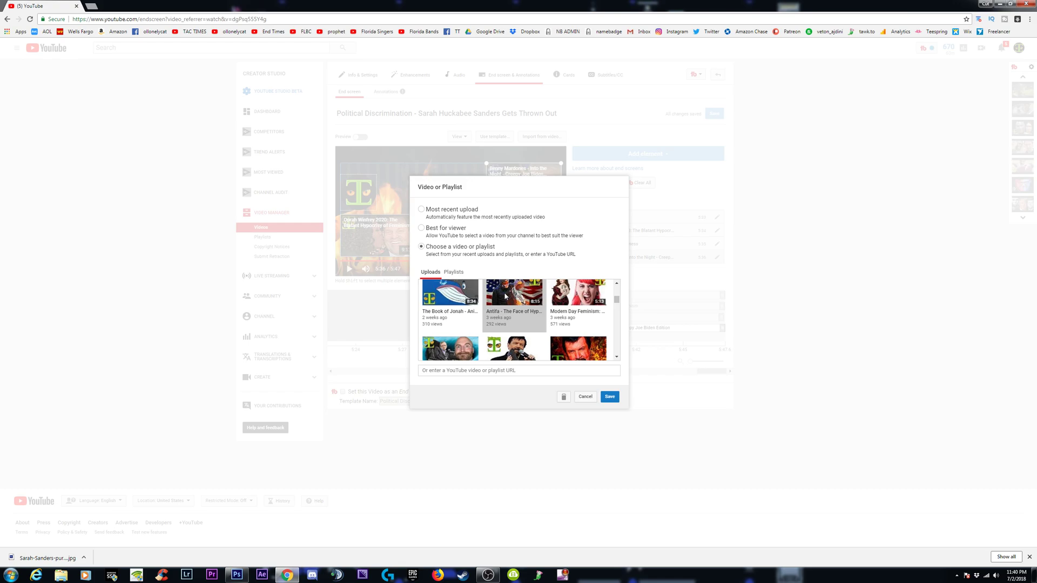
left_click(613, 399)
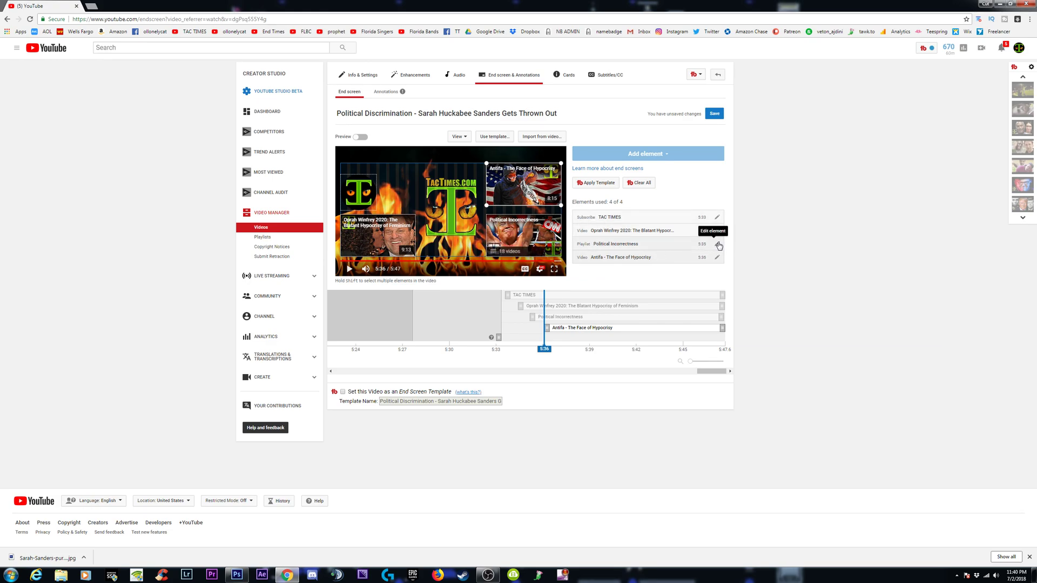
Step: Replace the Political Incorrectness playlist element with the uploaded video "Modern Day Feminism: Has It Gone Too Far?!"
left_click(716, 244)
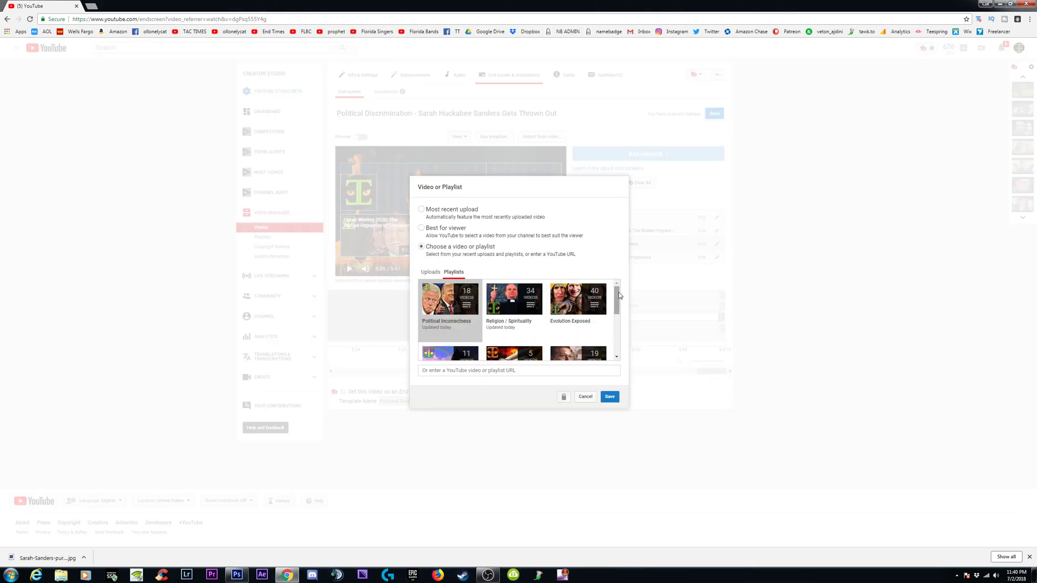
left_click(432, 272)
scroll(620, 305, "down", 2)
scroll(620, 306, "down", 3)
scroll(622, 302, "up", 3)
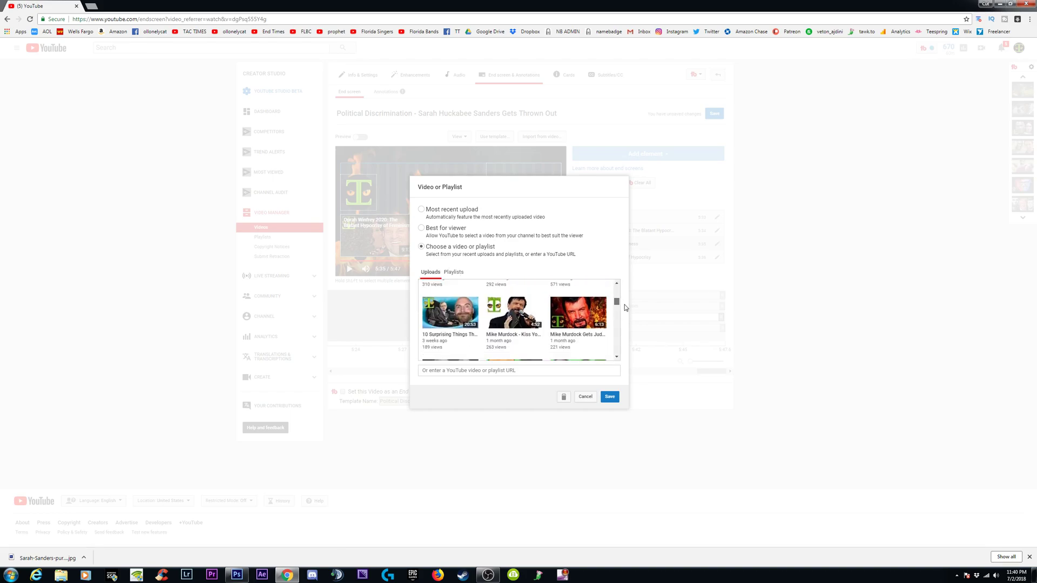
left_click(592, 319)
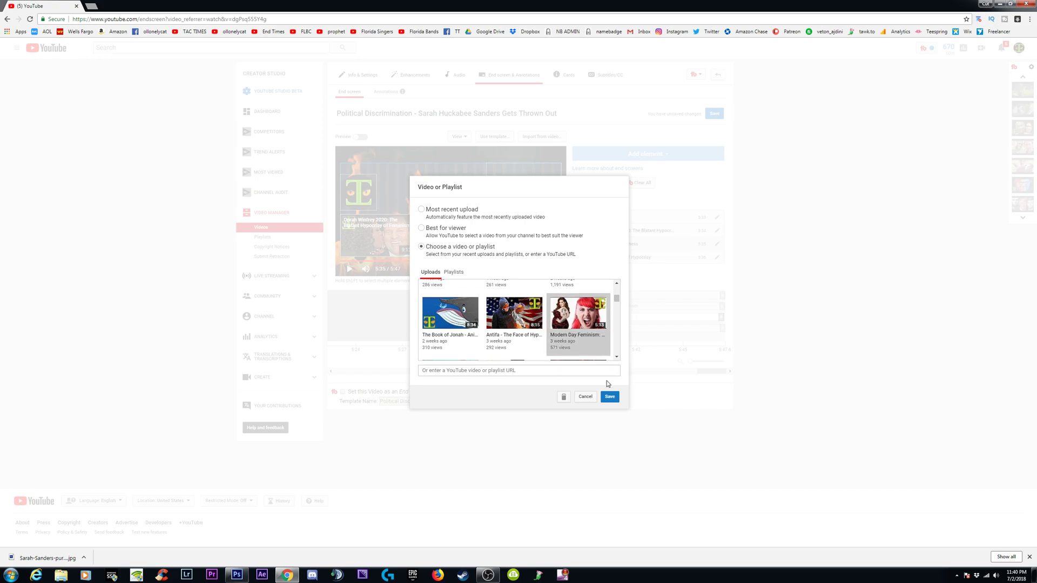
left_click(608, 397)
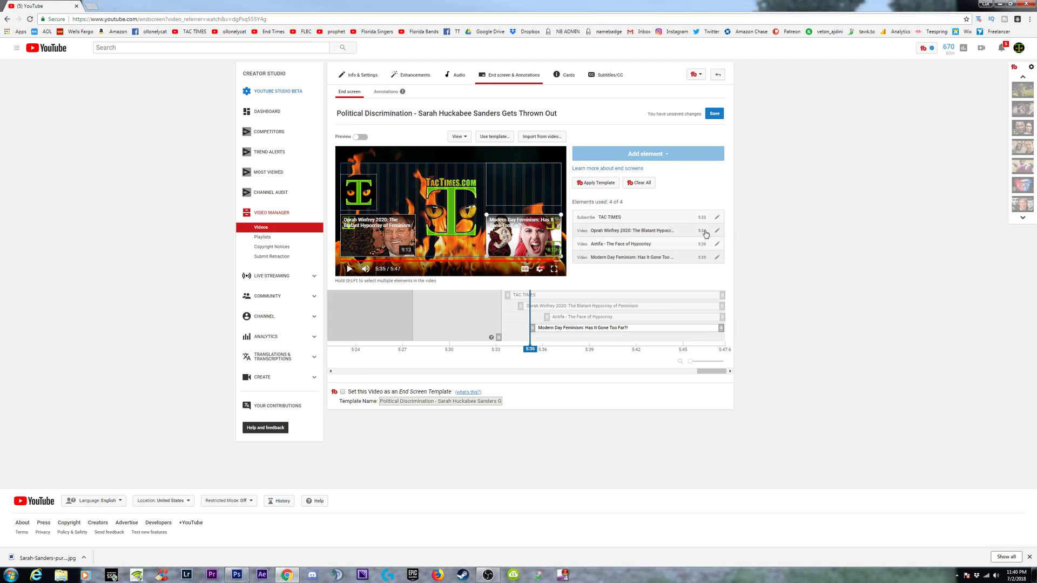
Step: Replace the Oprah Winfrey video element with "Black Lives Matter - Irony At Its Finest" and save the end screen
left_click(716, 232)
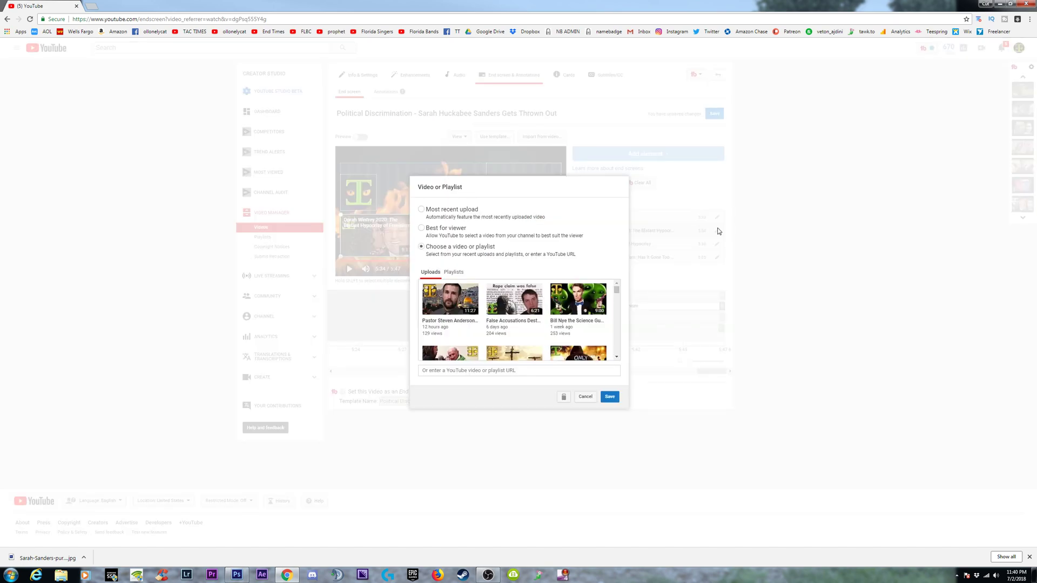
scroll(618, 297, "down", 1)
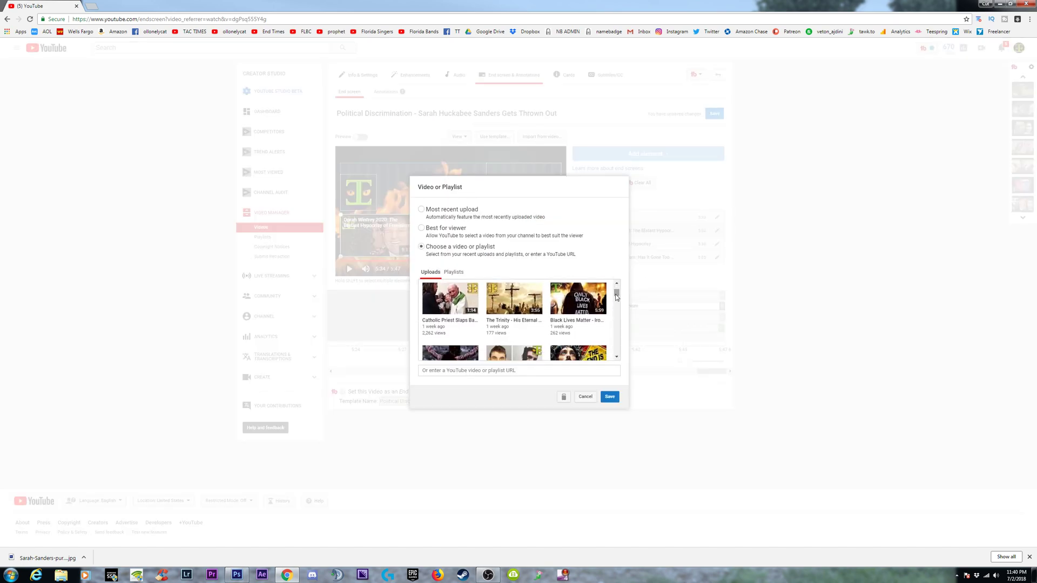
left_click(610, 397)
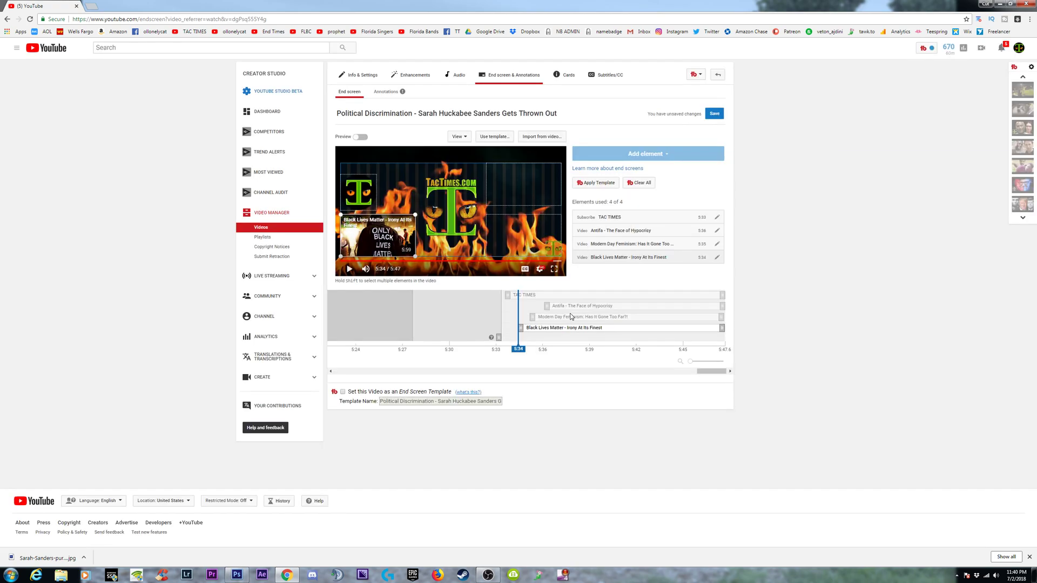
left_click(714, 114)
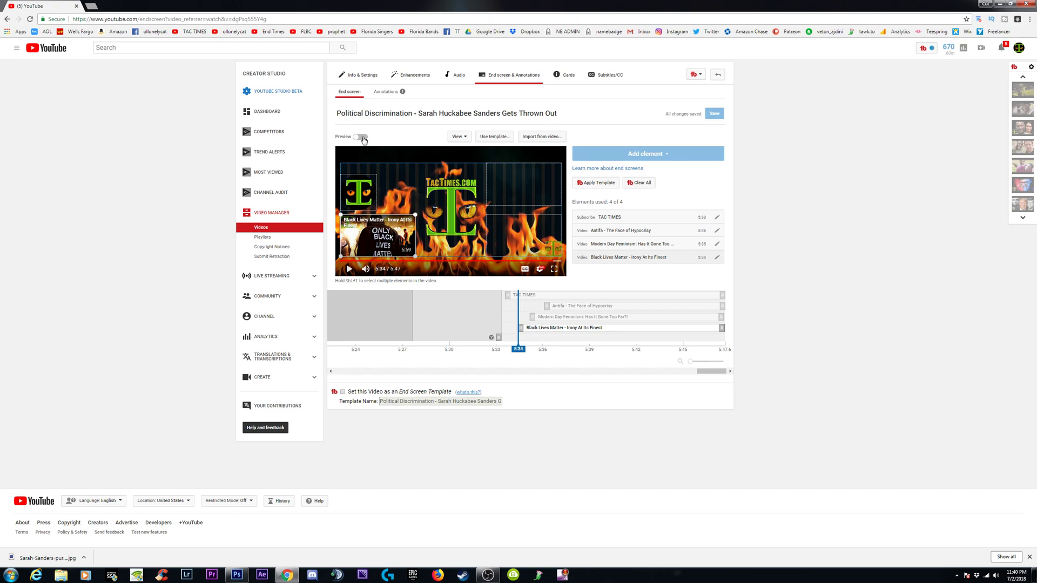
Step: Play the end screen preview until all four elements have appeared, pause it, and open the video's watch page
left_click(363, 140)
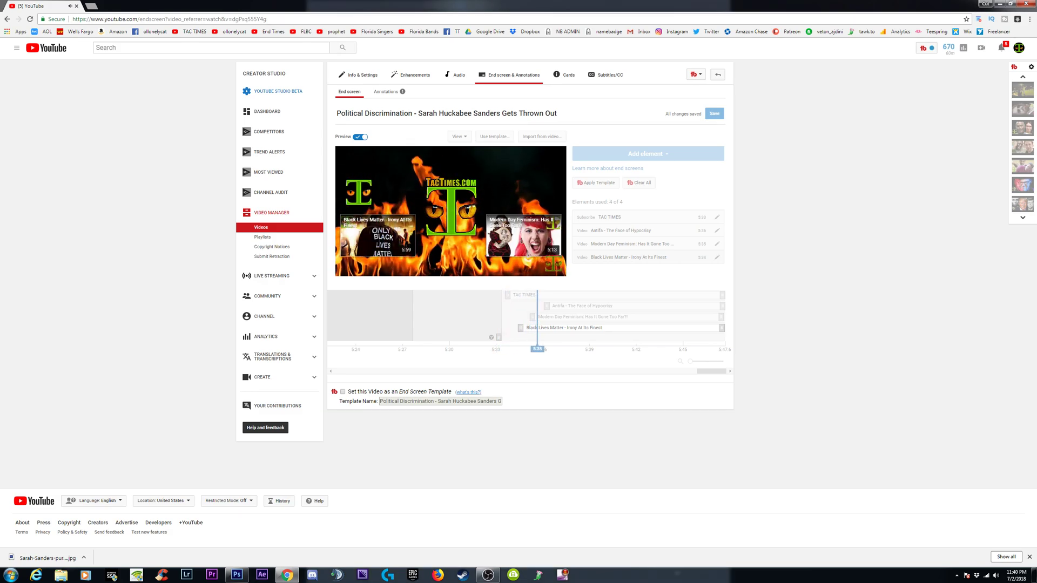
left_click(368, 254)
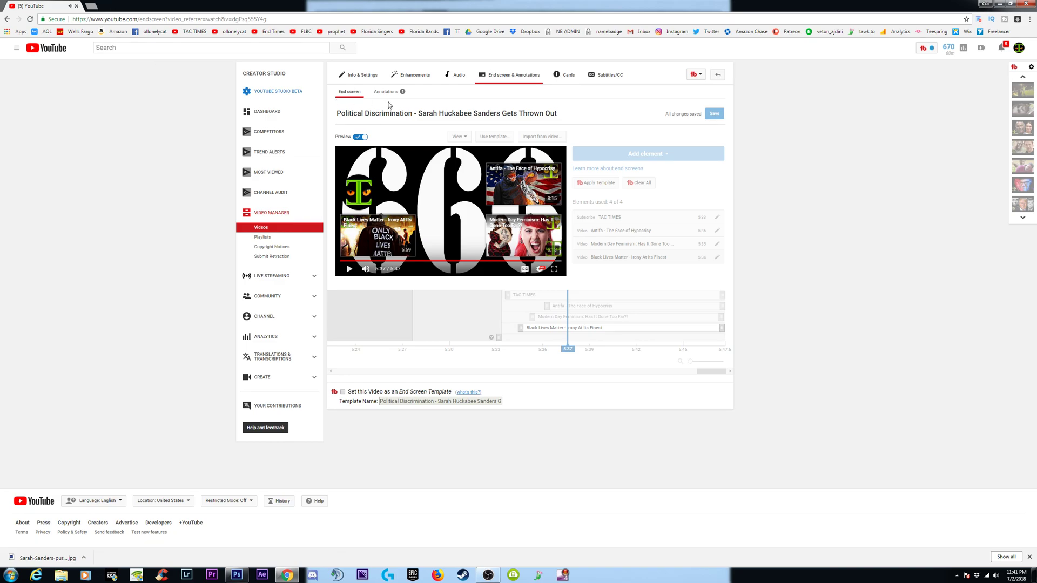
left_click(437, 114)
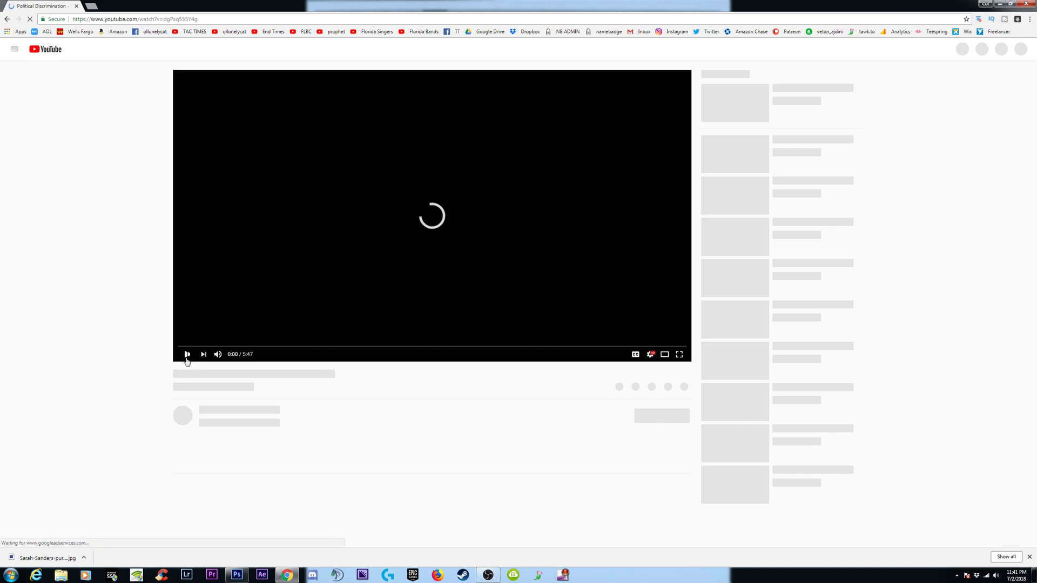
Step: Open the TAC TIMES channel page and look over the new thumbnail among the uploads and the playlist rows
left_click(205, 33)
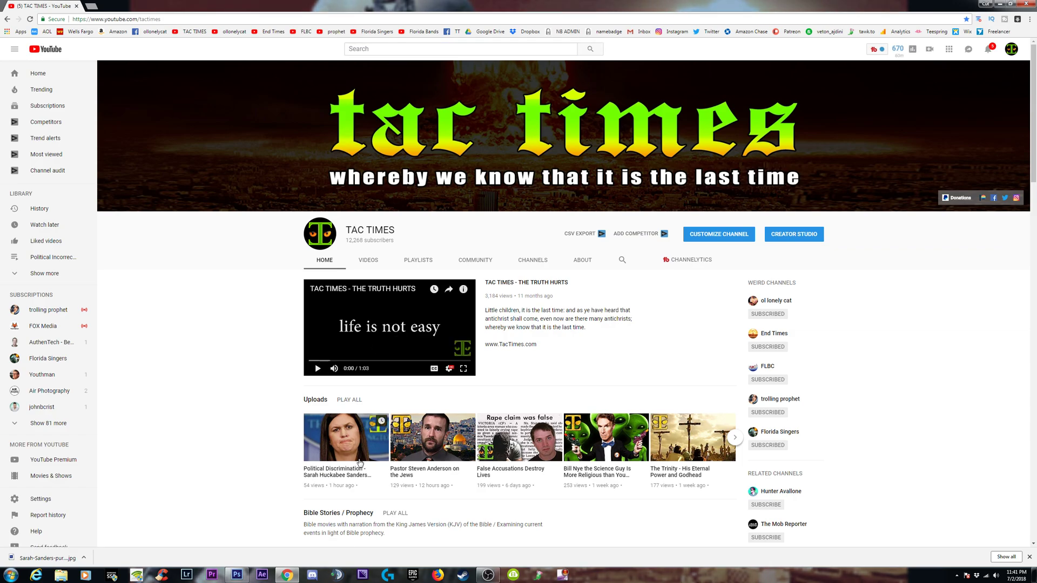
scroll(276, 430, "down", 2)
scroll(370, 380, "down", 1)
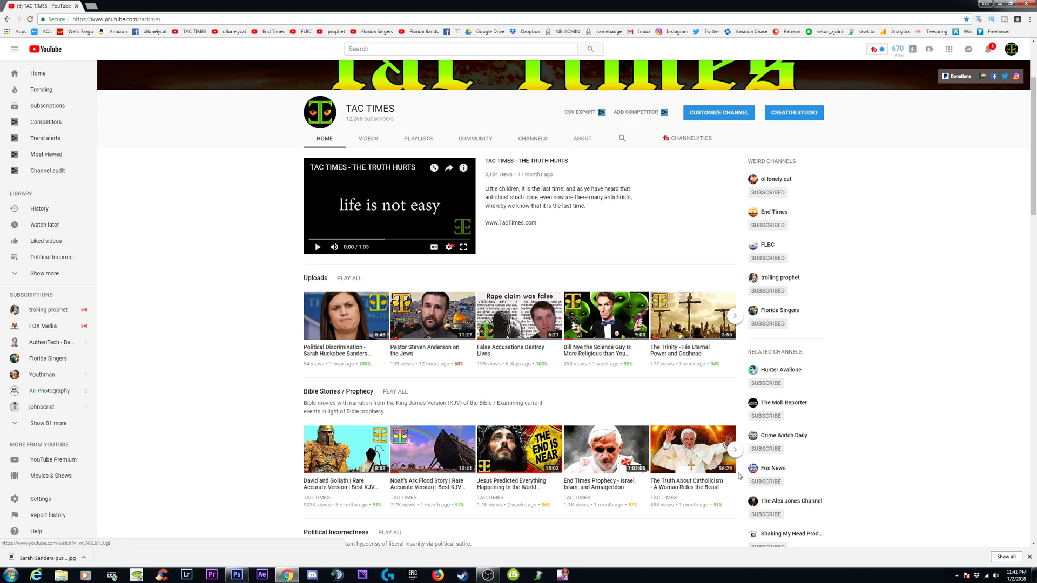
scroll(599, 448, "down", 2)
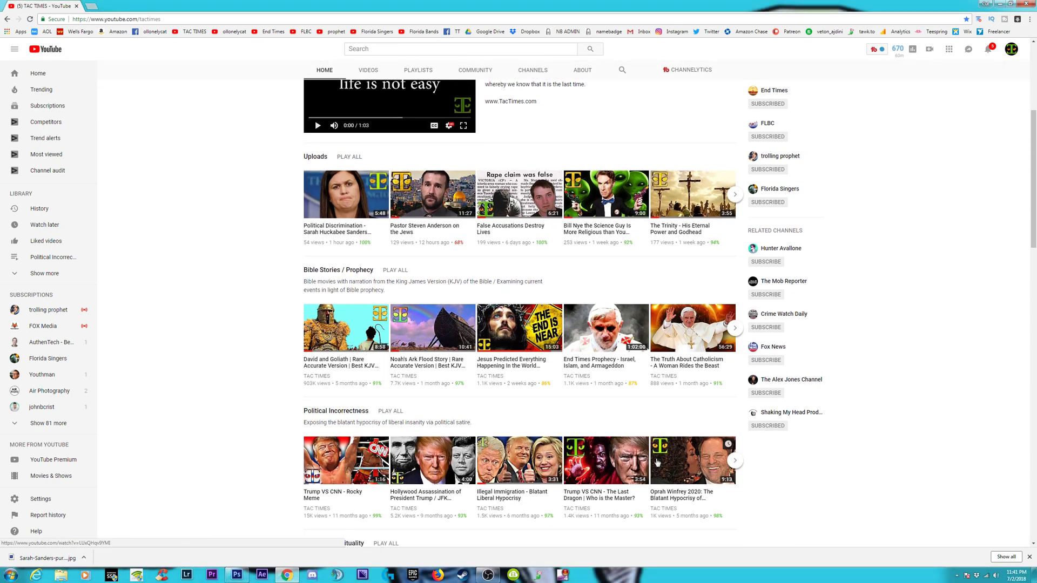
scroll(658, 463, "down", 2)
scroll(575, 412, "up", 4)
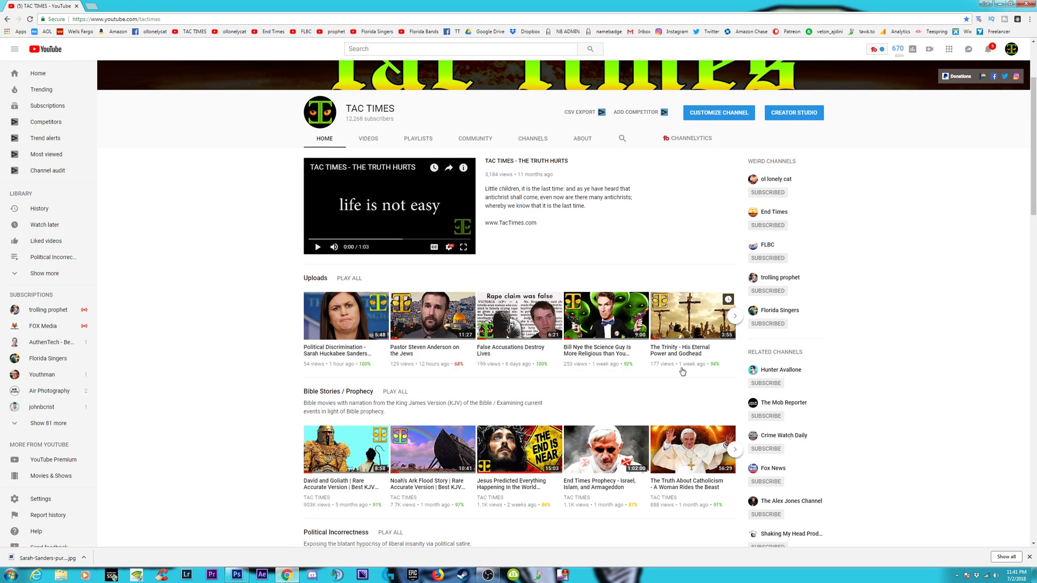
scroll(637, 271, "up", 1)
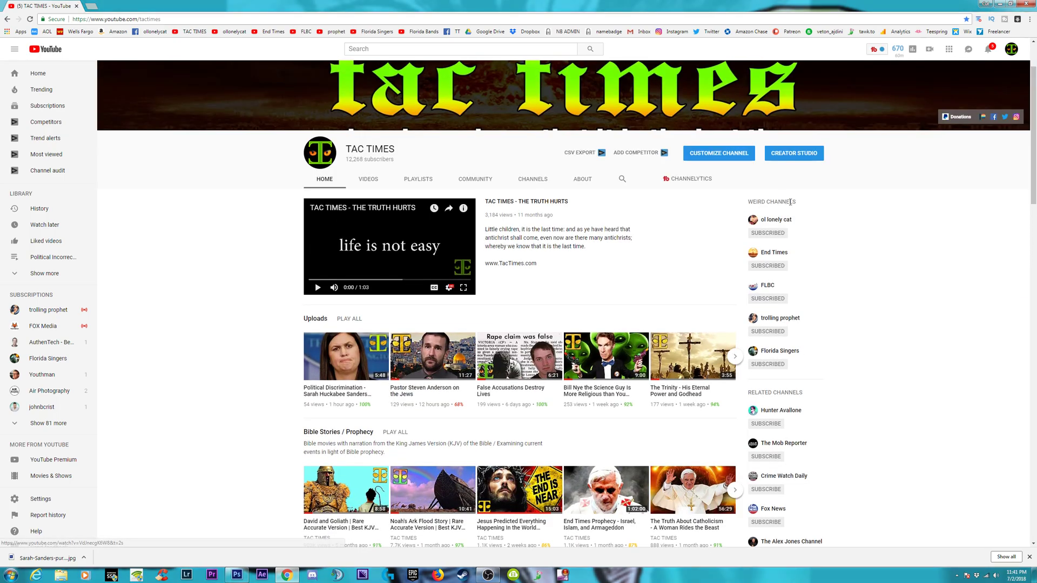
Step: Restore the Chrome window to a smaller size, move it slightly up, and minimize it to reach OBS
left_click(1011, 5)
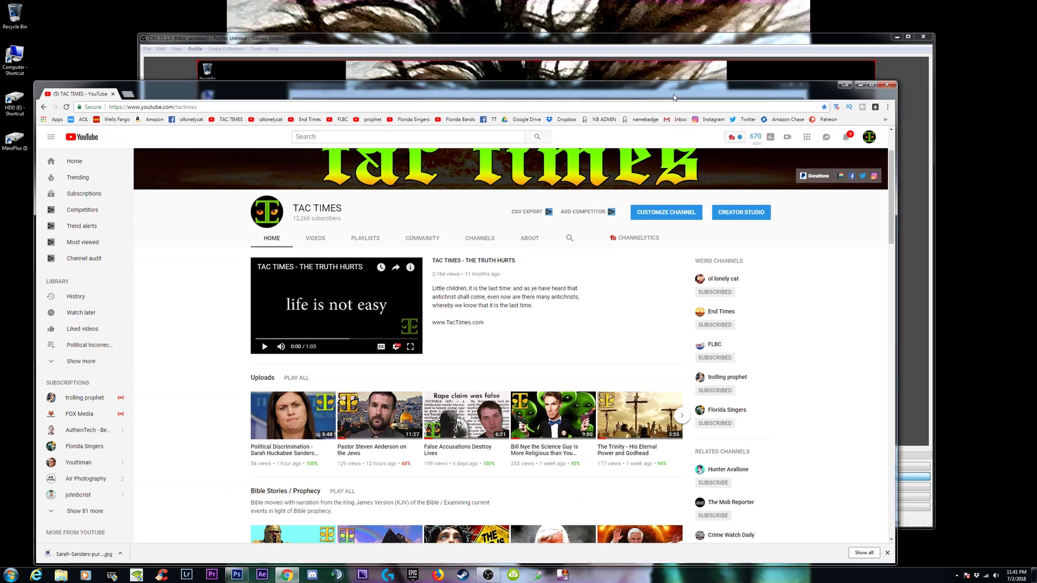
left_click_drag(674, 98, 679, 82)
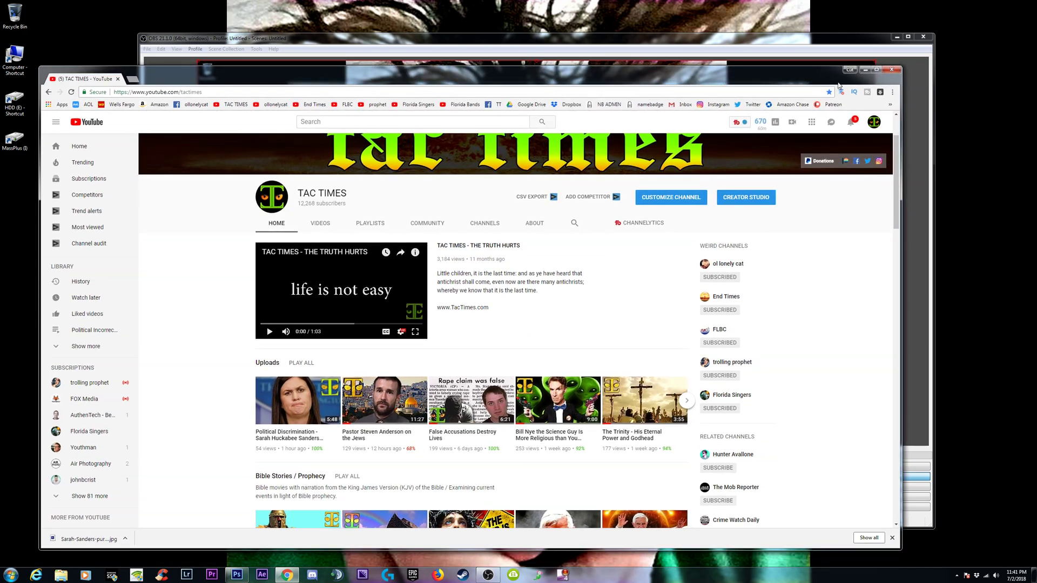
left_click(865, 70)
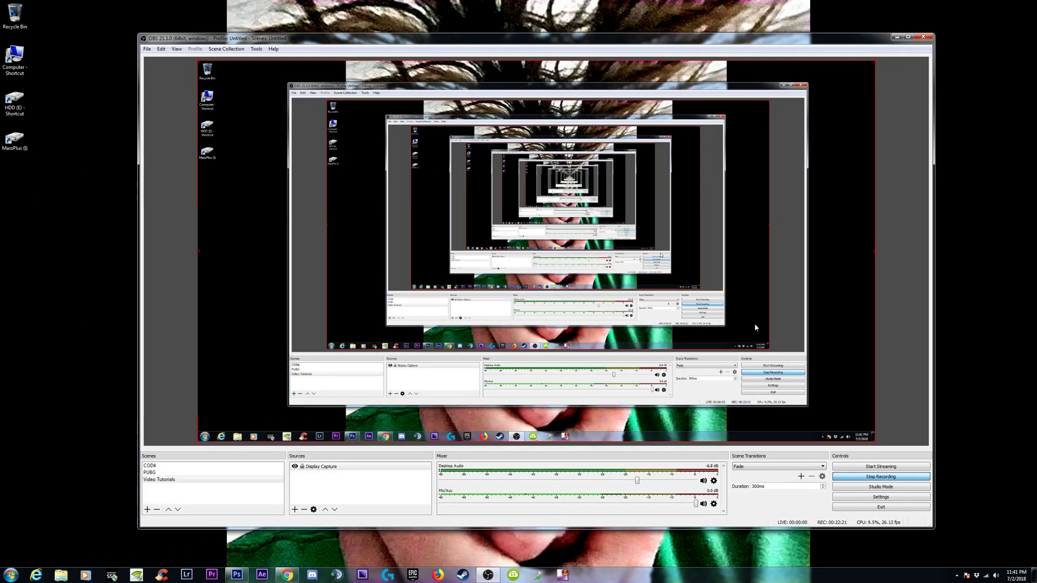